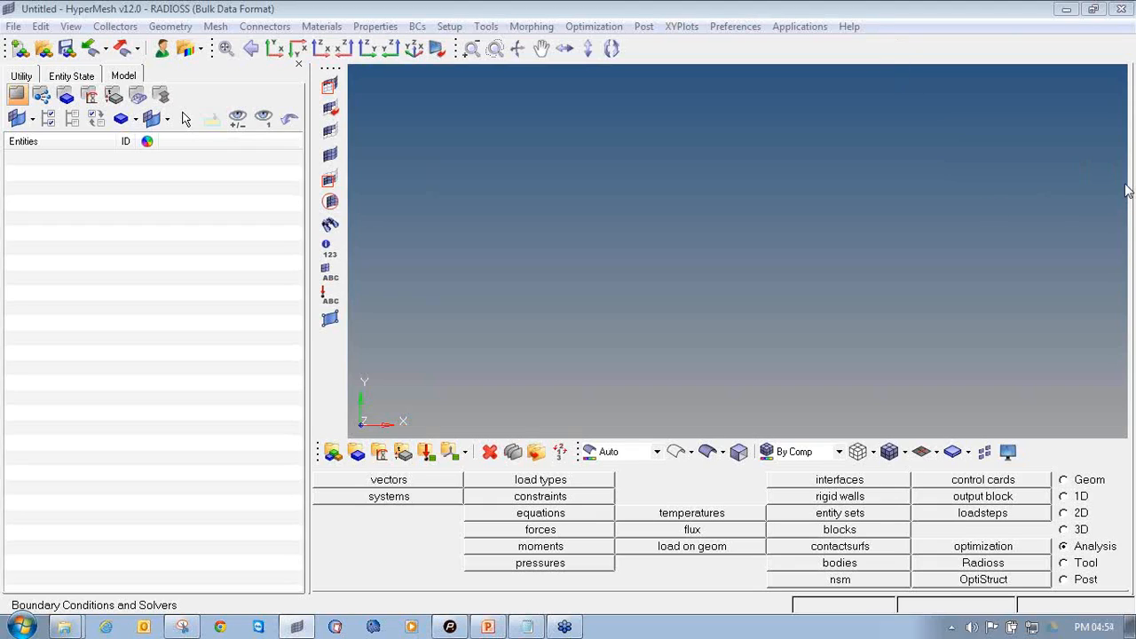
Start a geometry import with the IGES file type and select roll_cage_line_data.iges as the source file
mouse_move(86, 35)
mouse_down()
mouse_move(80, 55)
mouse_move(108, 55)
mouse_move(94, 39)
mouse_up()
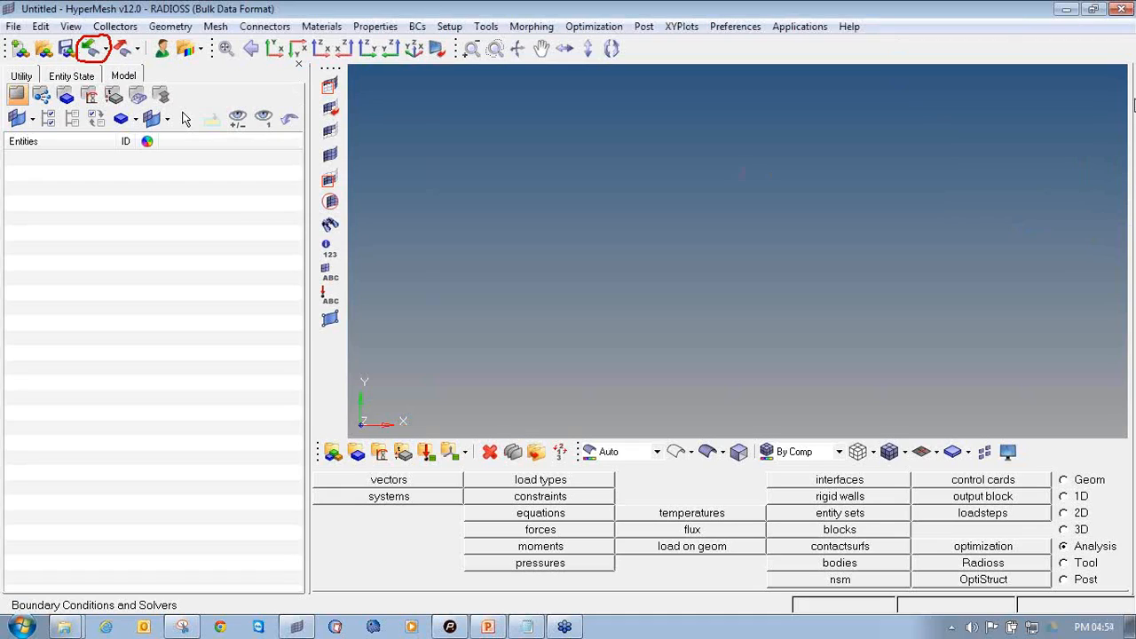
mouse_move(1124, 194)
click(1103, 209)
click(91, 49)
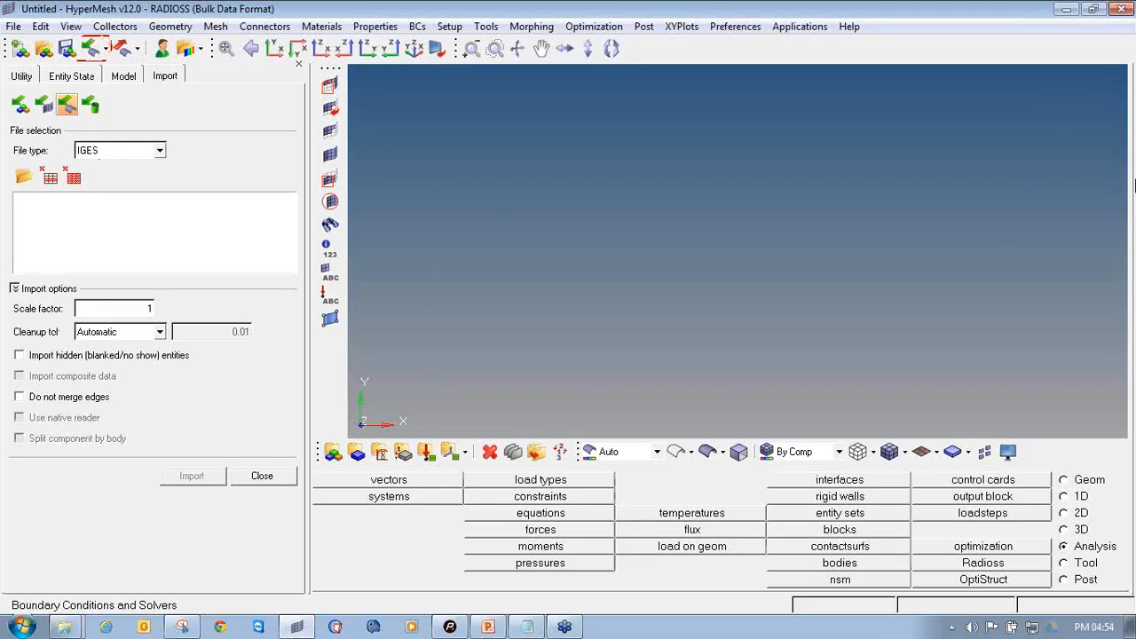
mouse_move(1120, 204)
click(1002, 223)
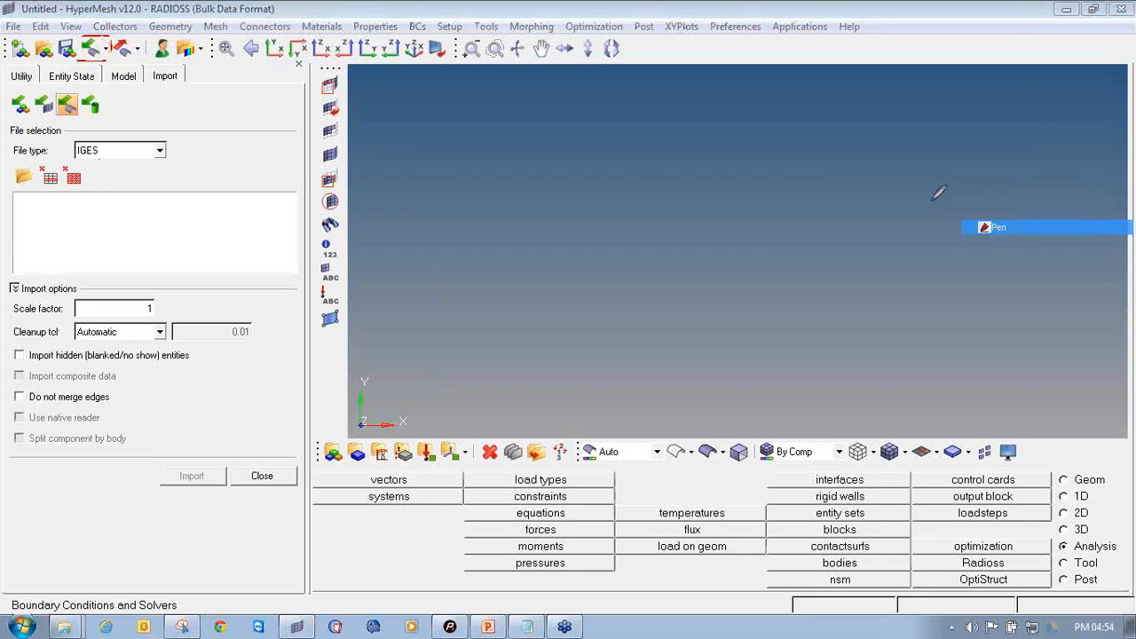
mouse_move(37, 158)
mouse_down()
mouse_move(13, 170)
mouse_move(32, 182)
mouse_move(36, 161)
mouse_up()
mouse_move(1123, 193)
click(1095, 213)
click(27, 177)
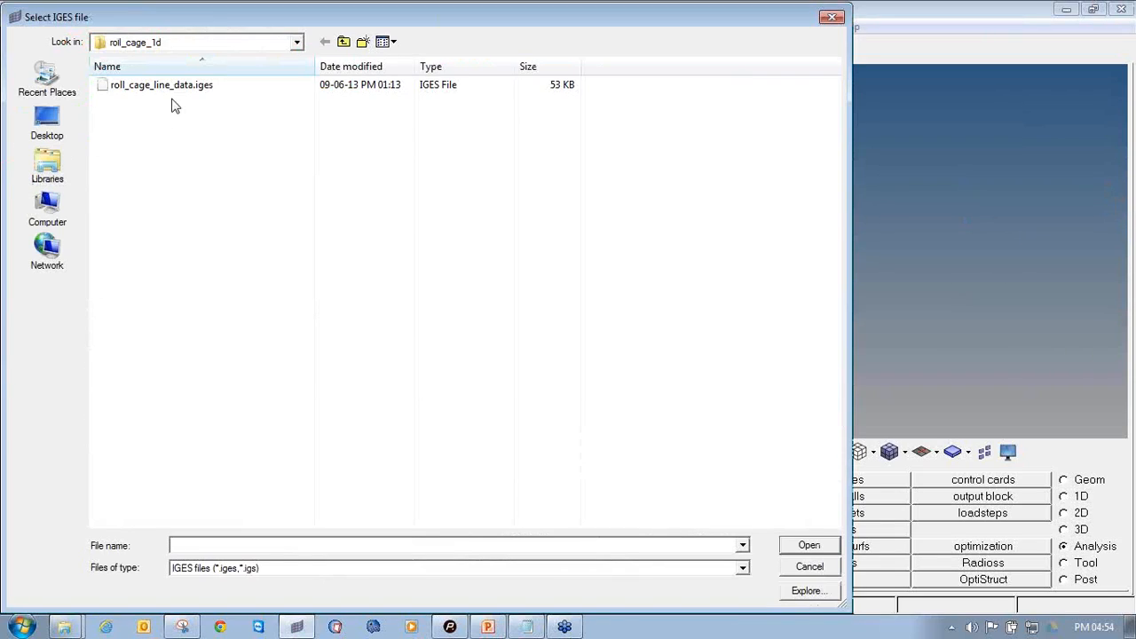
click(167, 85)
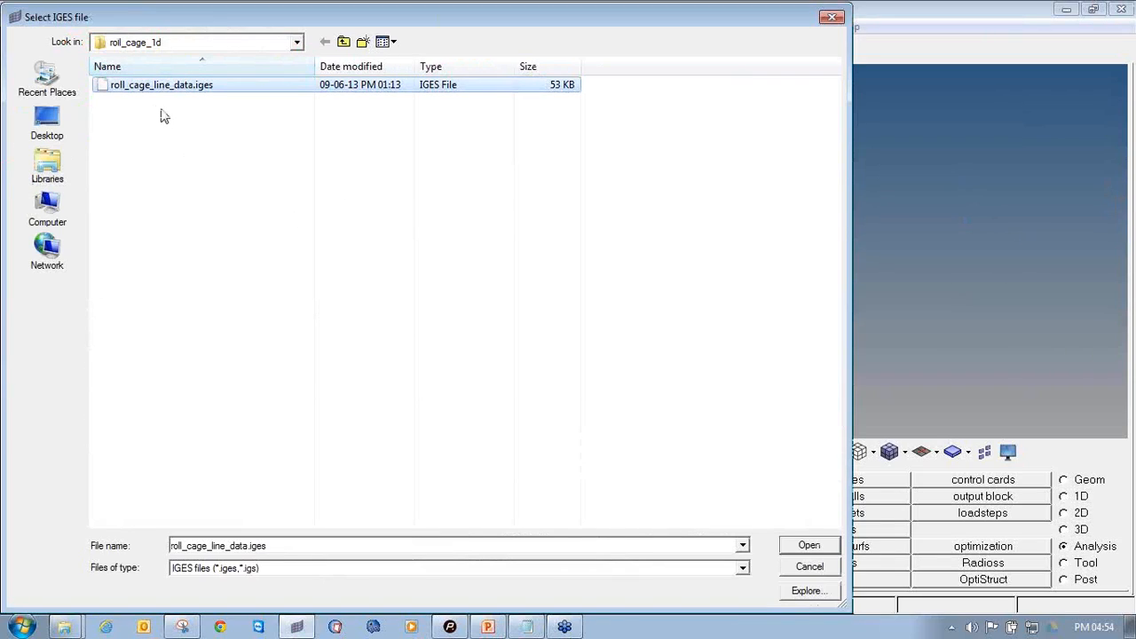
click(809, 545)
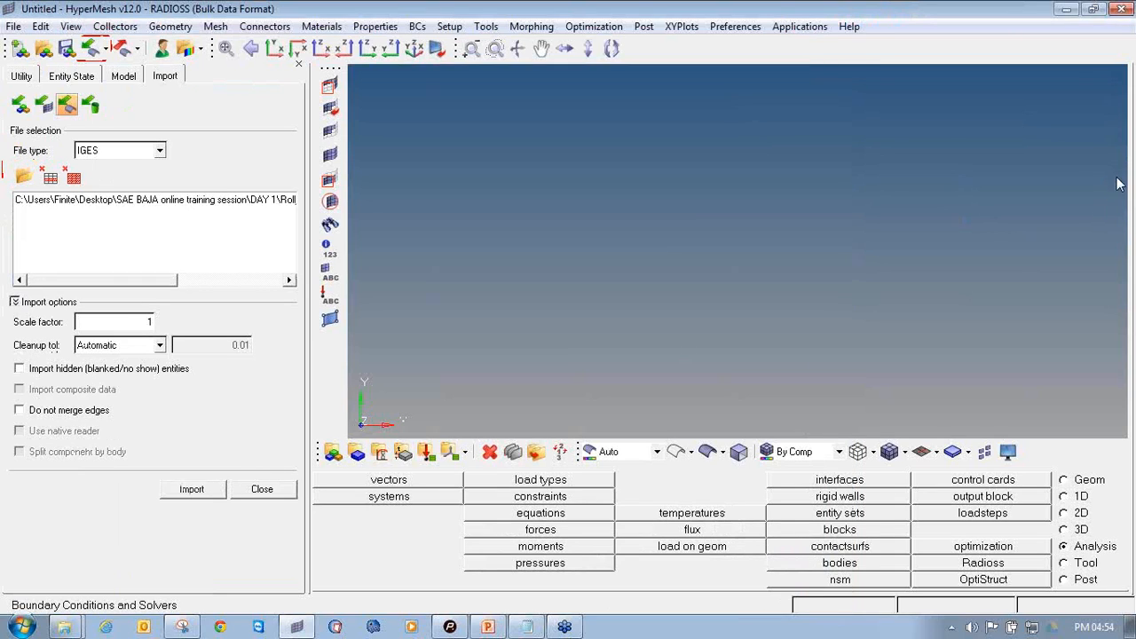
Import the selected IGES geometry with scale factor 1 and automatic cleanup tolerance, and close the import settings
click(1097, 228)
mouse_move(222, 456)
mouse_down()
mouse_move(165, 473)
mouse_move(220, 493)
mouse_move(210, 464)
mouse_up()
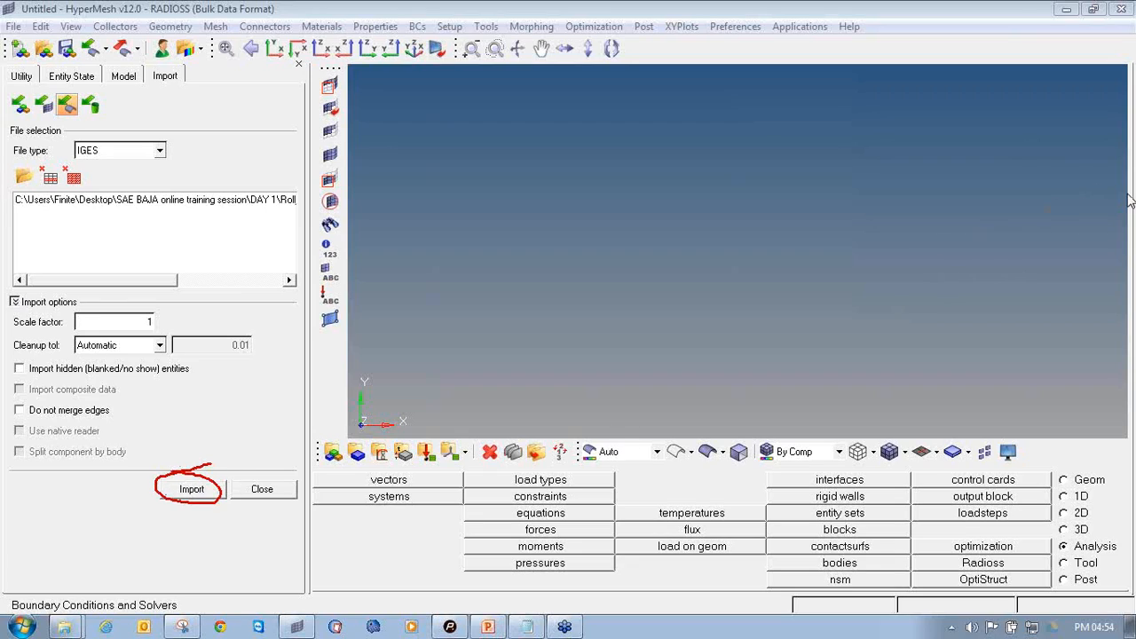
click(1101, 207)
click(191, 489)
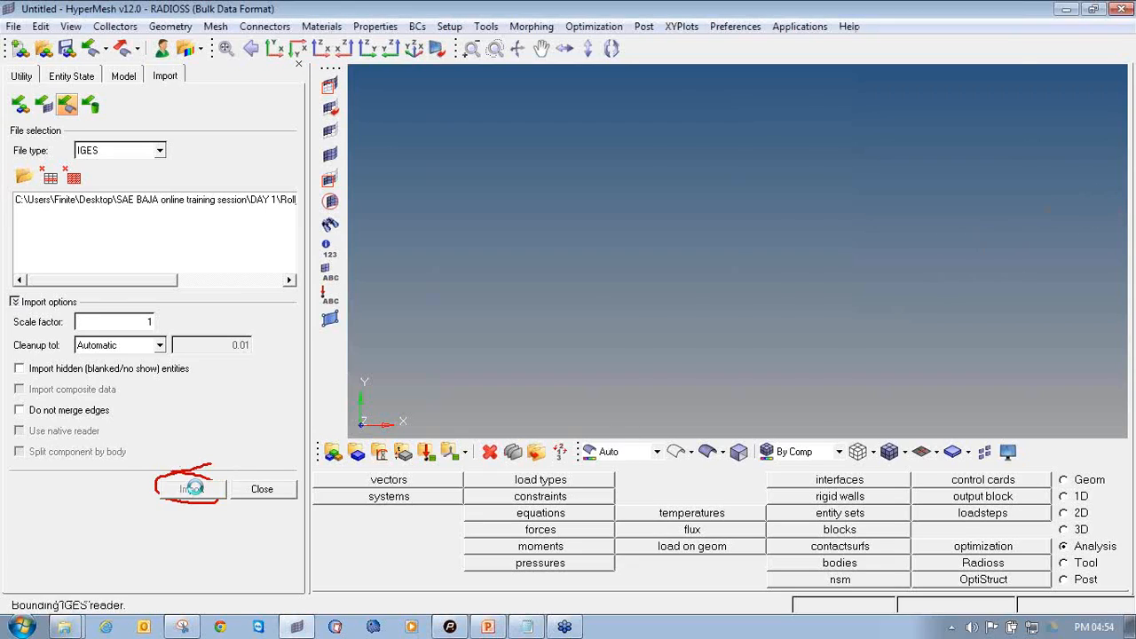
click(260, 491)
Review the MPCLL steps on the Side-Impact Analysis slide in PowerPoint, return to HyperMesh and inspect the roll cage wireframe
mouse_move(908, 236)
ctrl+mouse_down()
mouse_move(801, 251)
mouse_move(784, 144)
mouse_move(834, 235)
mouse_move(733, 233)
mouse_move(755, 288)
mouse_move(707, 308)
ctrl+mouse_up()
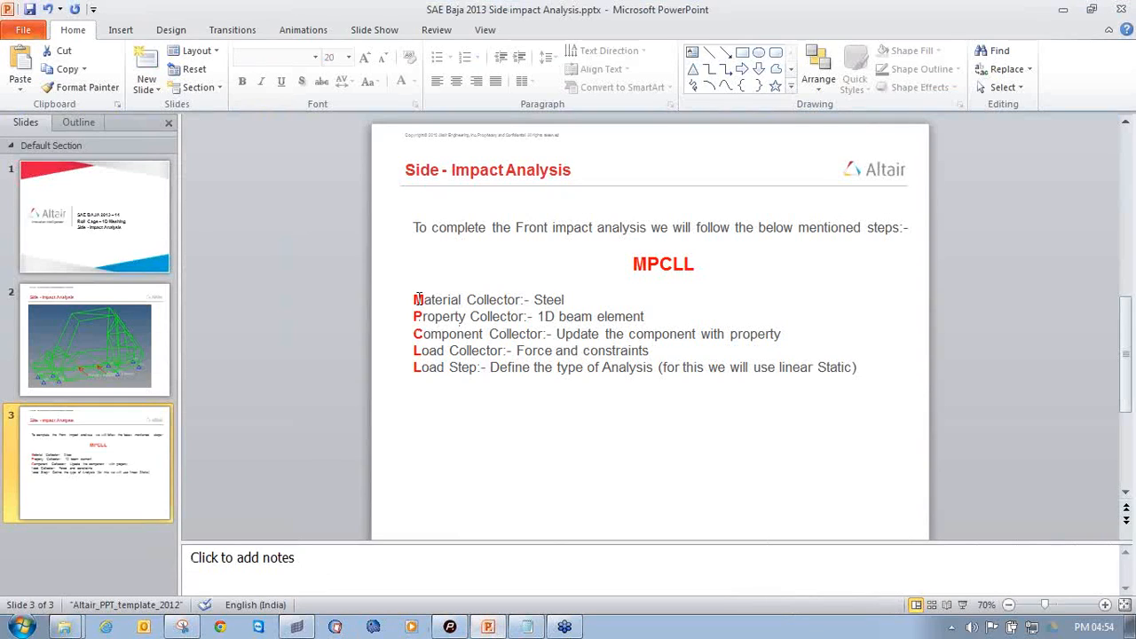
click(293, 628)
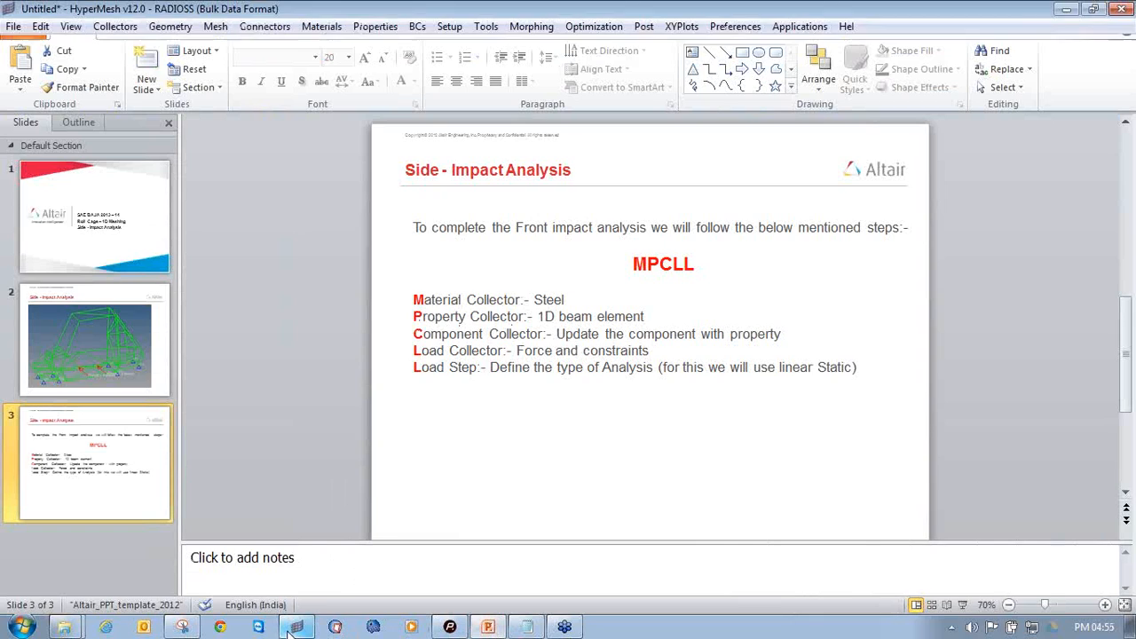
ctrl+right_drag(502, 307, 510, 285)
ctrl+right_drag(621, 268, 611, 295)
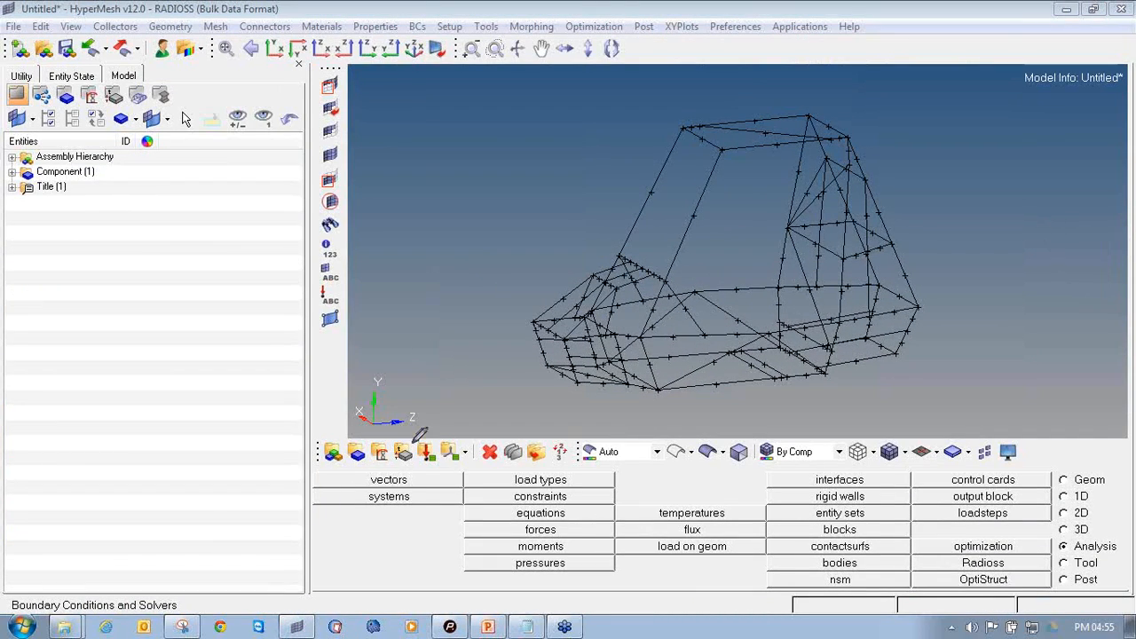
Begin creating a material collector named Steel and assign it a lighter green color
mouse_move(369, 444)
mouse_down()
mouse_move(390, 461)
mouse_move(382, 438)
mouse_up()
click(377, 457)
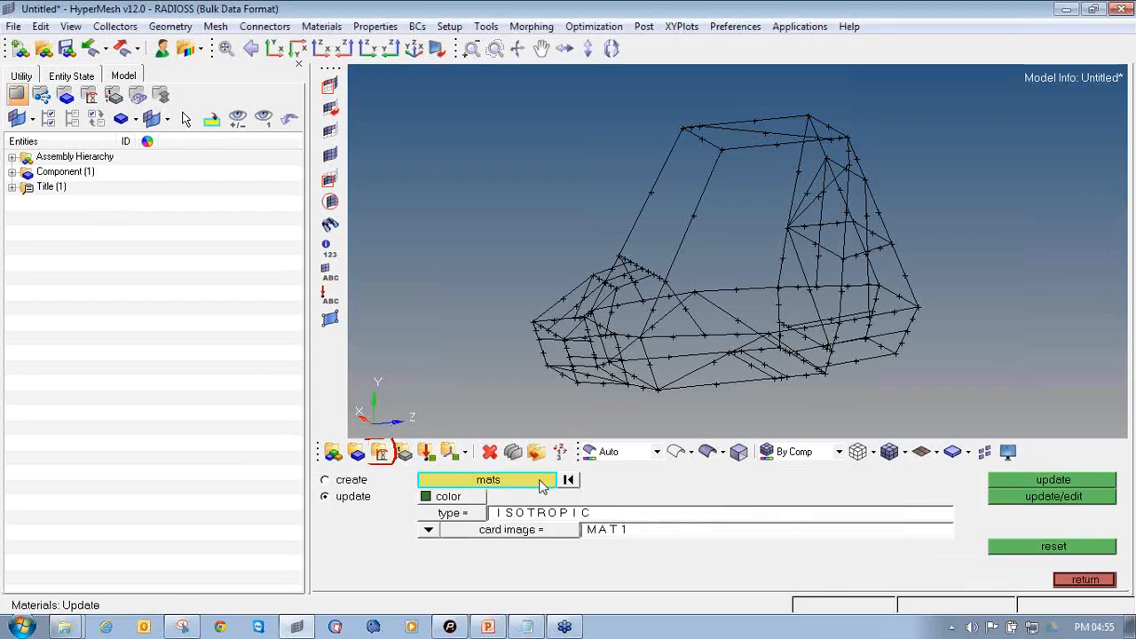
click(359, 481)
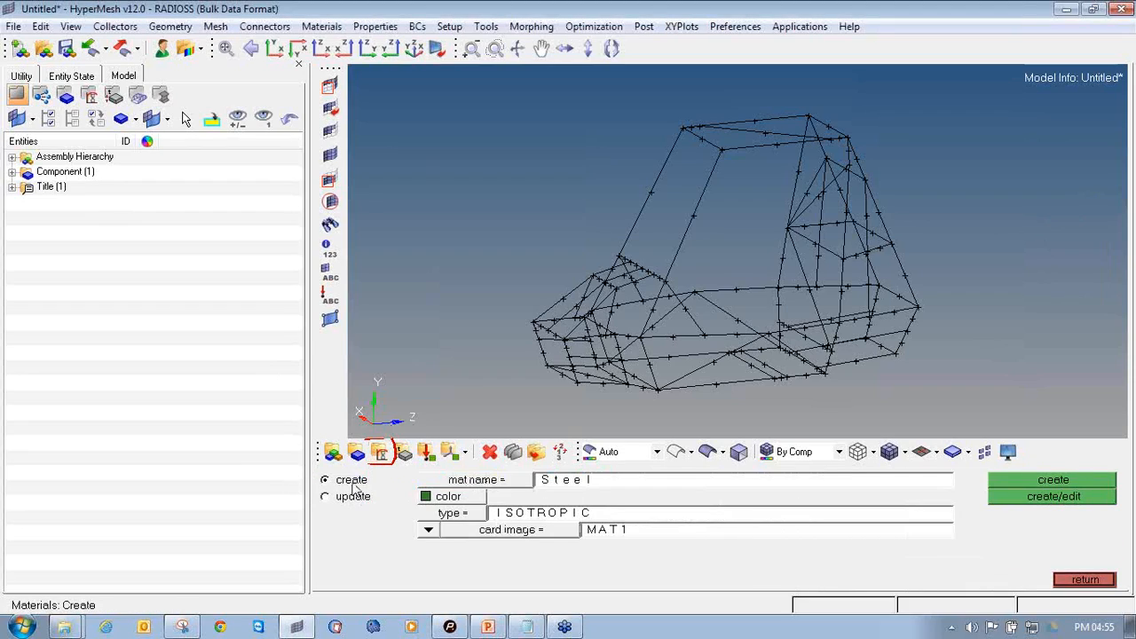
click(600, 480)
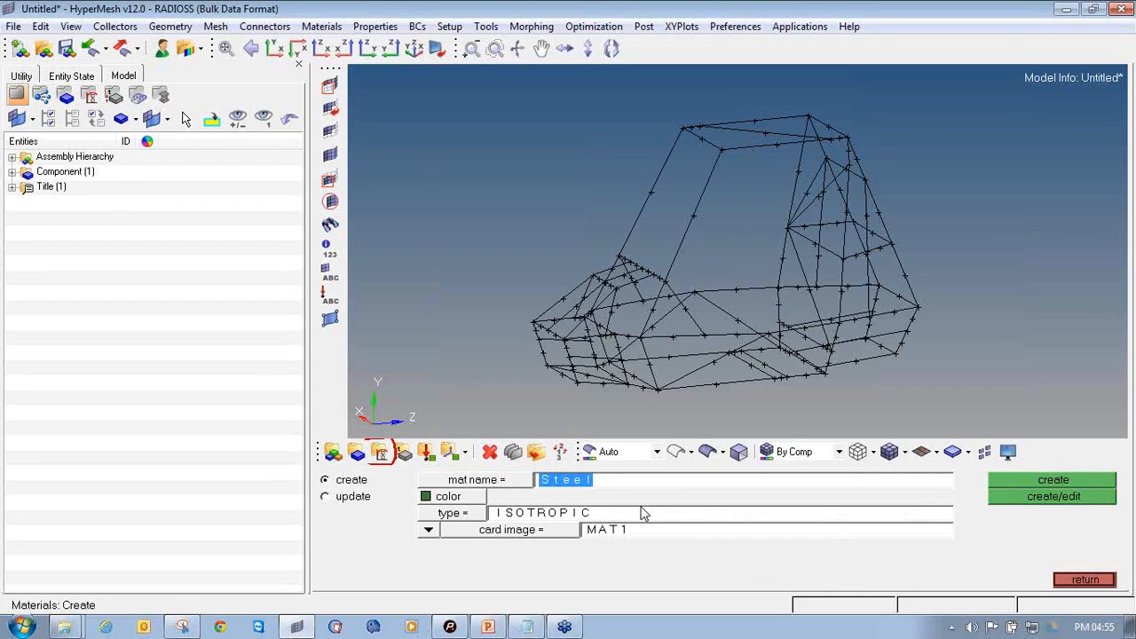
text(Stee)
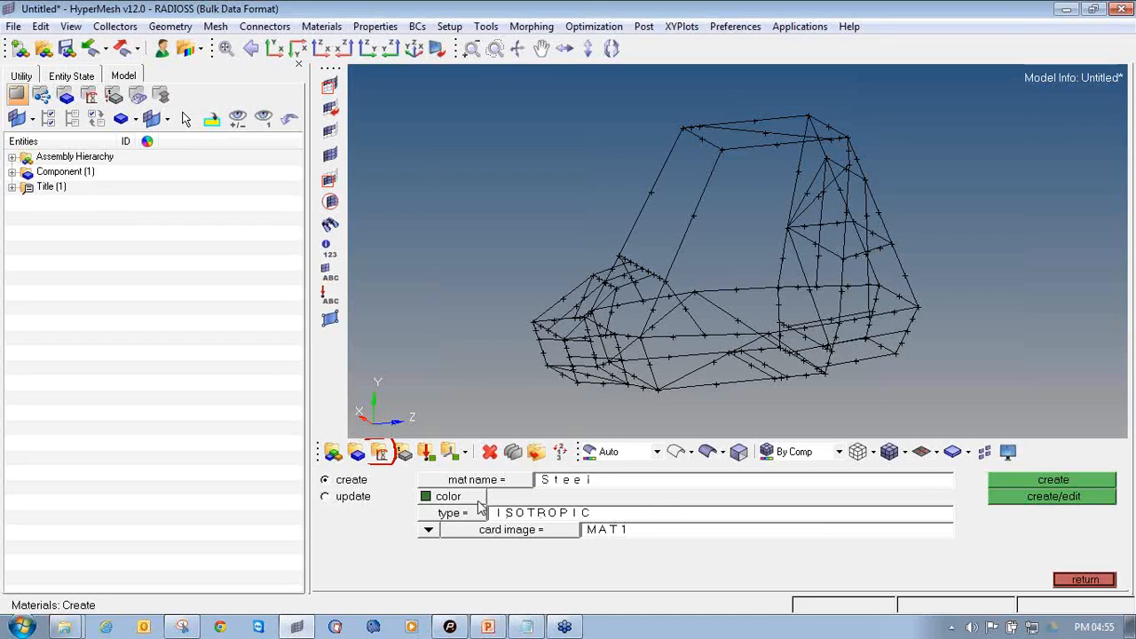
click(425, 496)
click(500, 529)
Set the Steel material's type to ISOTROPIC with card image MAT1, and create it with its card open for editing
click(469, 521)
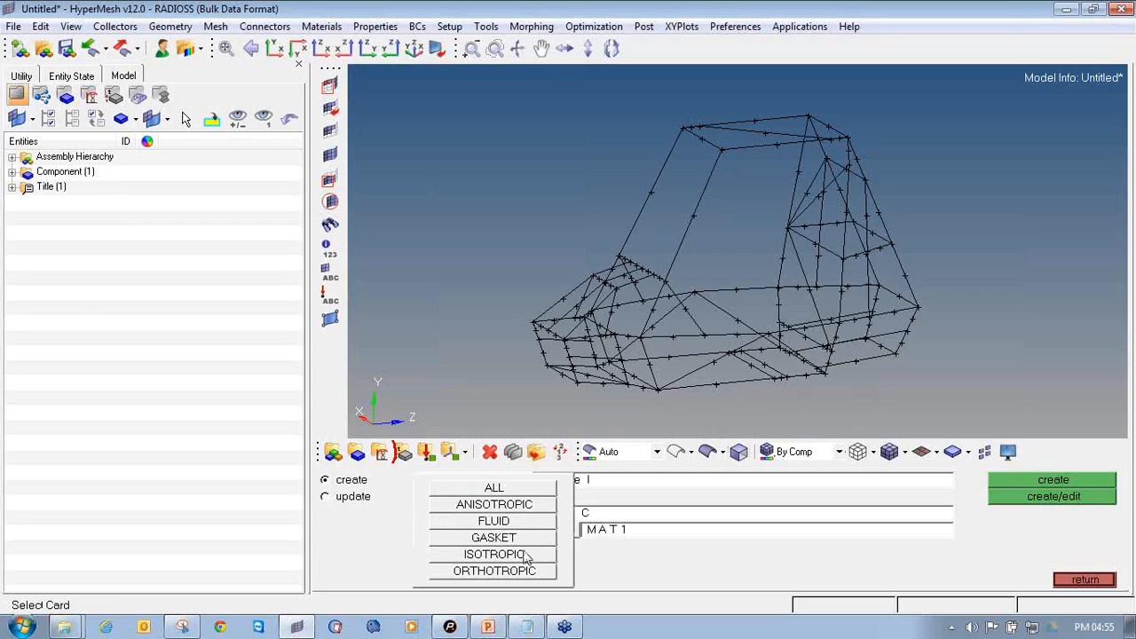
click(528, 552)
click(538, 529)
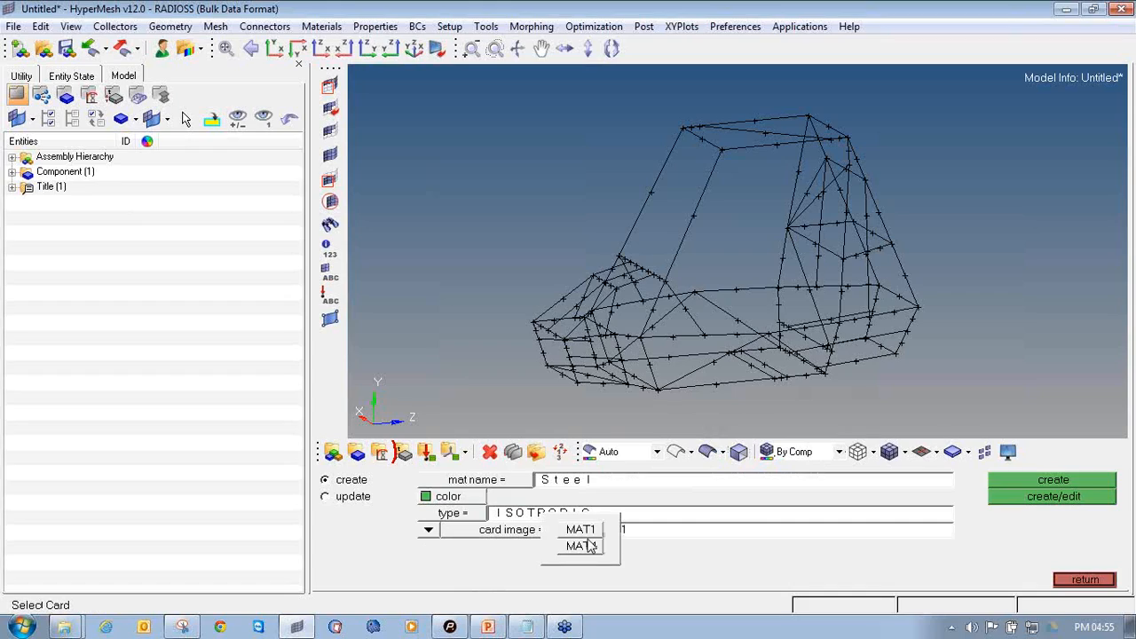
click(592, 531)
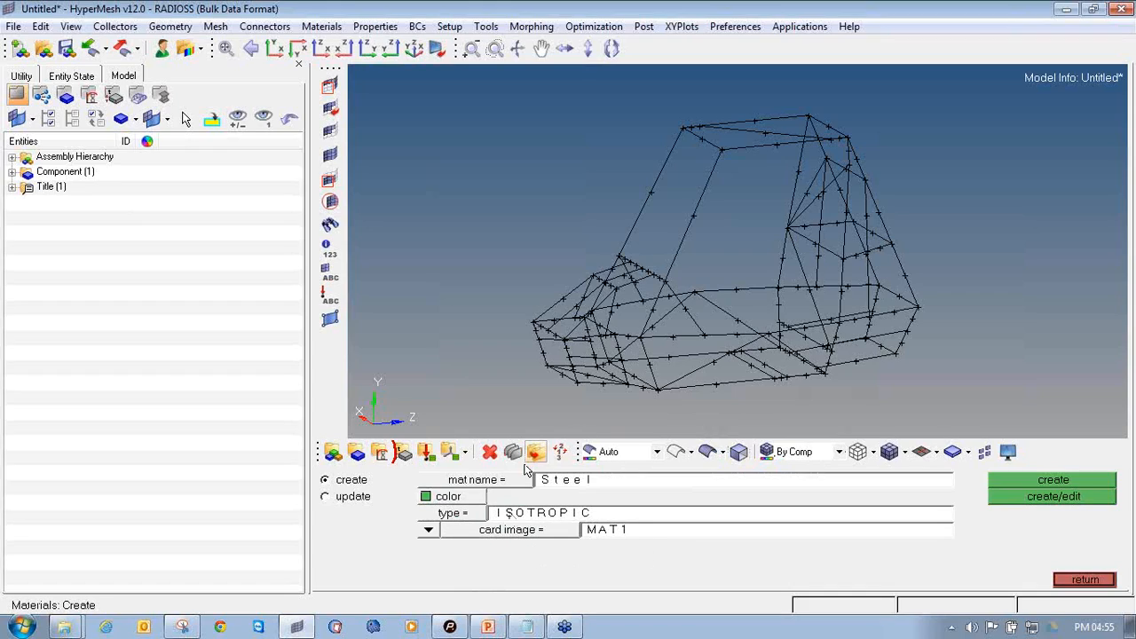
click(1043, 497)
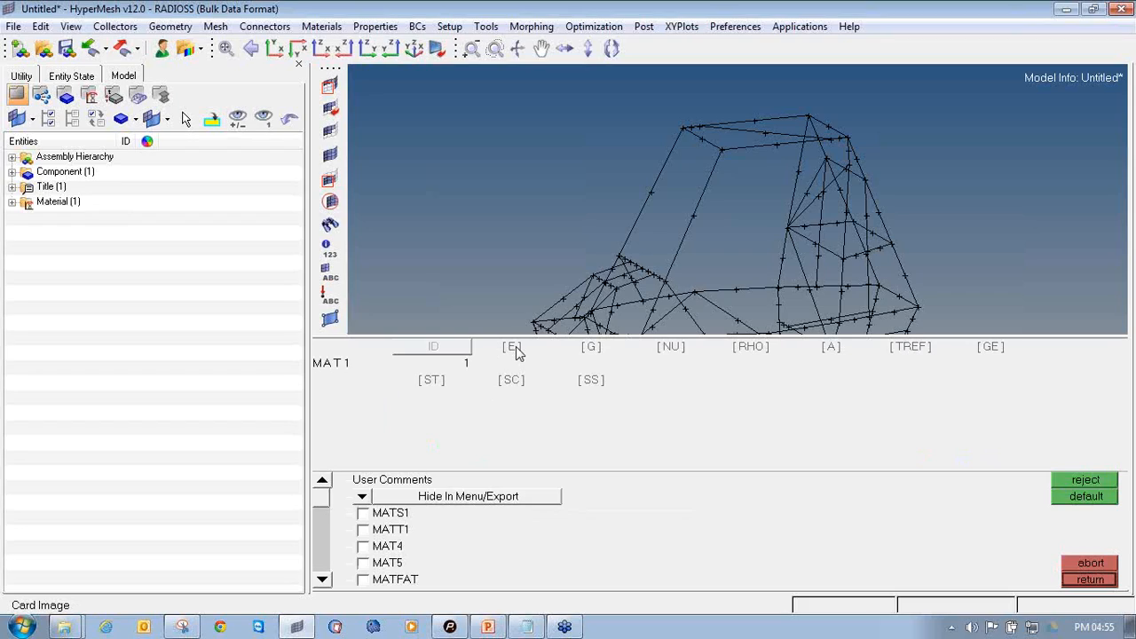
Enable E 2.1e+05, NU 0.300 and RHO 7.9e-09 on the MAT1 card, save it and check Steel in the model tree
click(515, 349)
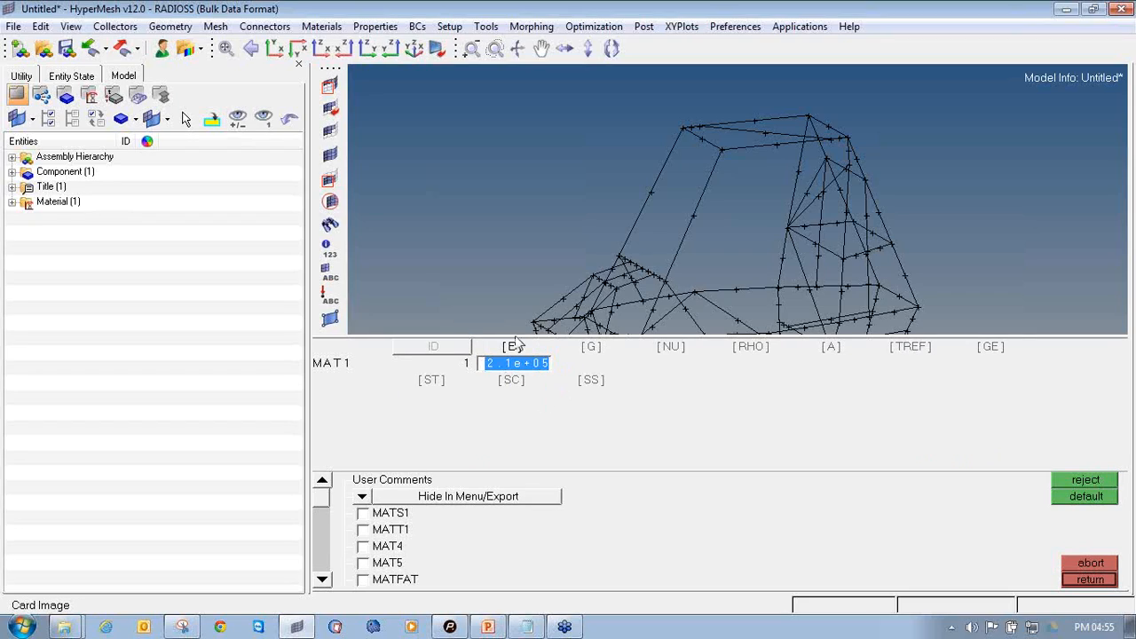
click(672, 348)
click(753, 348)
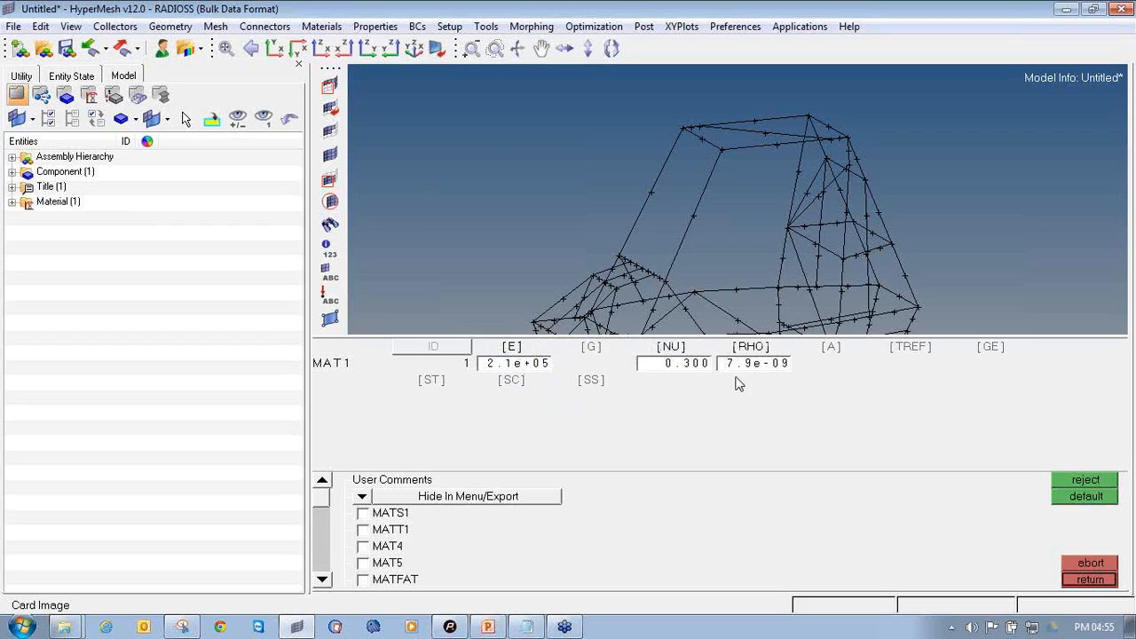
click(532, 365)
click(549, 450)
click(1090, 579)
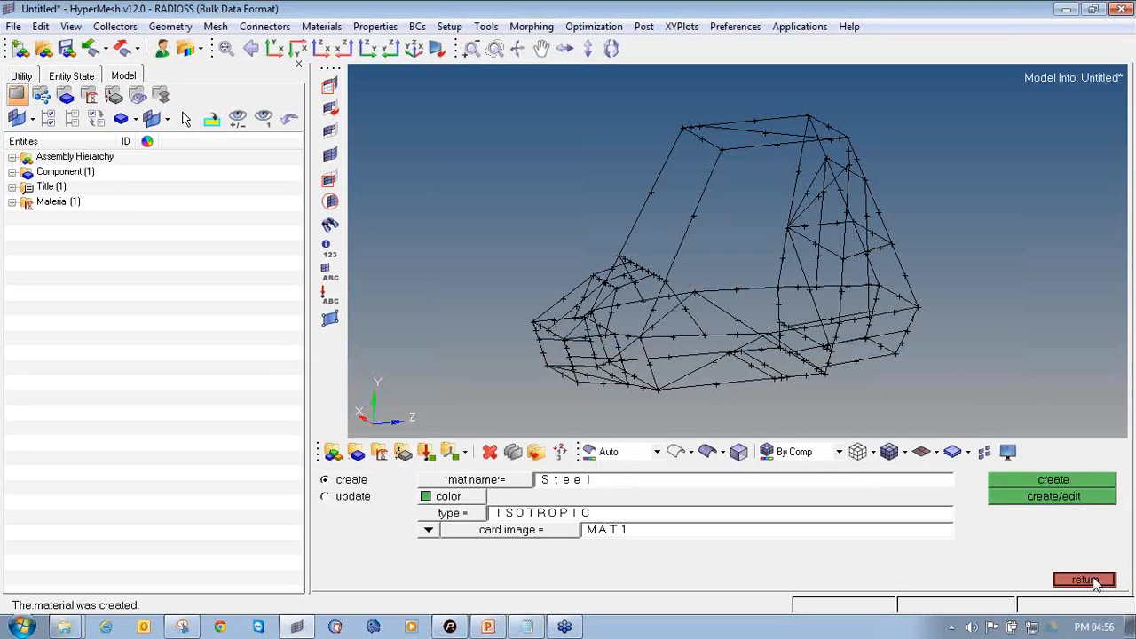
click(1089, 579)
click(13, 202)
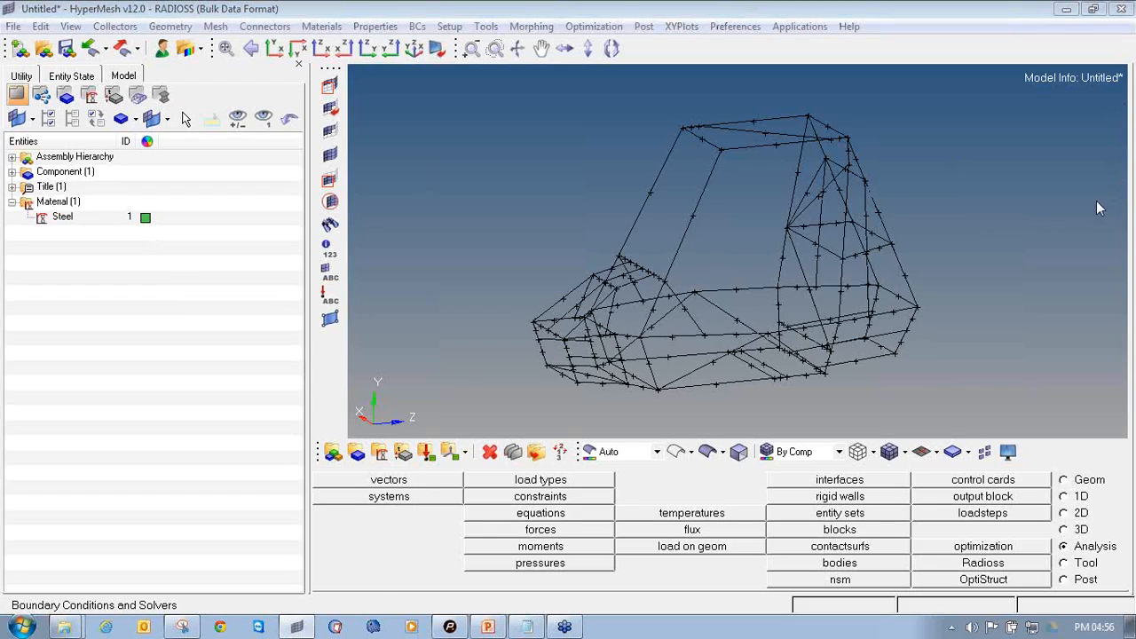
mouse_move(49, 194)
mouse_down()
mouse_move(4, 199)
mouse_move(100, 235)
mouse_move(157, 186)
mouse_move(19, 195)
mouse_up()
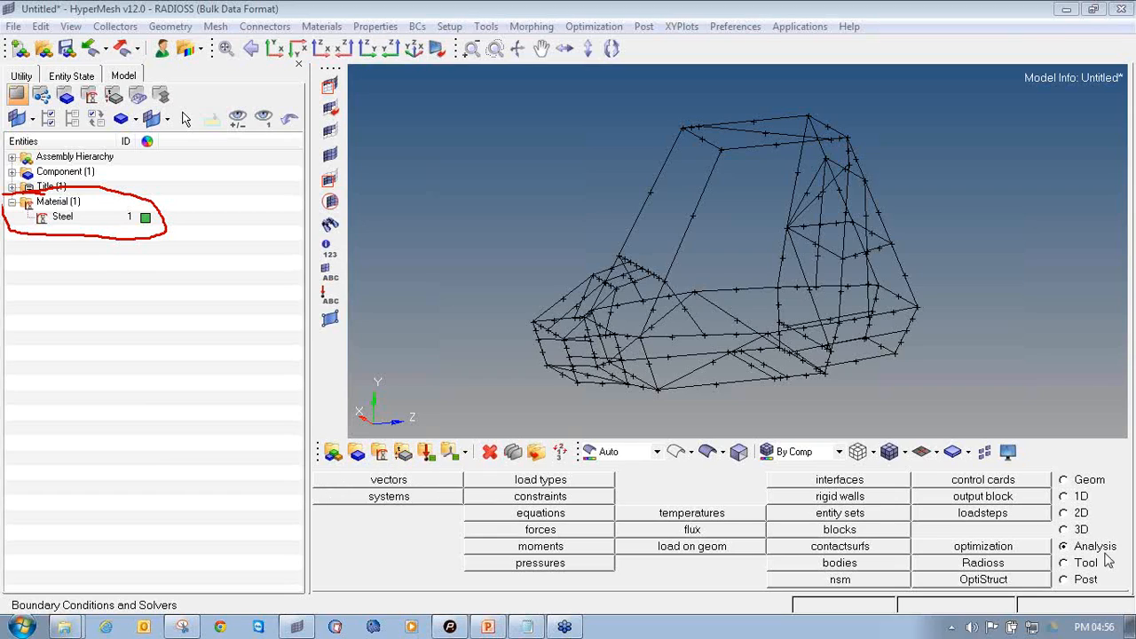
Open the HyperBeam tool for 1D elements to define a beam cross-section
click(1074, 496)
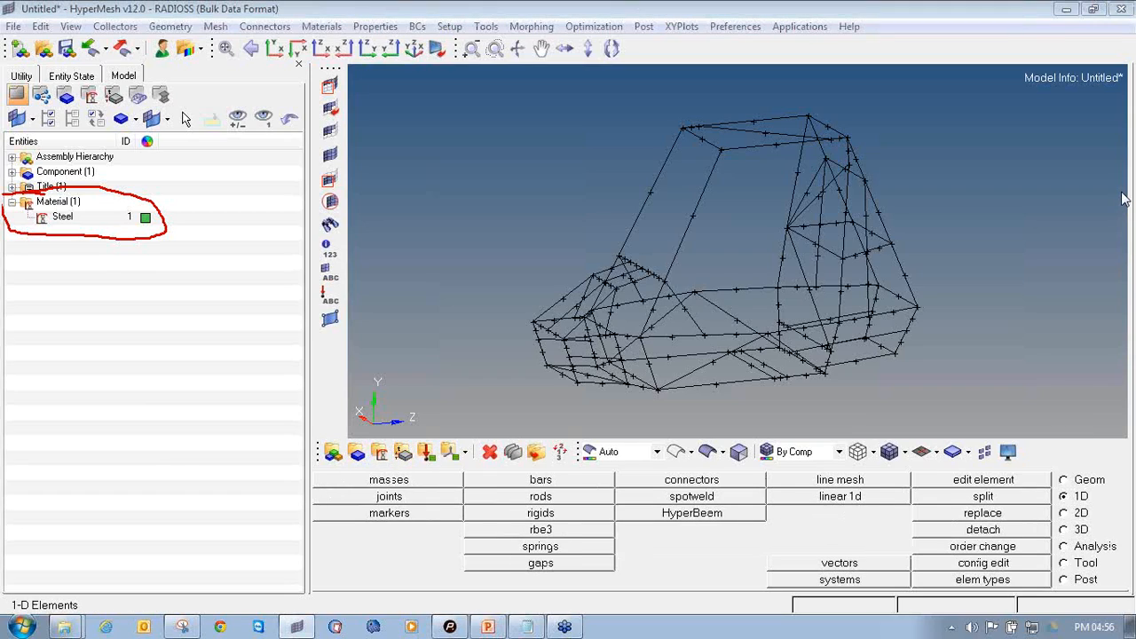
click(1098, 286)
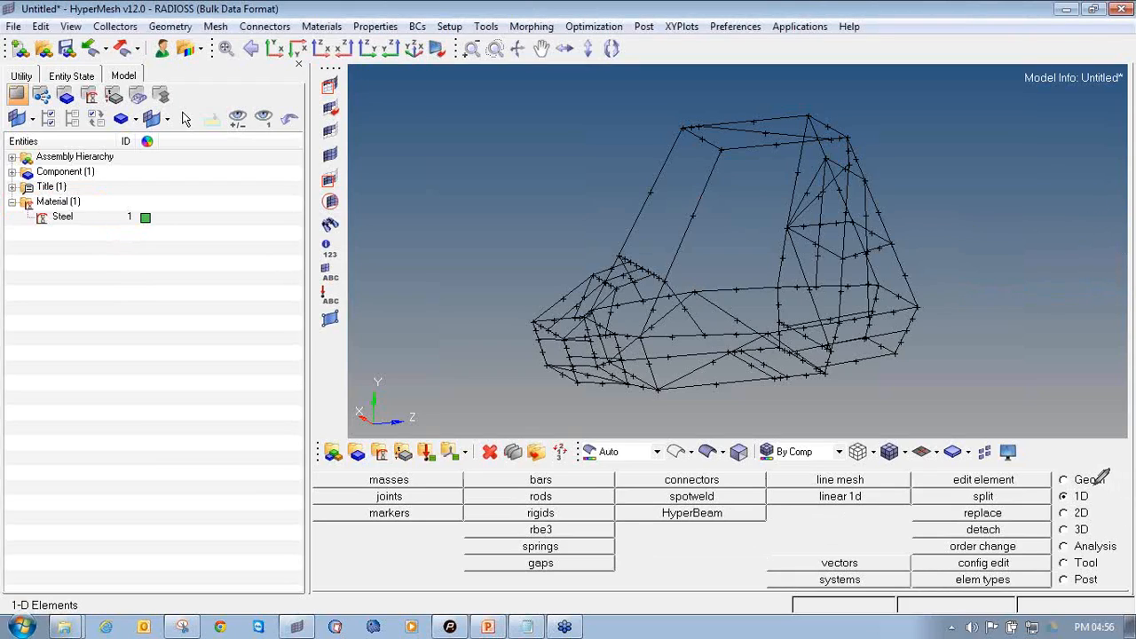
mouse_move(1059, 485)
mouse_down()
mouse_move(1058, 502)
mouse_move(1099, 502)
mouse_move(1093, 486)
mouse_move(1075, 486)
mouse_up()
mouse_move(643, 503)
mouse_down()
mouse_move(606, 512)
mouse_move(632, 526)
mouse_move(768, 516)
mouse_move(733, 497)
mouse_move(631, 503)
mouse_up()
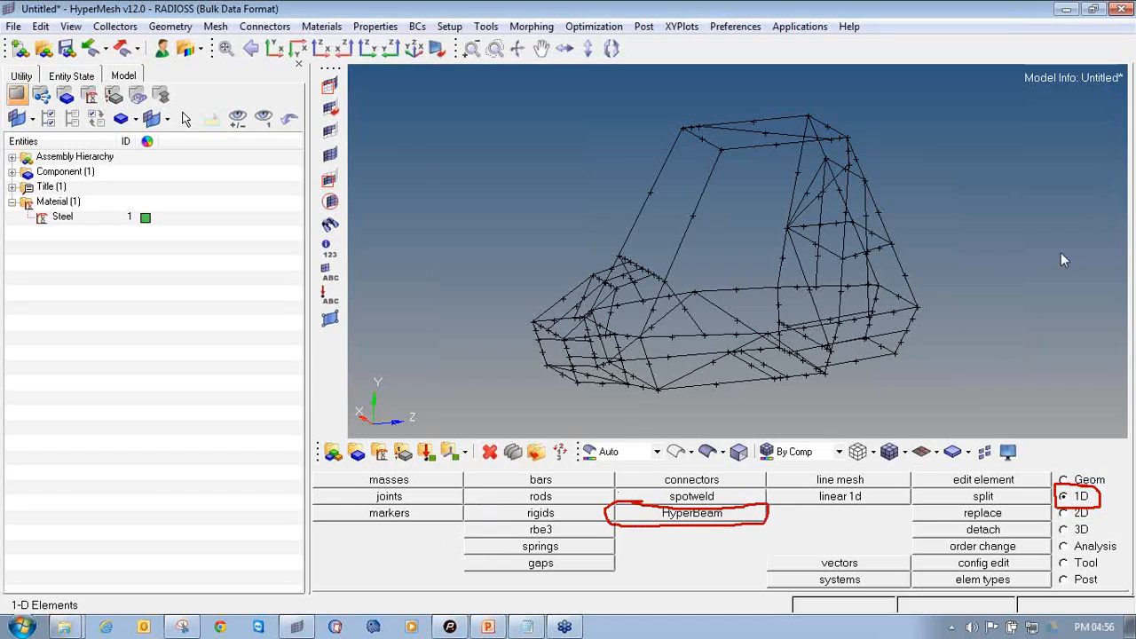
click(690, 514)
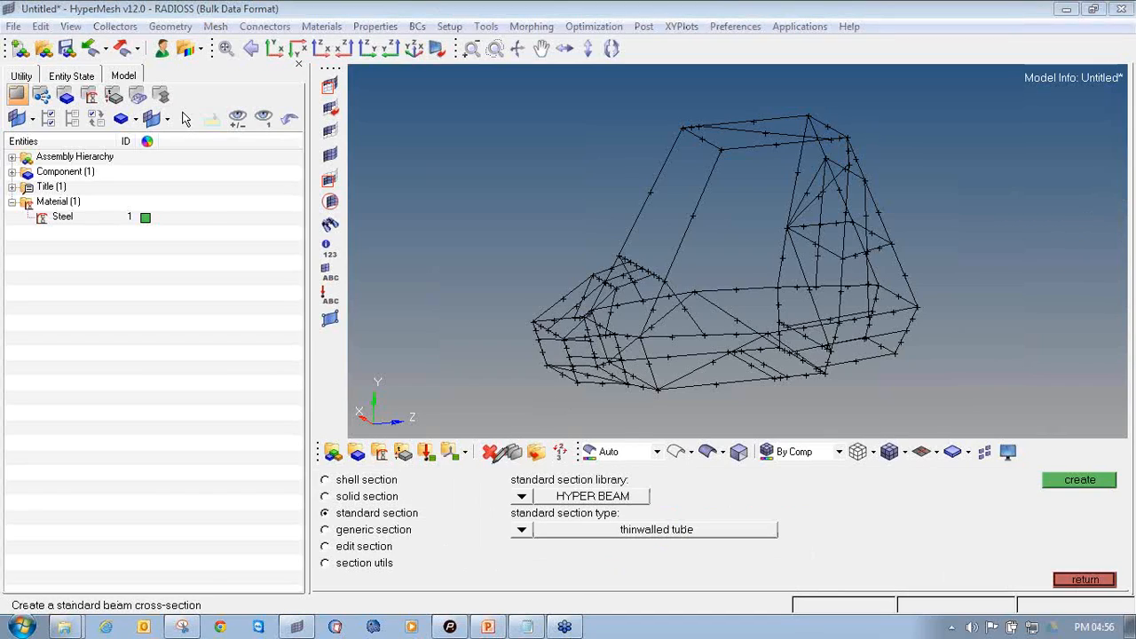
Create a standard section of type thinwalled tube from the HYPER BEAM library
mouse_move(371, 502)
mouse_down()
mouse_move(328, 504)
mouse_move(361, 519)
mouse_move(424, 510)
mouse_move(371, 501)
mouse_up()
drag(515, 506, 648, 507)
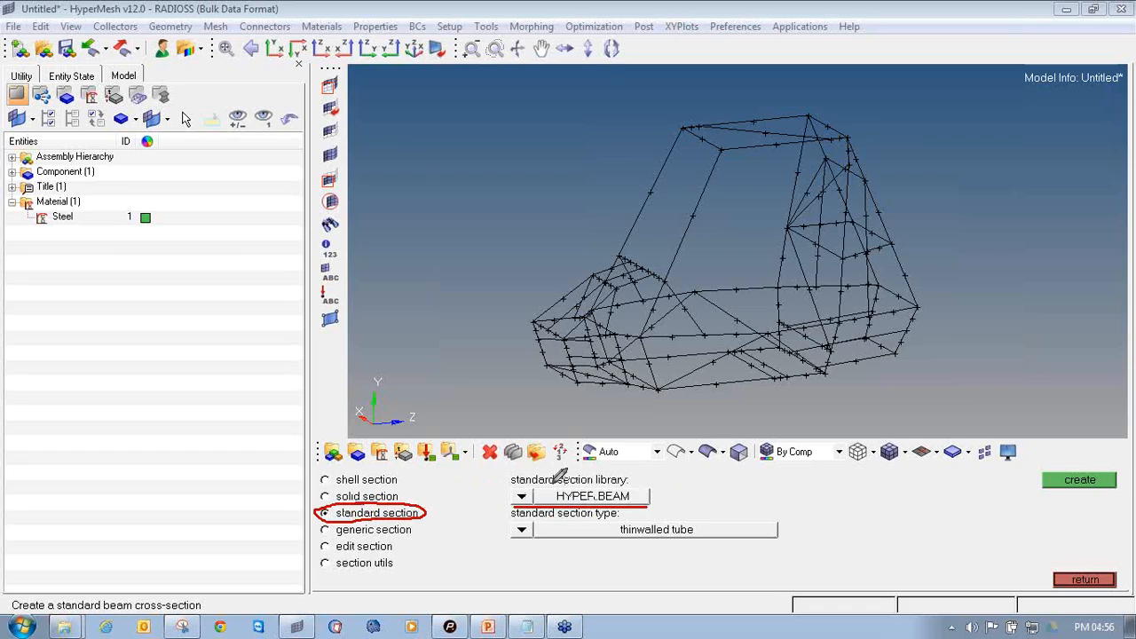
drag(511, 543, 778, 542)
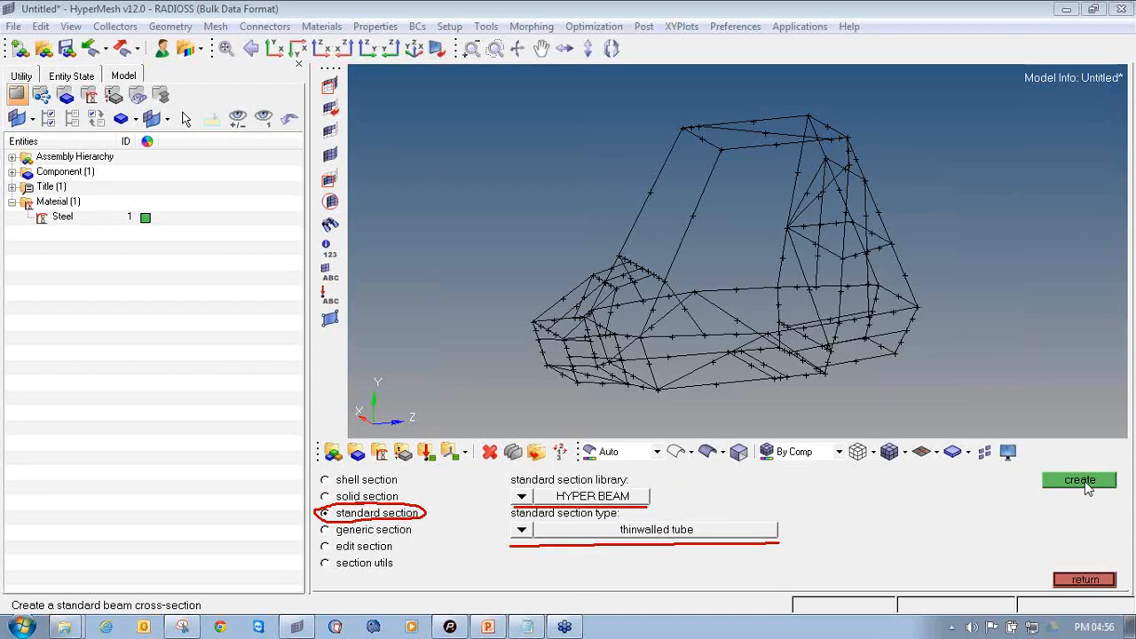
click(516, 496)
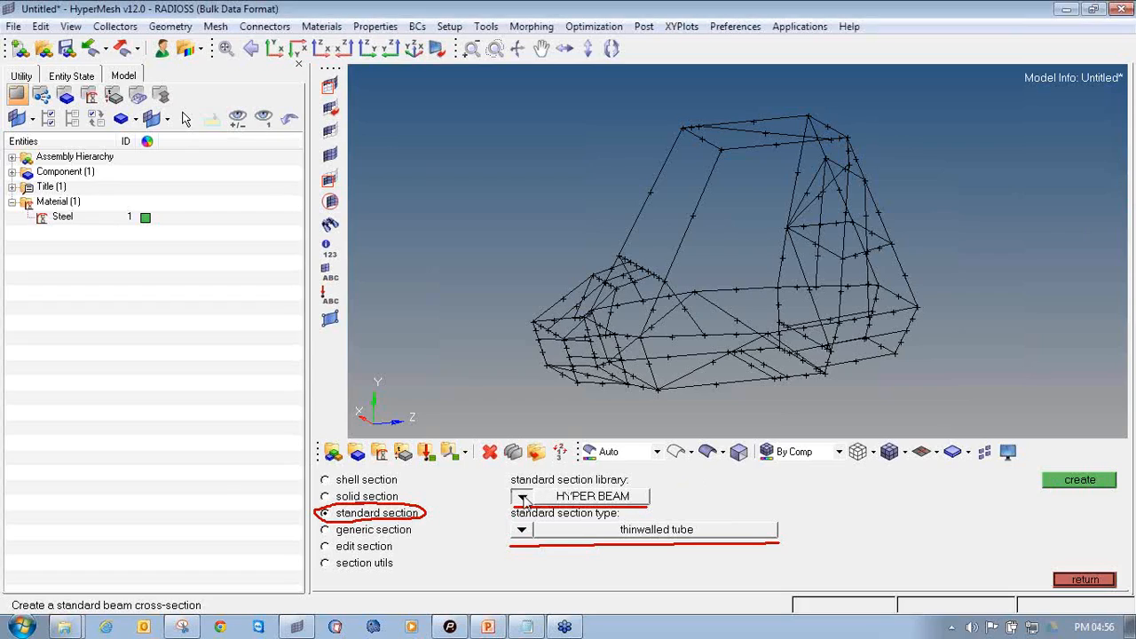
click(513, 502)
click(521, 531)
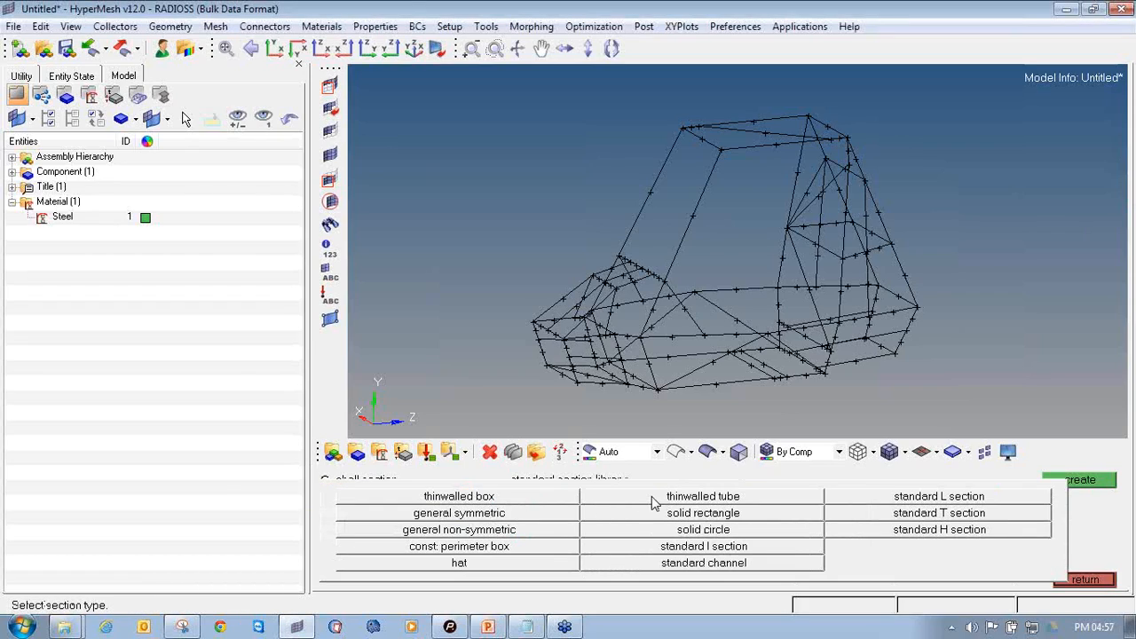
click(692, 496)
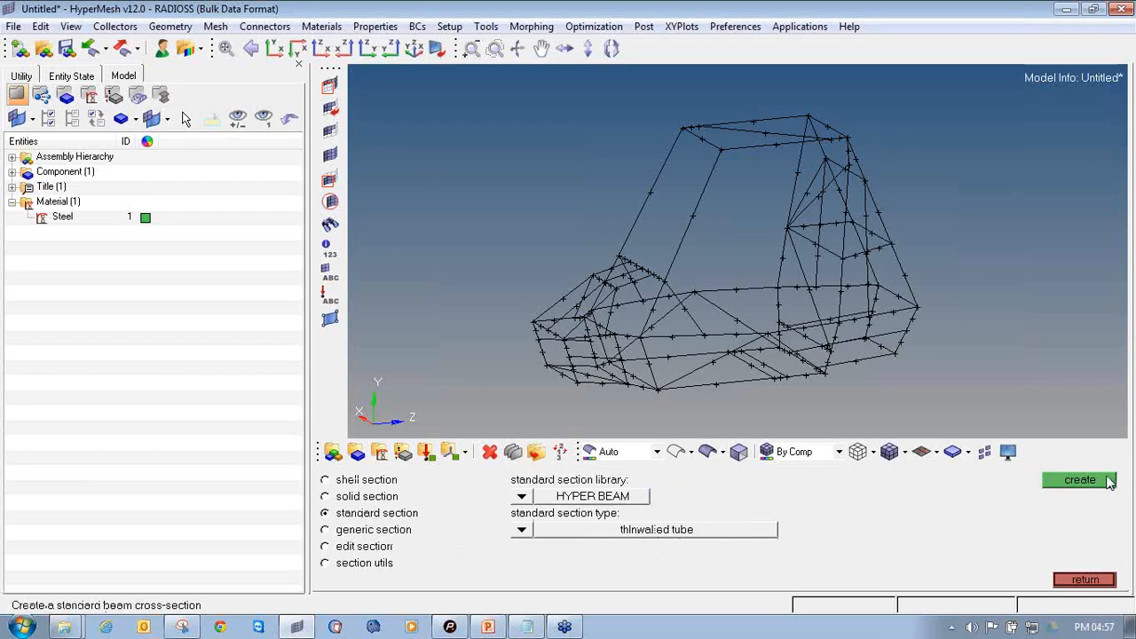
click(1079, 480)
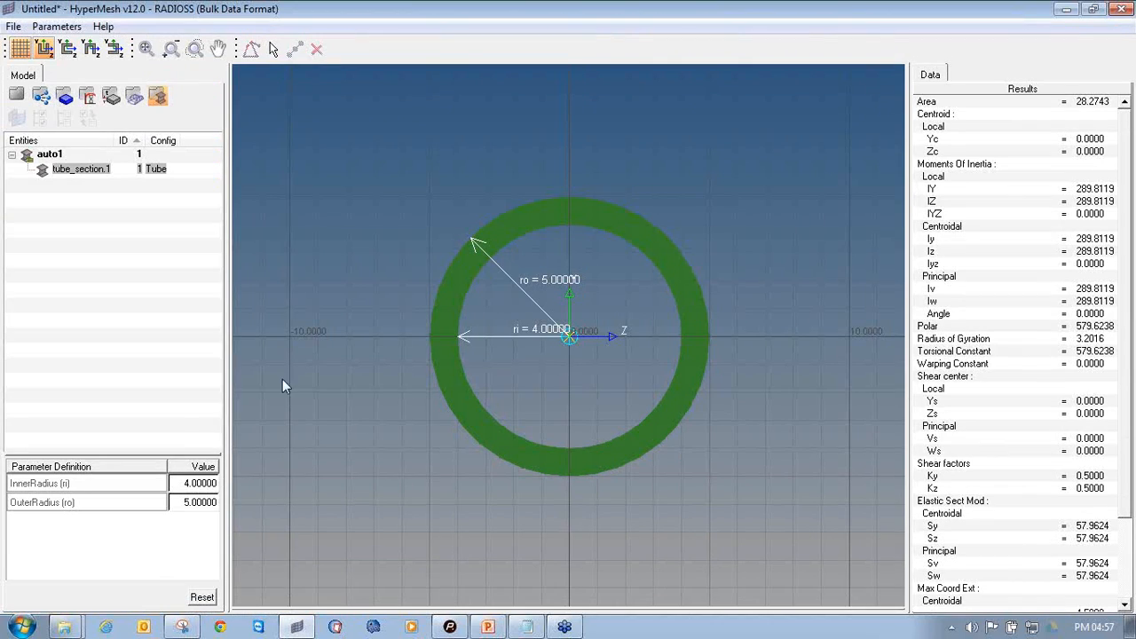
Set the tube section's outer radius to 12.7
click(200, 504)
text(12.7)
key(Return)
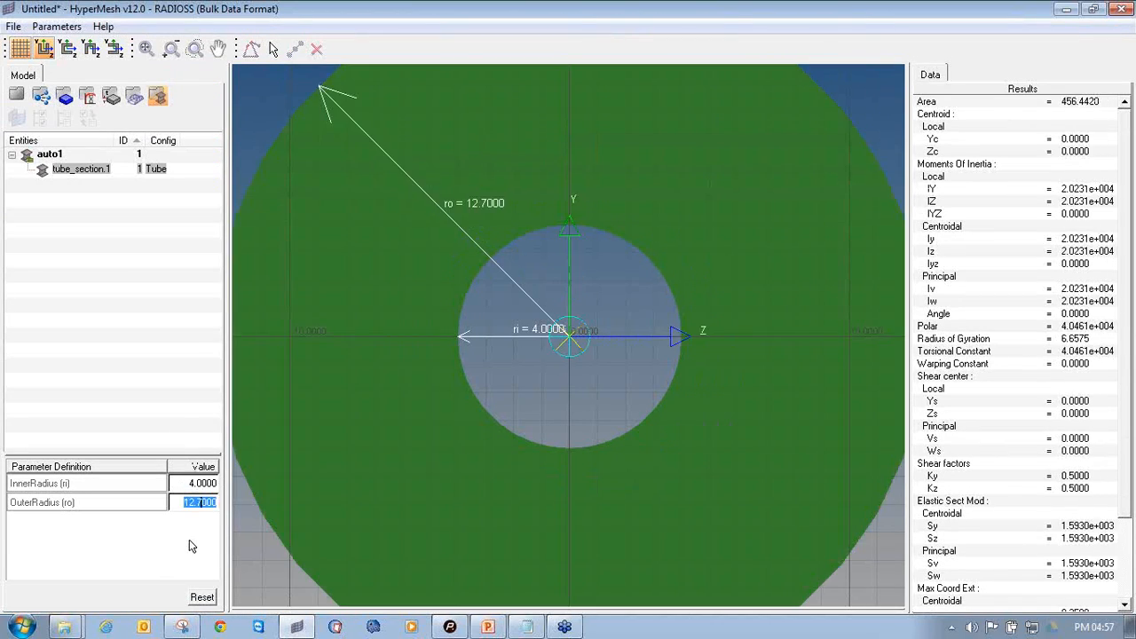
Set the tube section's inner radius to 11.2
key(Up)
text(11)
key(Return)
click(186, 547)
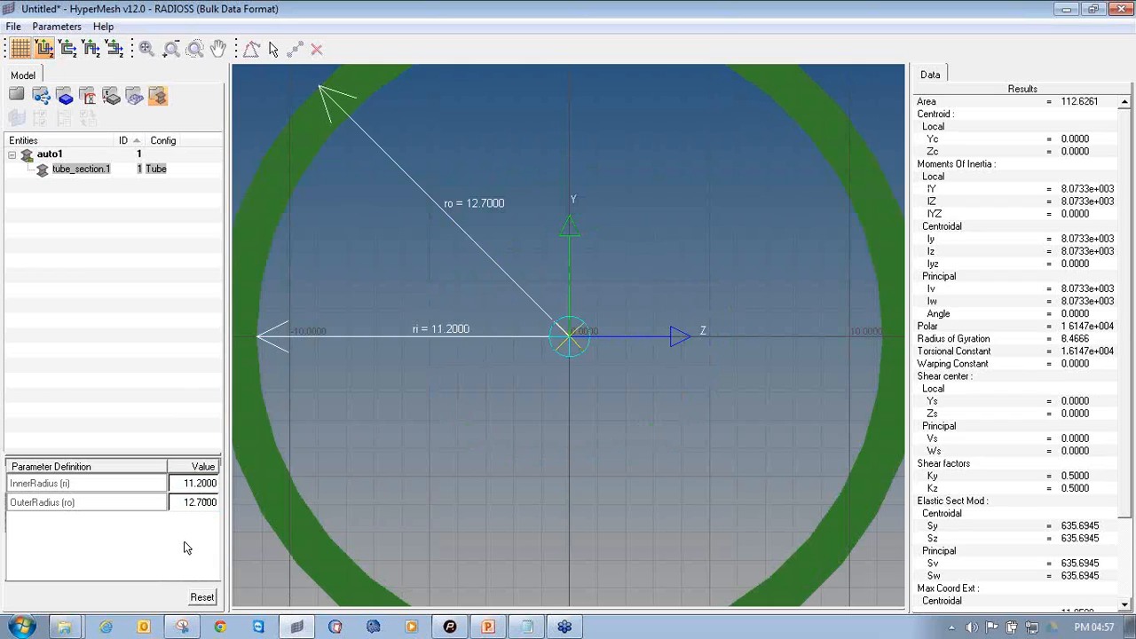
scroll(655, 402, down, 1)
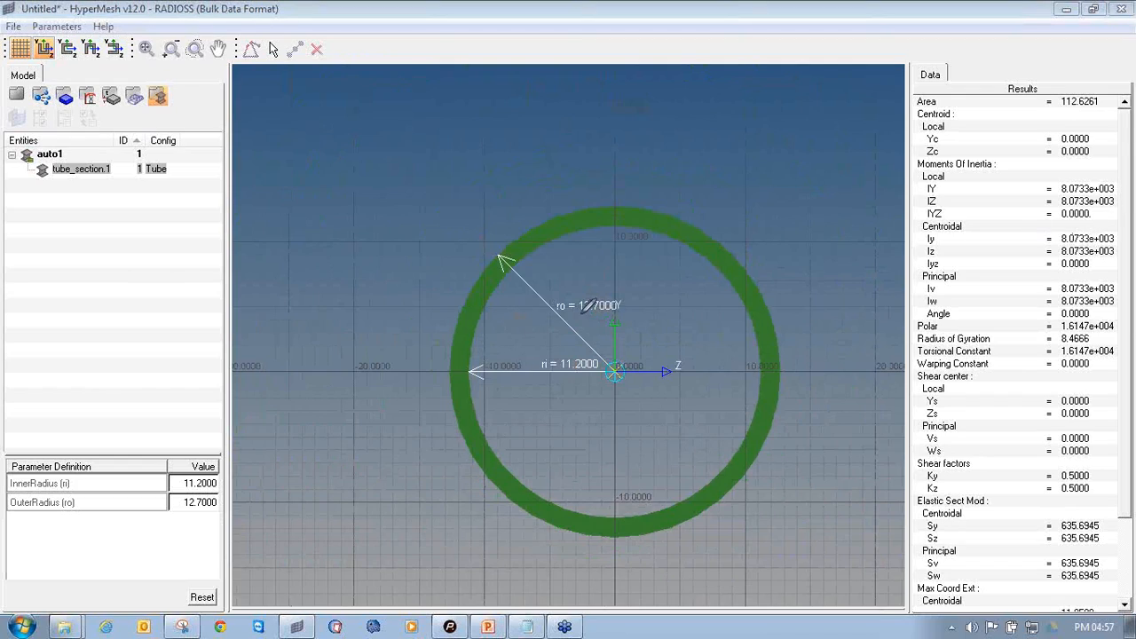
drag(557, 316, 632, 316)
drag(536, 379, 615, 378)
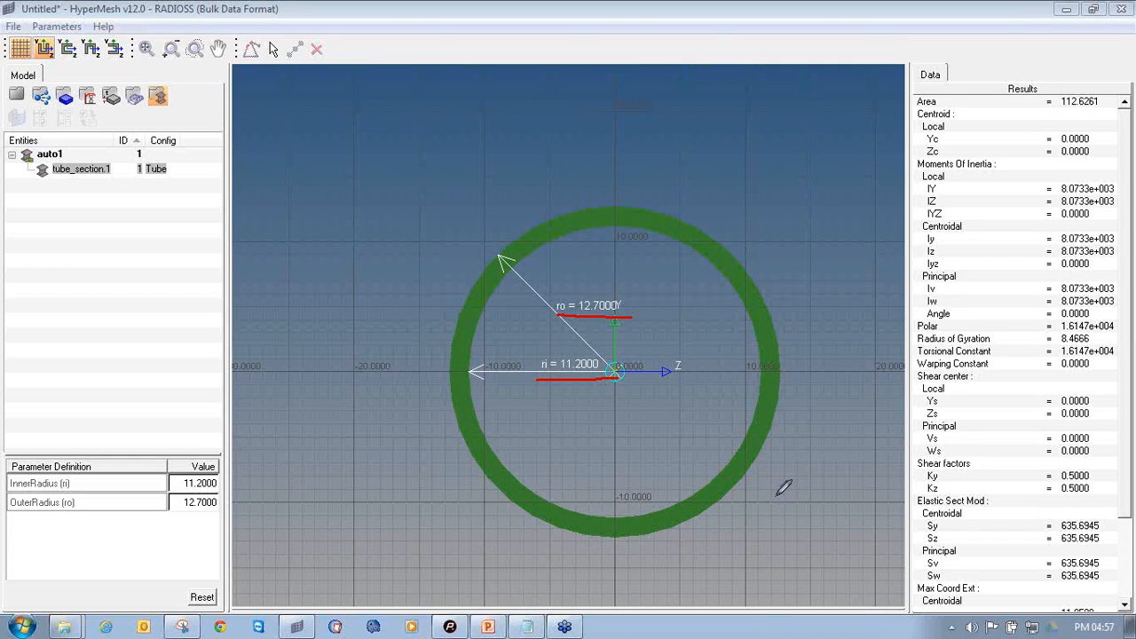
key(Escape)
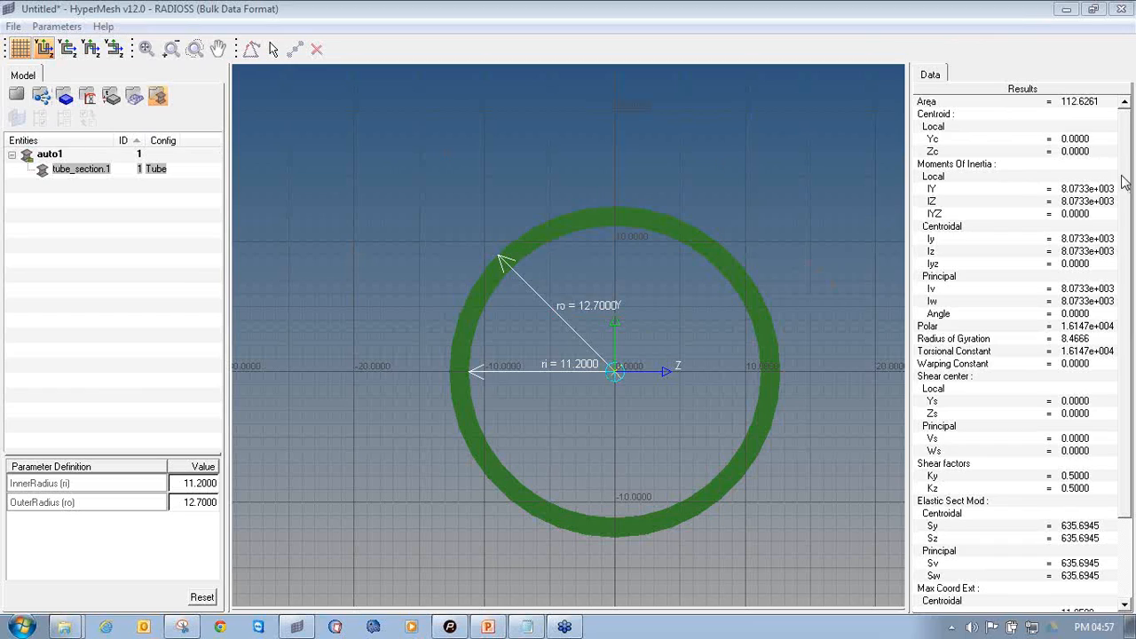
Return from the section editor to the model, expand the beam sections in the model tree, and leave HyperBeam
key(ctrl+2)
mouse_move(27, 84)
mouse_down()
mouse_move(32, 108)
mouse_move(25, 85)
mouse_move(304, 77)
mouse_up()
mouse_move(30, 84)
mouse_down()
mouse_move(58, 93)
mouse_move(74, 51)
mouse_up()
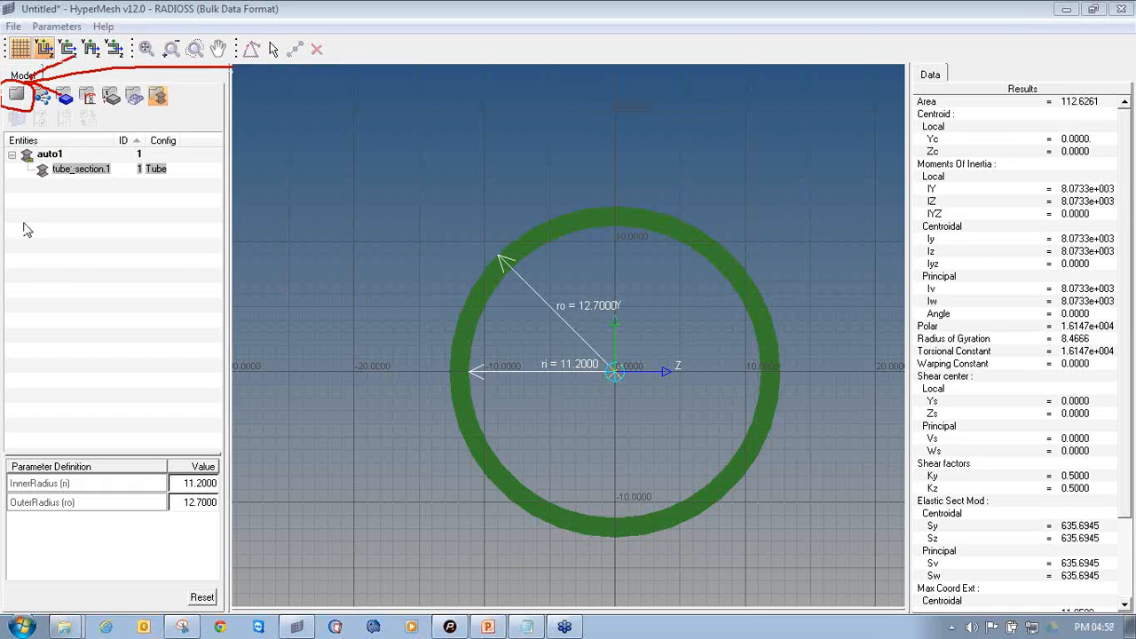
click(16, 96)
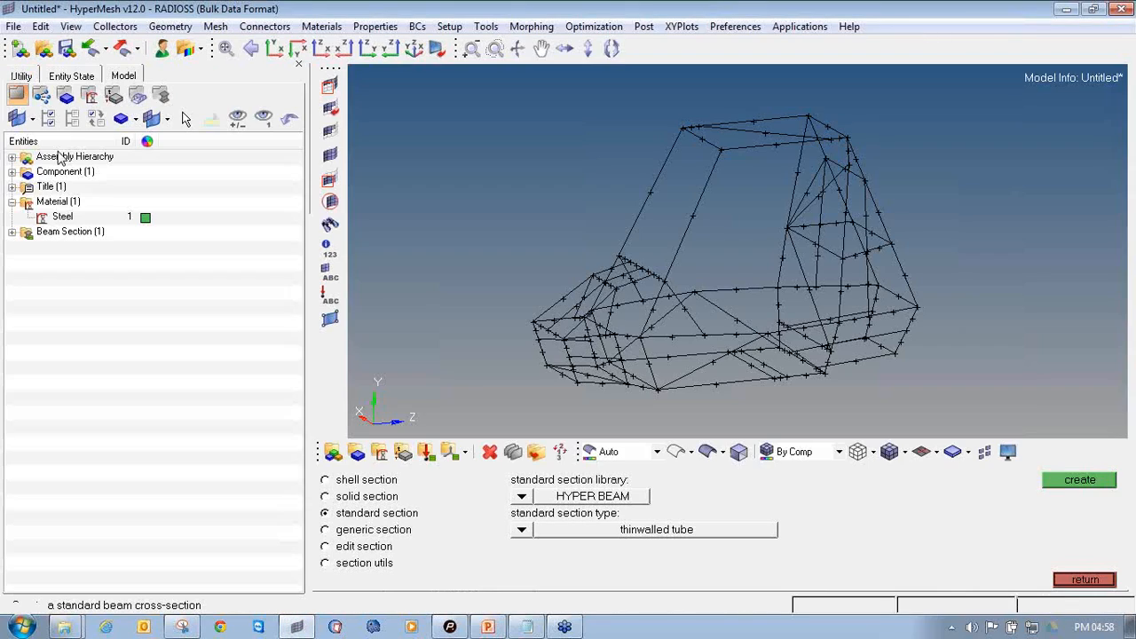
click(11, 232)
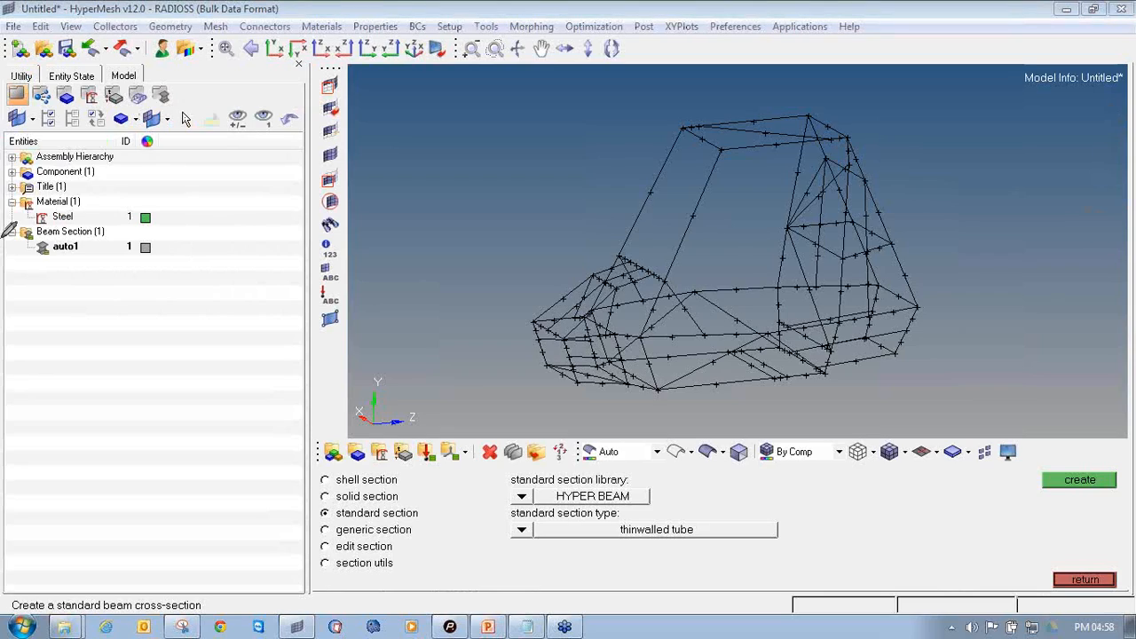
mouse_move(44, 218)
mouse_down()
mouse_move(17, 234)
mouse_move(114, 250)
mouse_move(190, 224)
mouse_move(53, 218)
mouse_up()
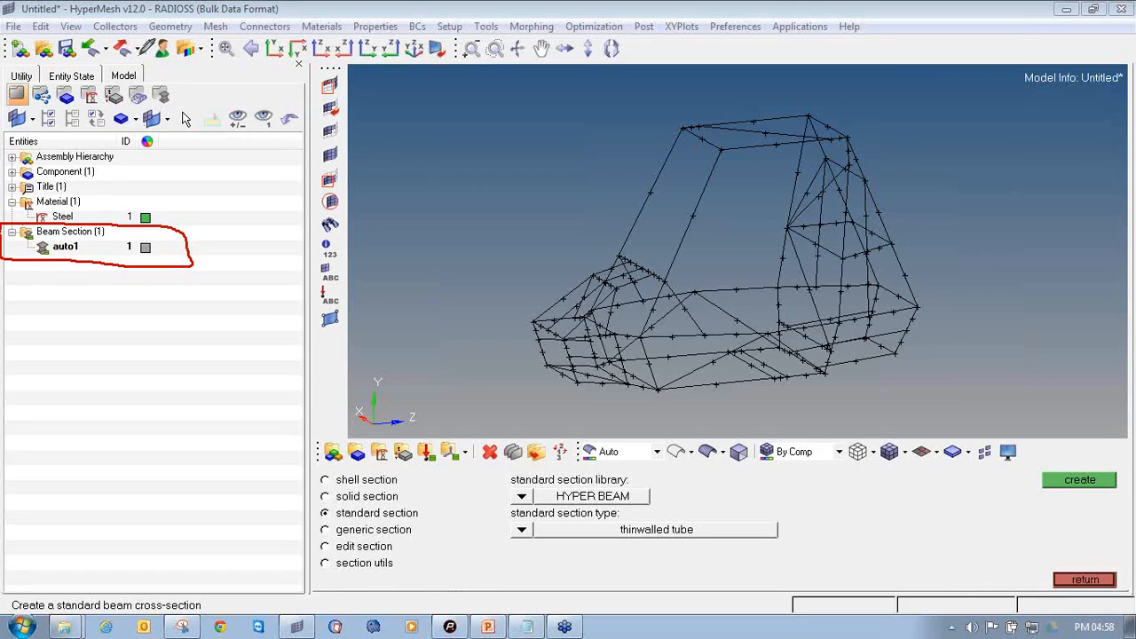
drag(37, 237, 99, 236)
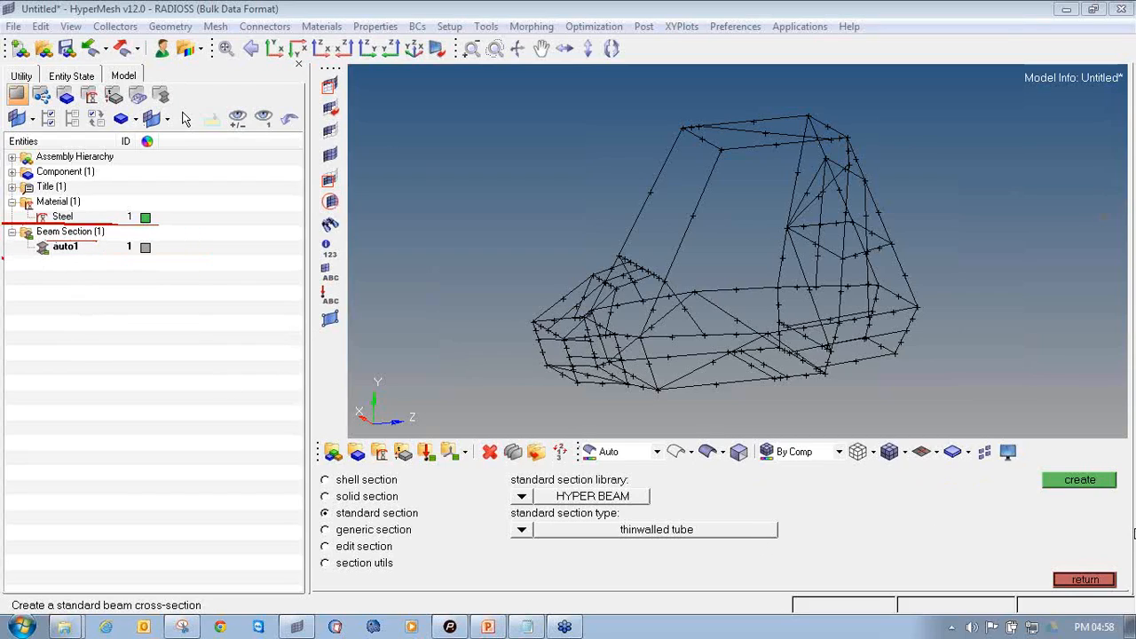
click(1084, 579)
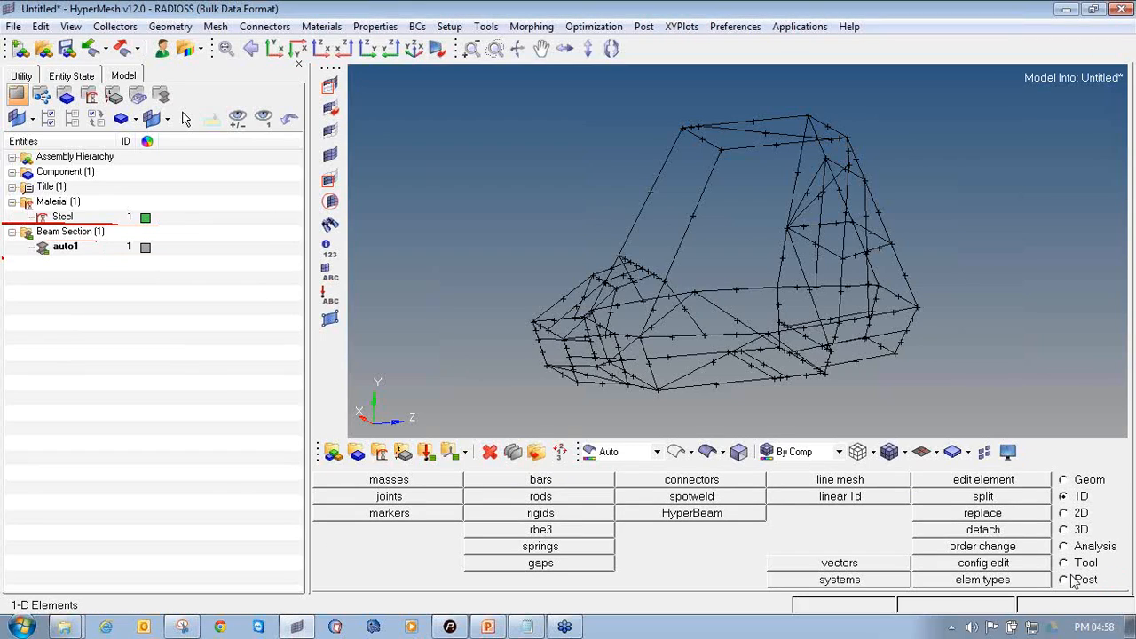
Check the Property Collector line on the PowerPoint side-impact slide, and return to HyperMesh
click(487, 626)
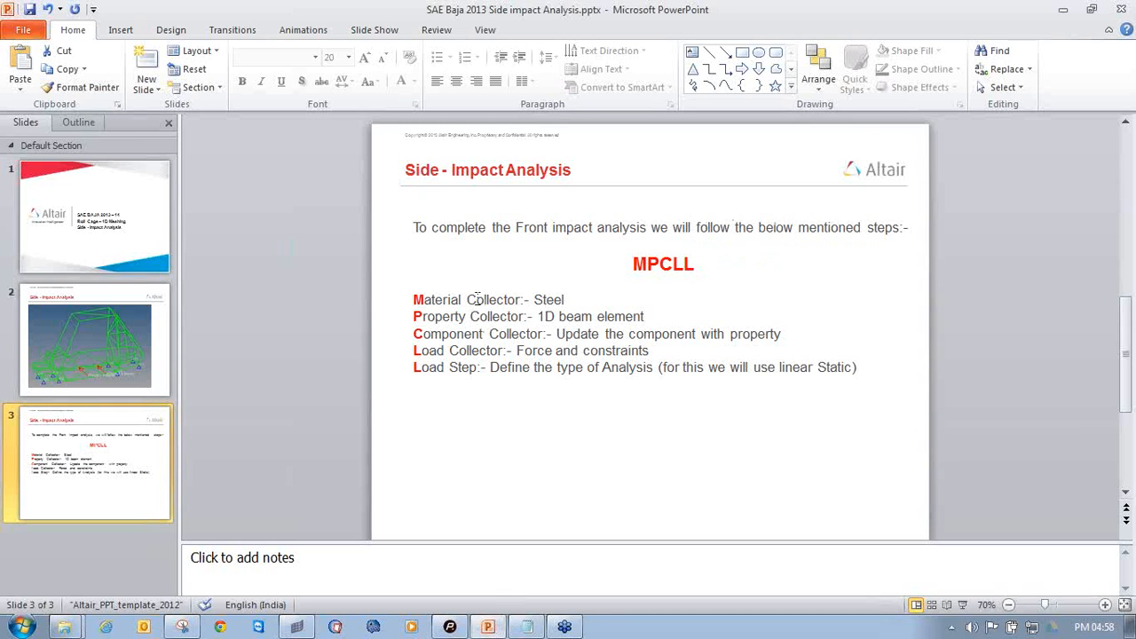
drag(414, 316, 649, 315)
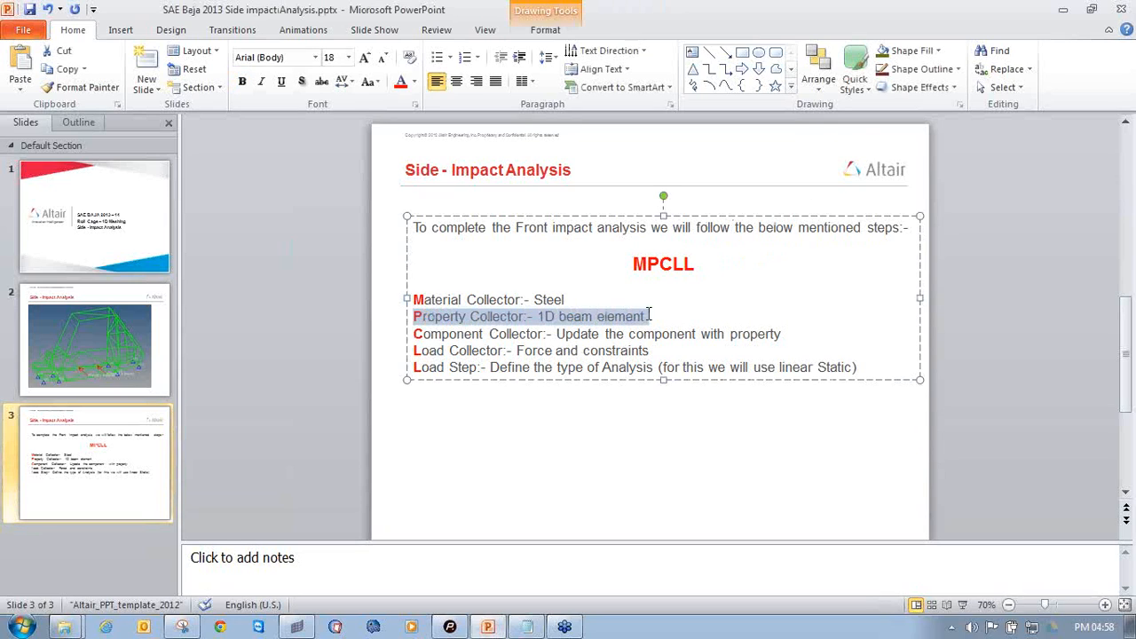
click(297, 626)
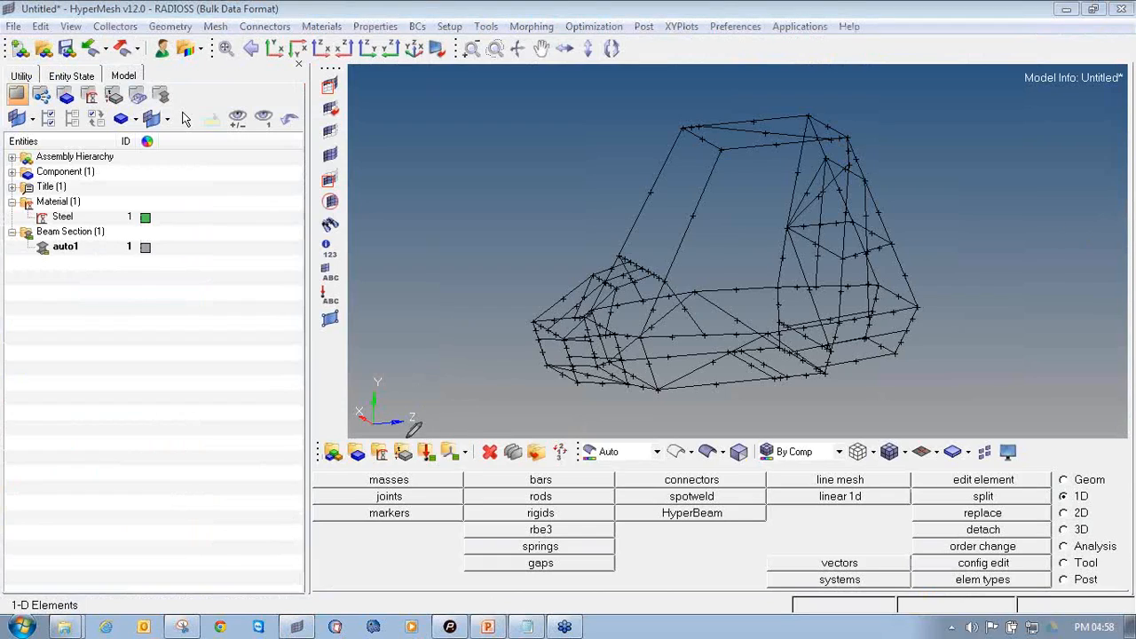
Start a new property collector named Roll_cage_1d and give it an orange color
mouse_move(408, 437)
mouse_down()
mouse_move(391, 455)
mouse_move(415, 467)
mouse_move(411, 440)
mouse_up()
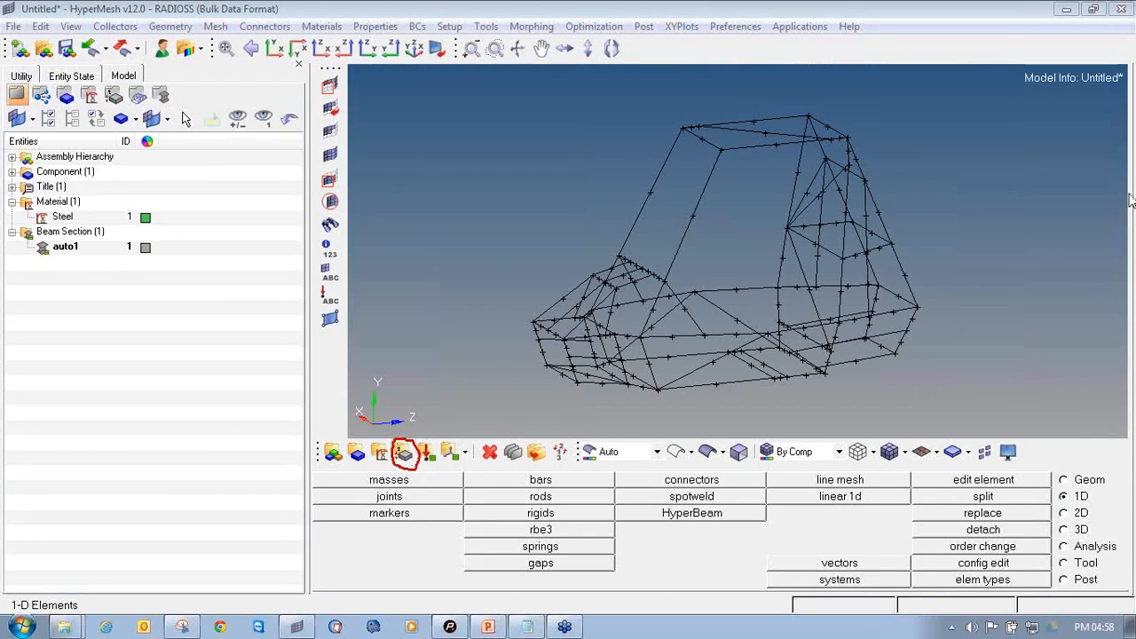
click(403, 454)
click(354, 481)
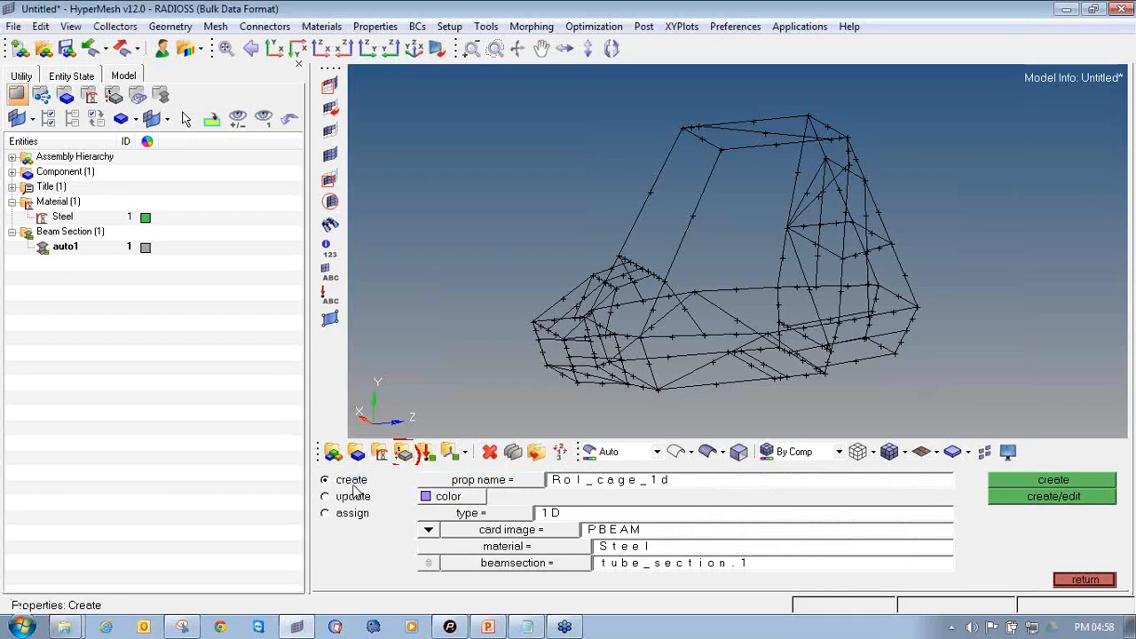
click(584, 483)
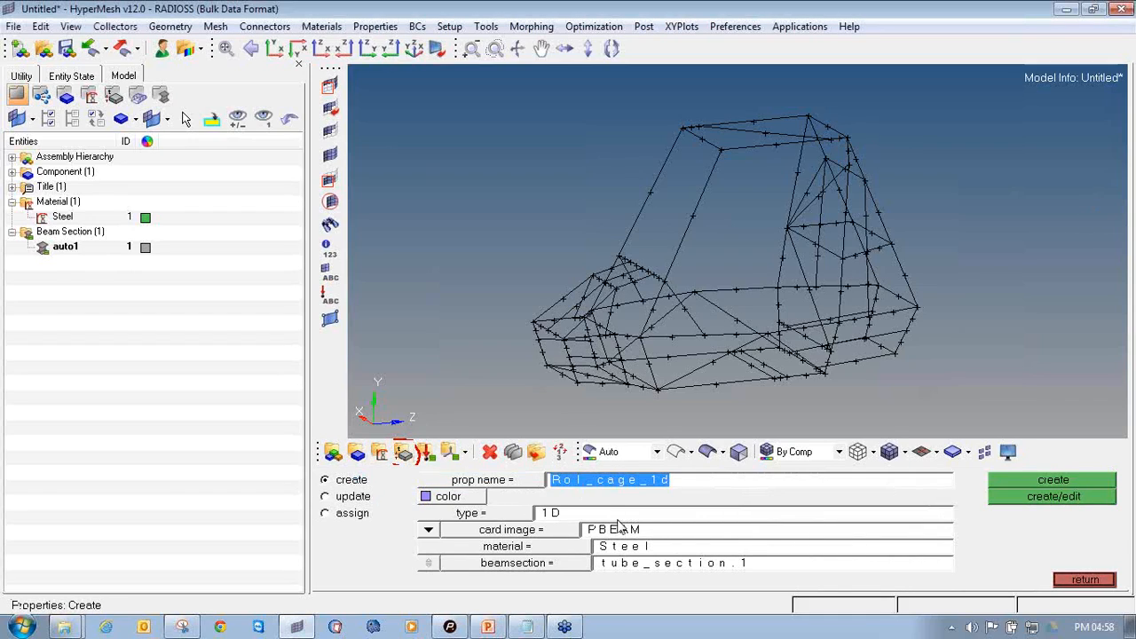
text(R)
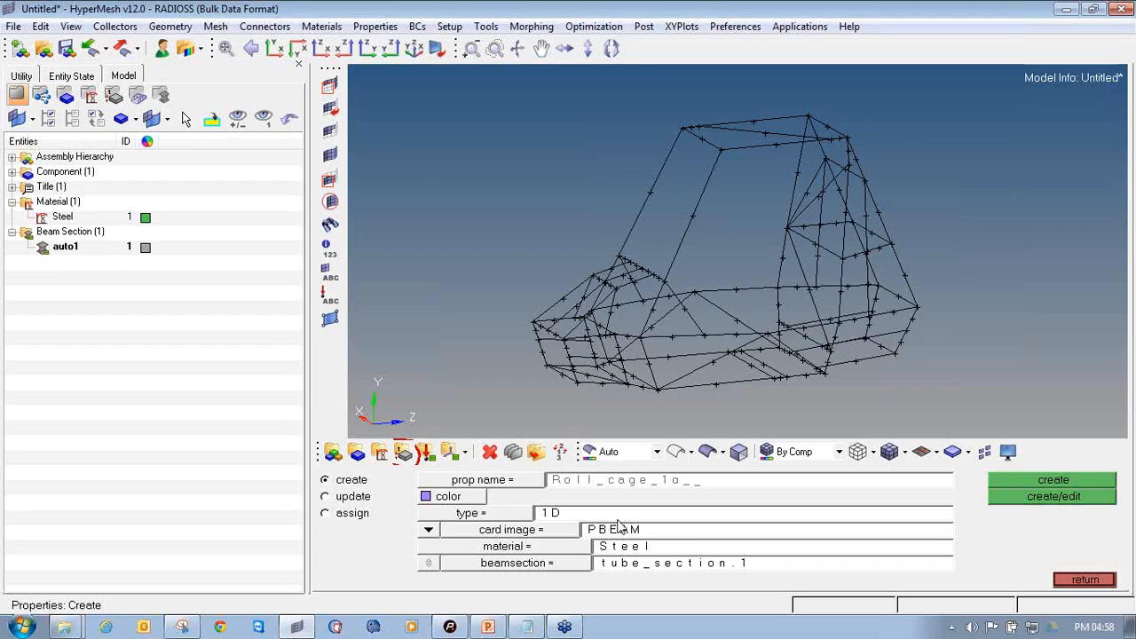
text(oll_cage_1a)
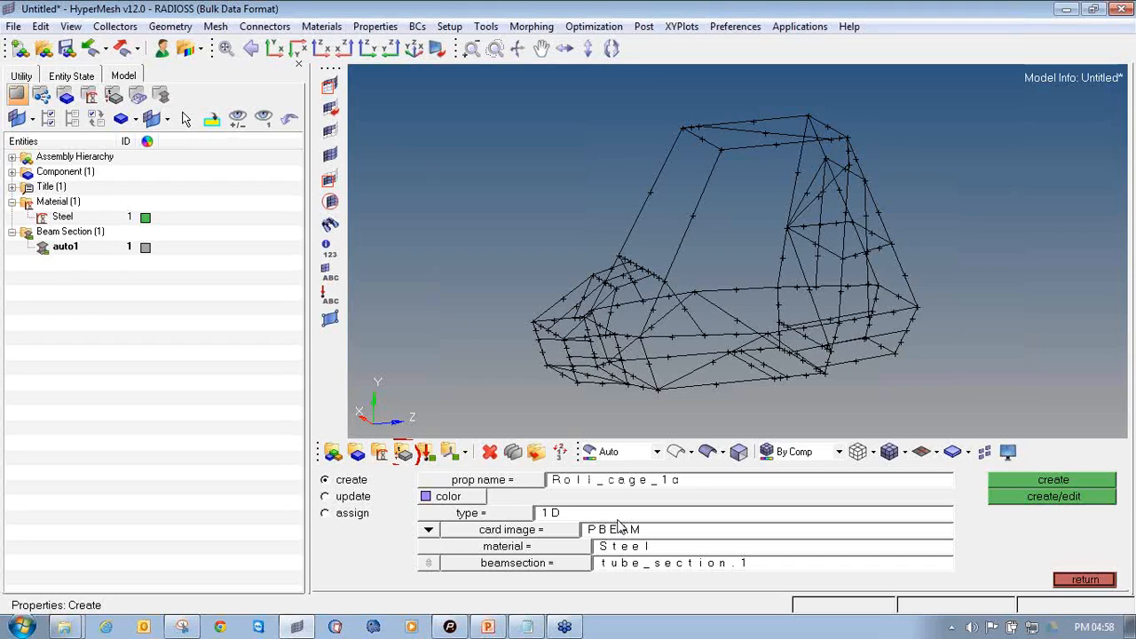
click(444, 497)
click(432, 531)
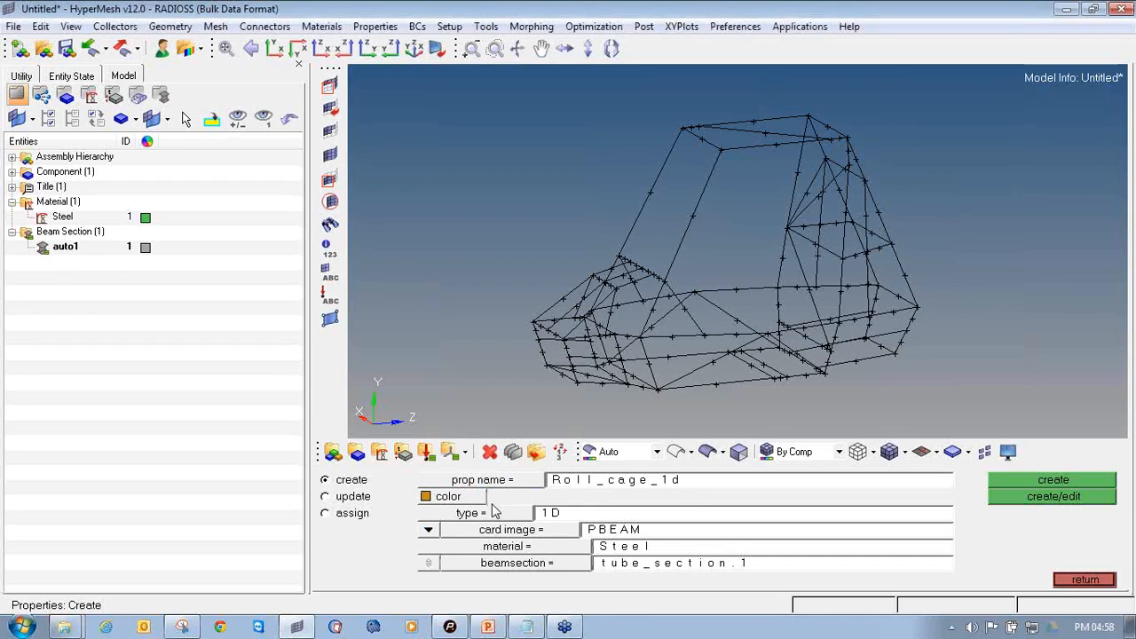
Set the property's type to 1D and its card image to PBEAM
click(506, 514)
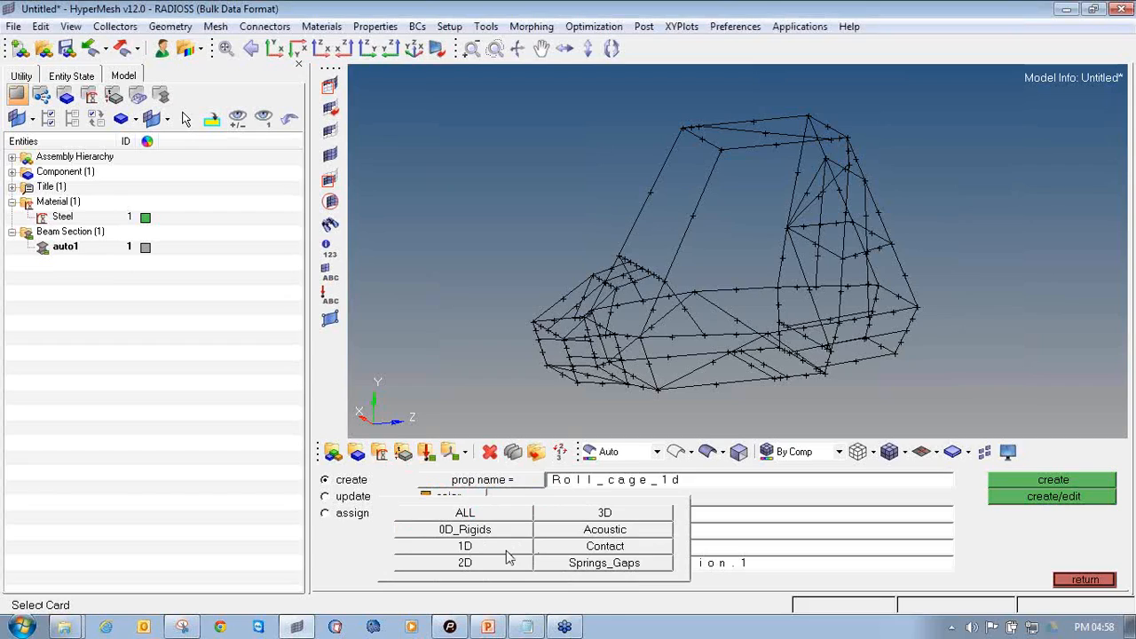
click(507, 550)
click(552, 531)
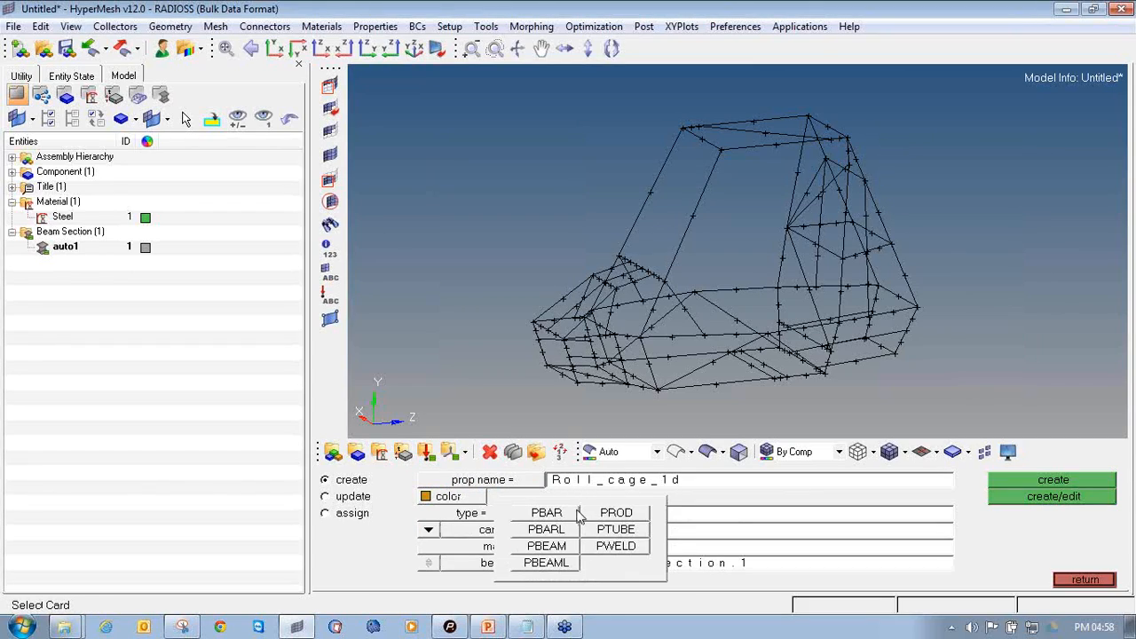
click(557, 551)
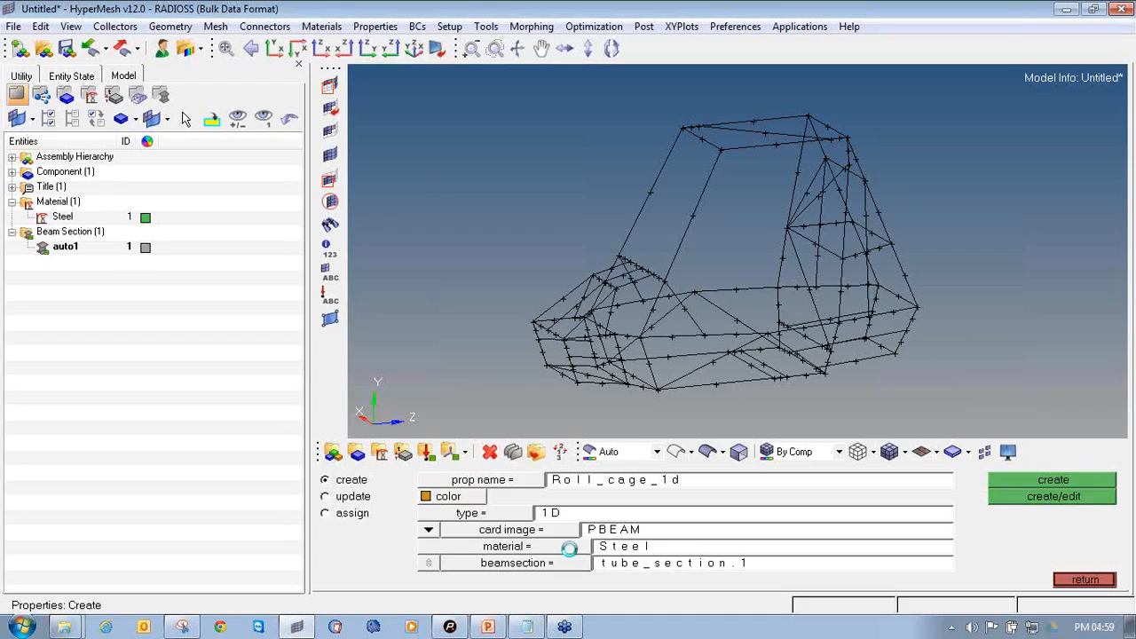
Assign the Steel material and the beam section tube_section.1 to the property
click(570, 548)
click(345, 482)
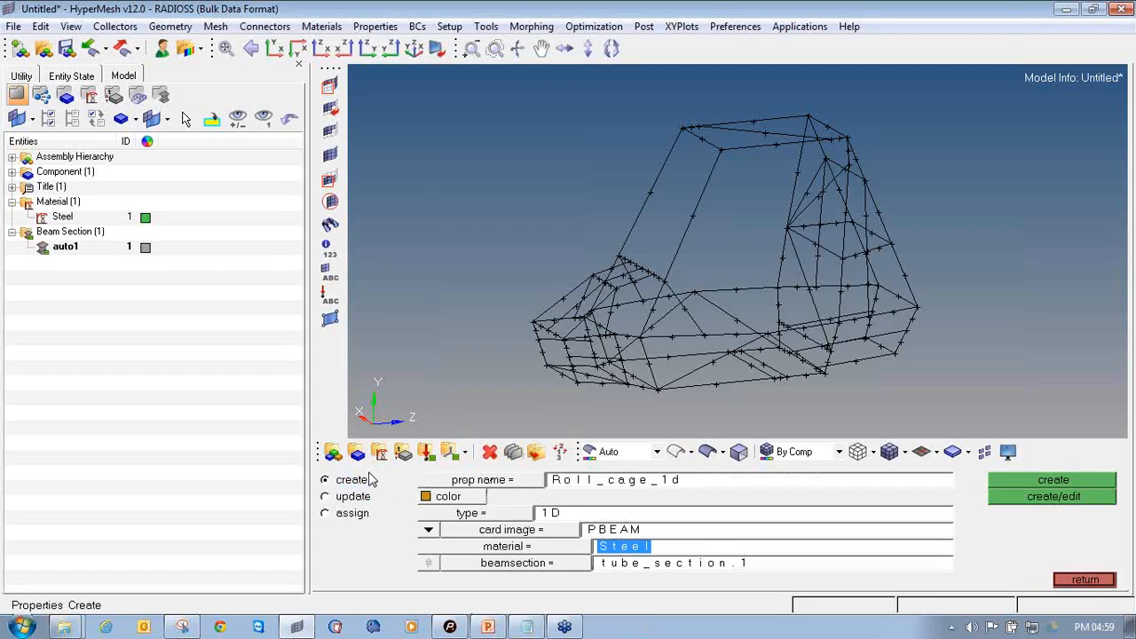
click(549, 564)
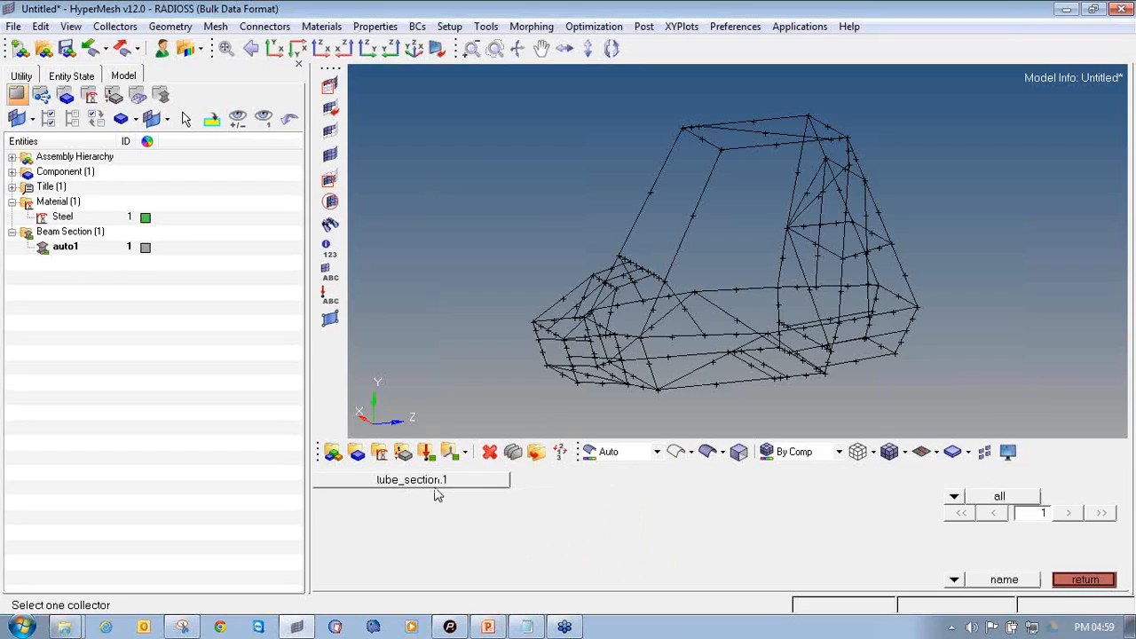
click(480, 481)
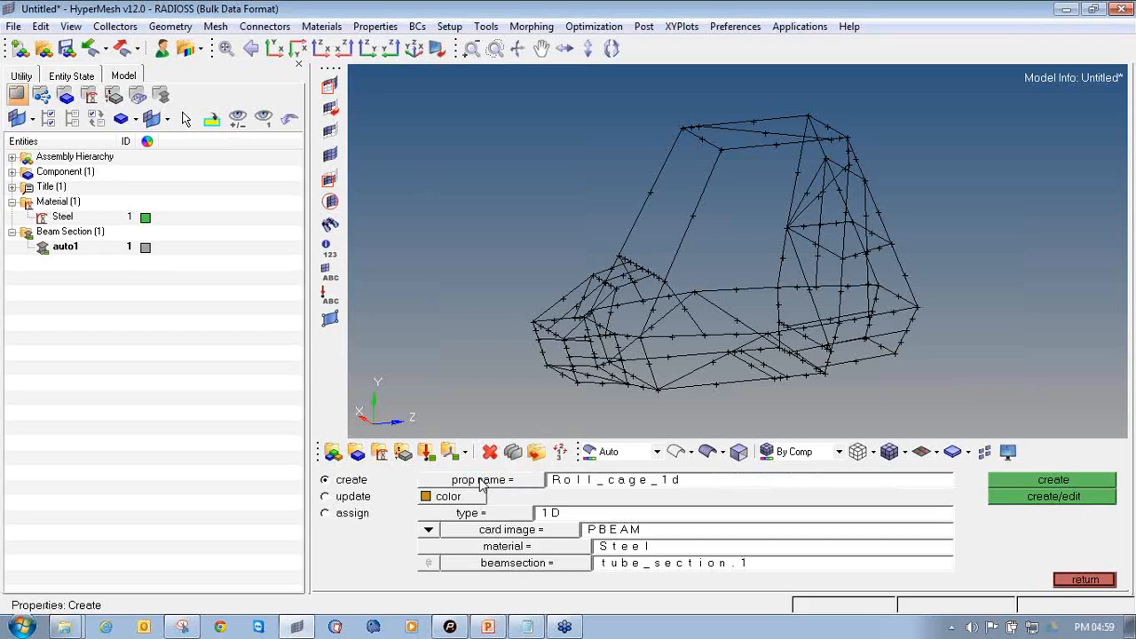
Create the Roll_cage_1d property with its PBEAM card, accept the card, and check the property in the model tree
click(1073, 496)
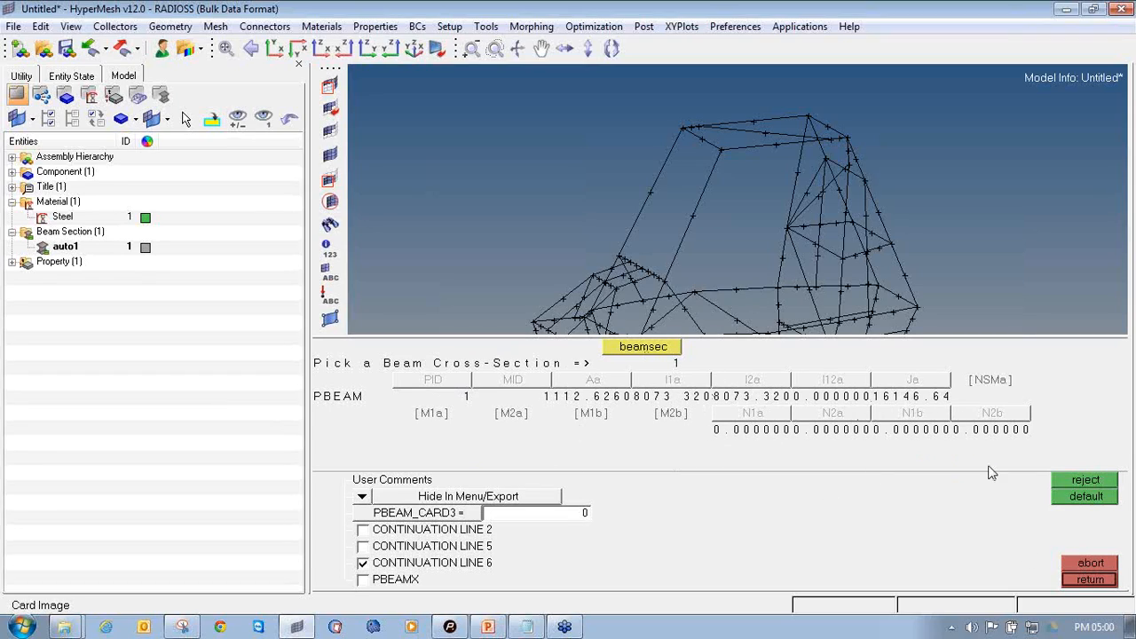
click(1088, 580)
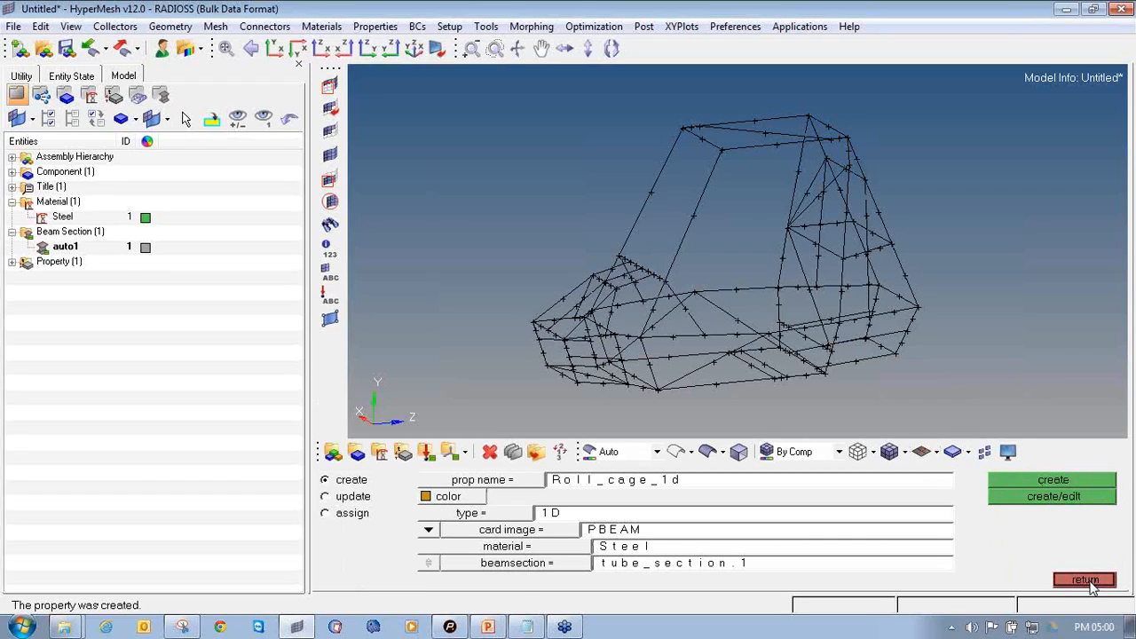
click(1088, 581)
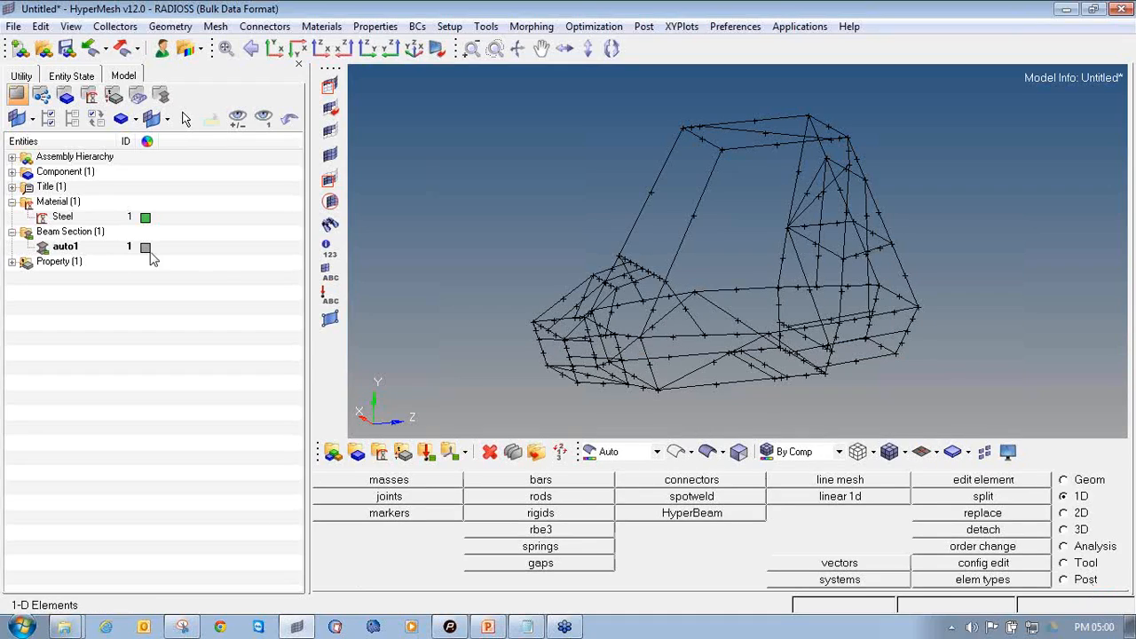
click(11, 261)
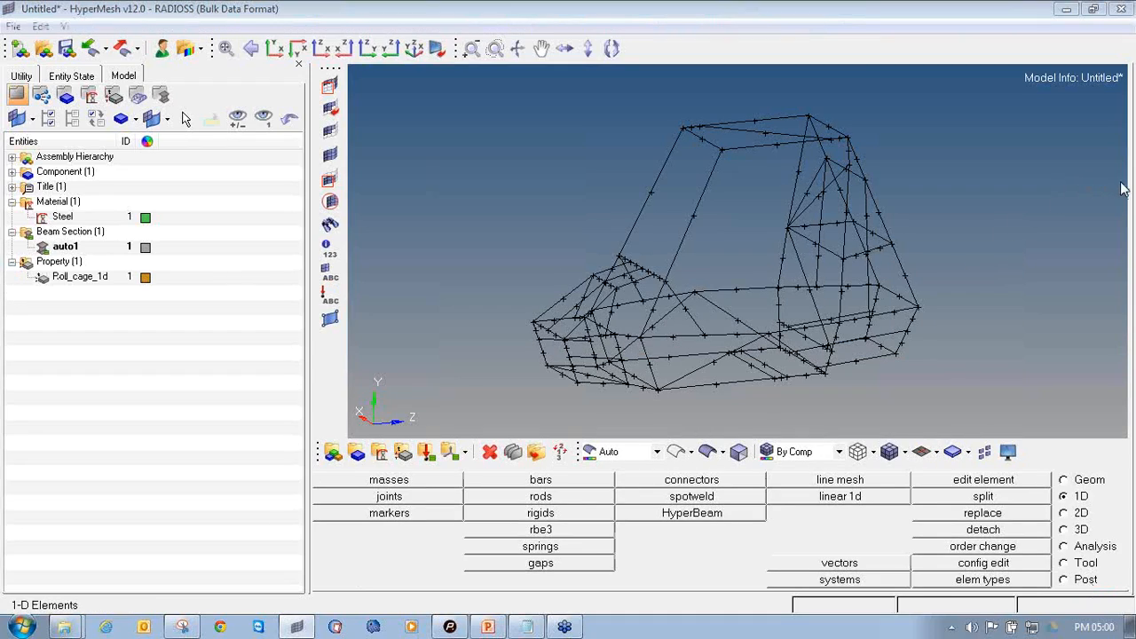
drag(7, 294, 164, 295)
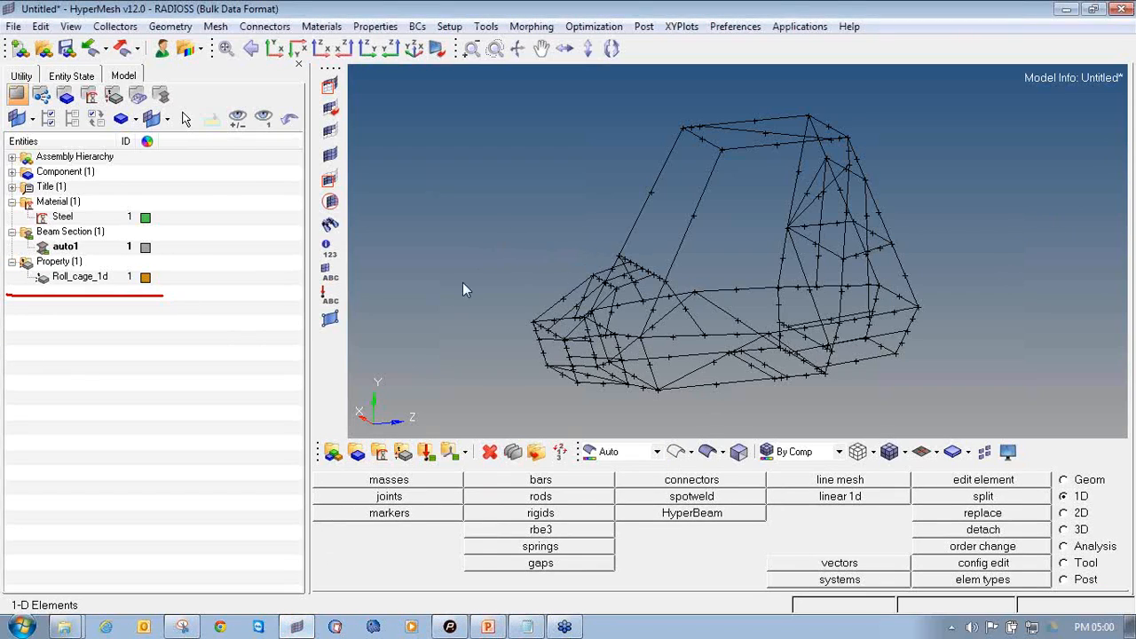
Check the Component Collector line on the PowerPoint slide, and return to HyperMesh
click(487, 626)
drag(415, 333, 793, 338)
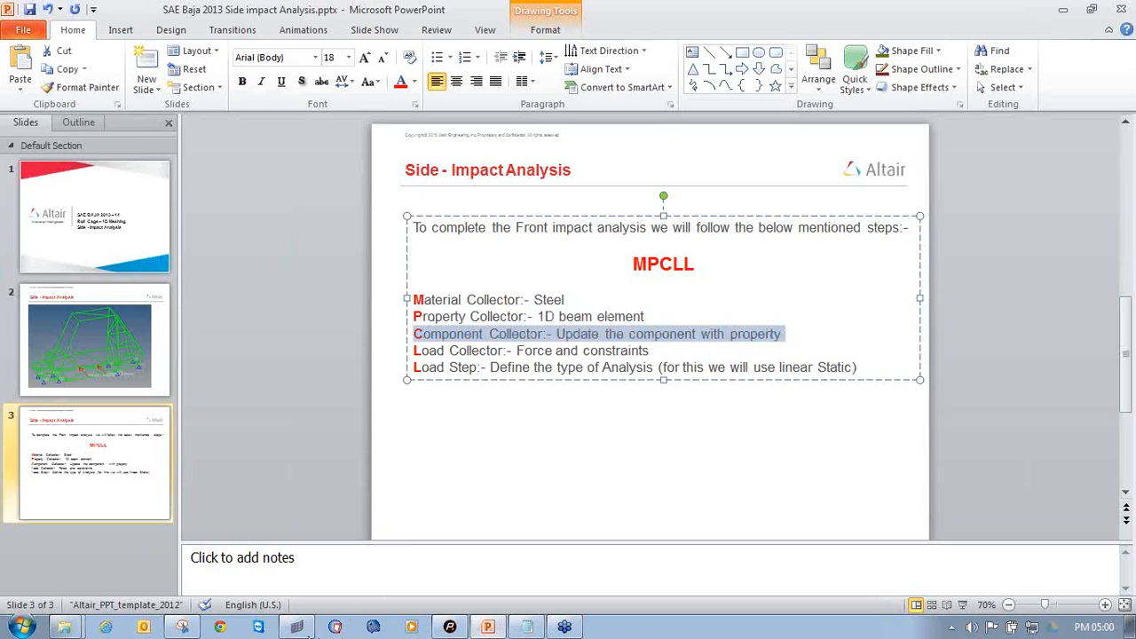
key(alt+Tab)
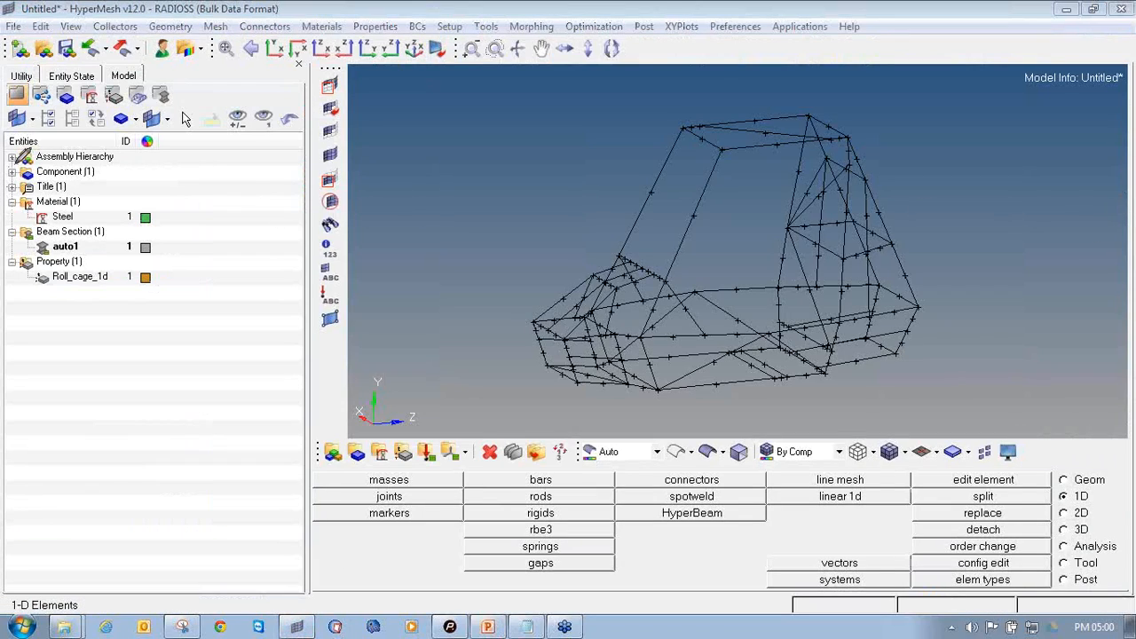
Expand the component folder in the model tree and open the component collector settings for updating
mouse_move(27, 163)
mouse_down()
mouse_move(107, 174)
mouse_move(67, 160)
mouse_up()
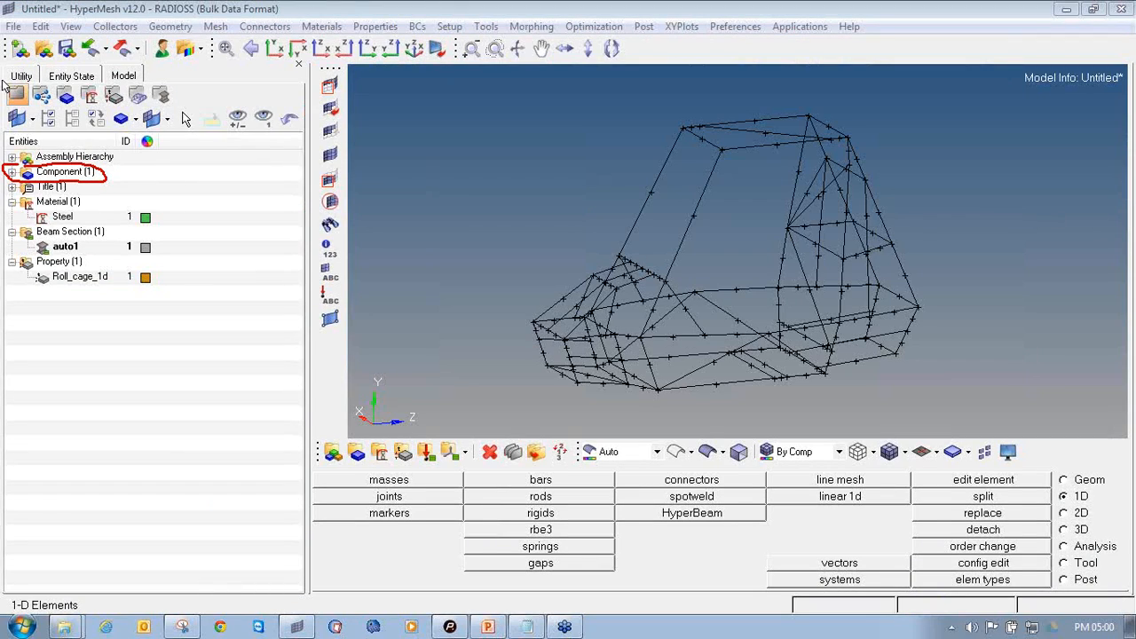
click(13, 171)
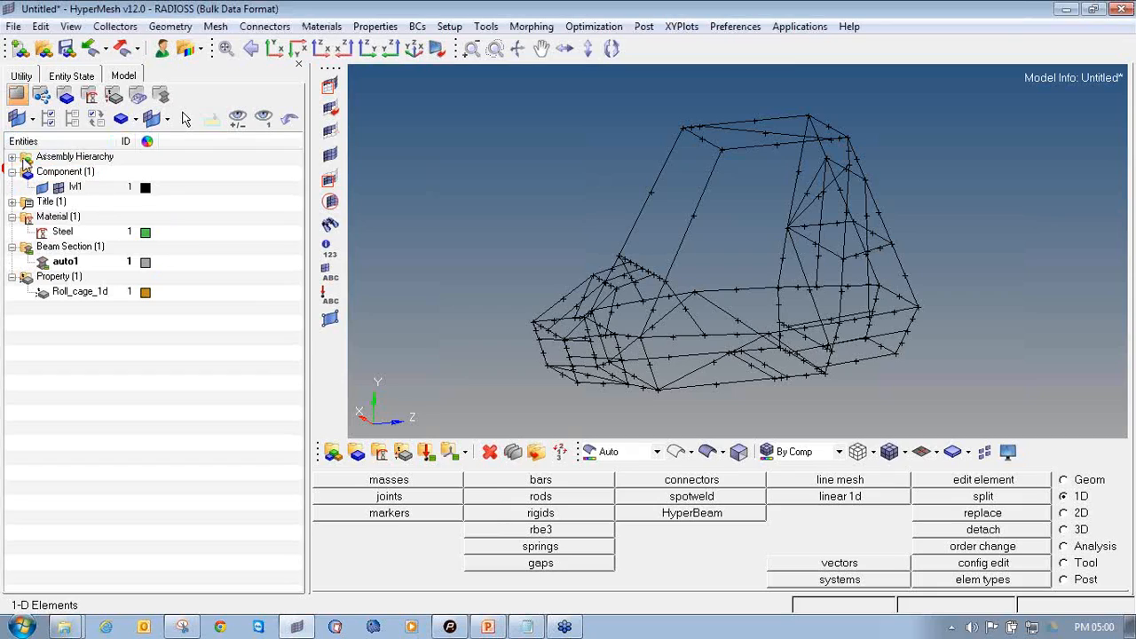
click(1129, 228)
mouse_move(355, 434)
mouse_down()
mouse_move(339, 450)
mouse_move(371, 442)
mouse_move(359, 436)
mouse_up()
click(1119, 189)
click(357, 453)
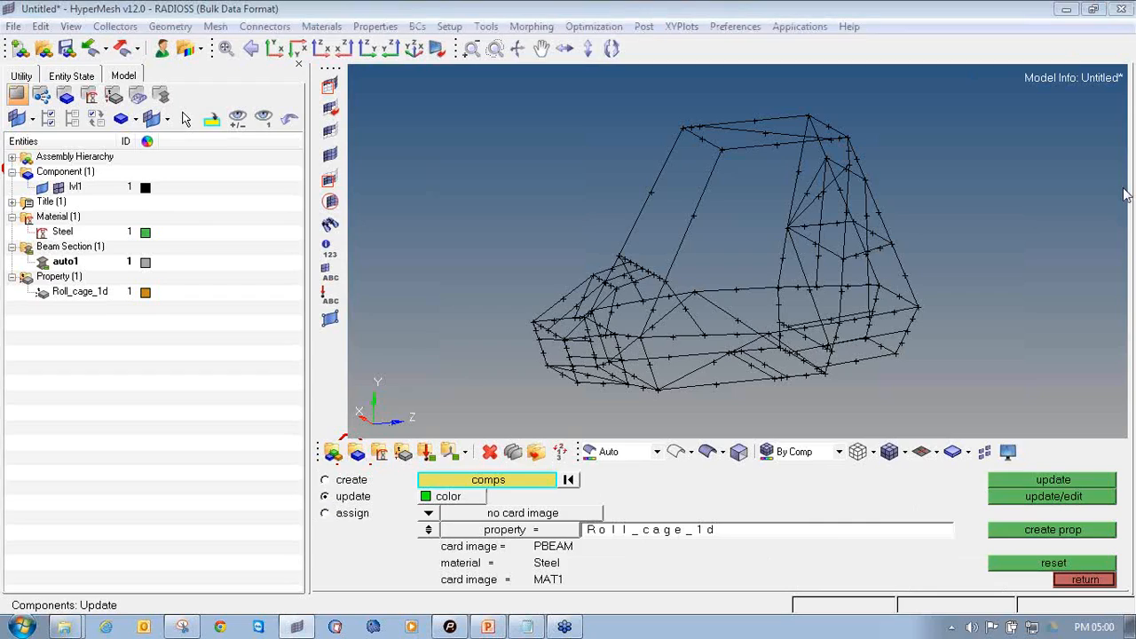
mouse_move(343, 483)
mouse_down()
mouse_move(318, 499)
mouse_move(381, 502)
mouse_move(376, 477)
mouse_move(354, 484)
mouse_up()
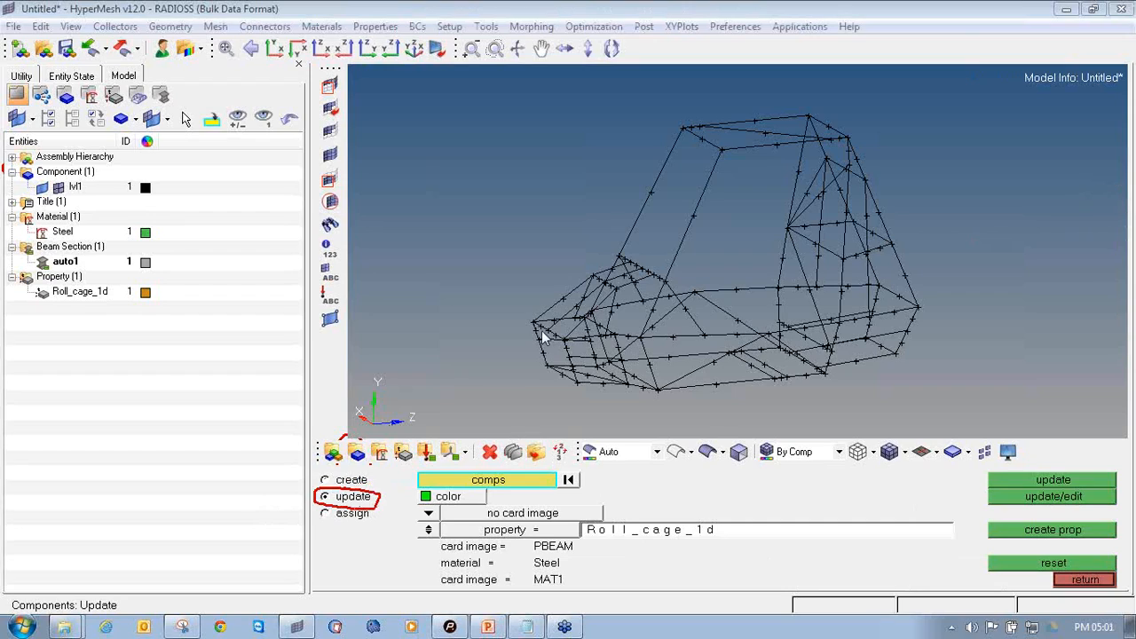
Update the lvl1 component with the Roll_cage_1d property
click(460, 483)
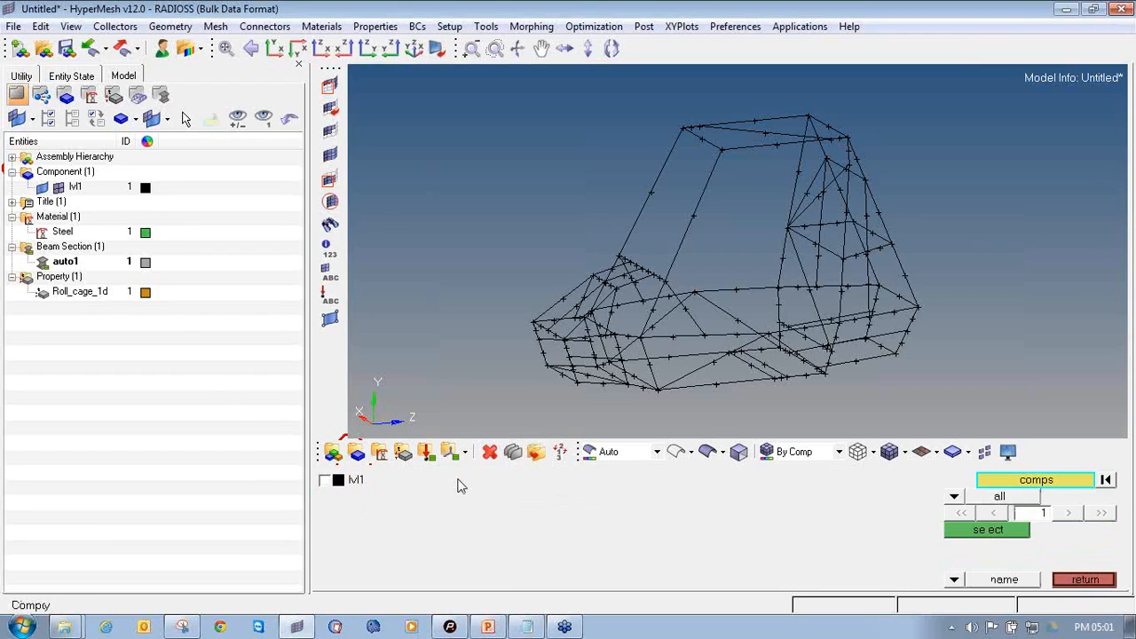
click(346, 480)
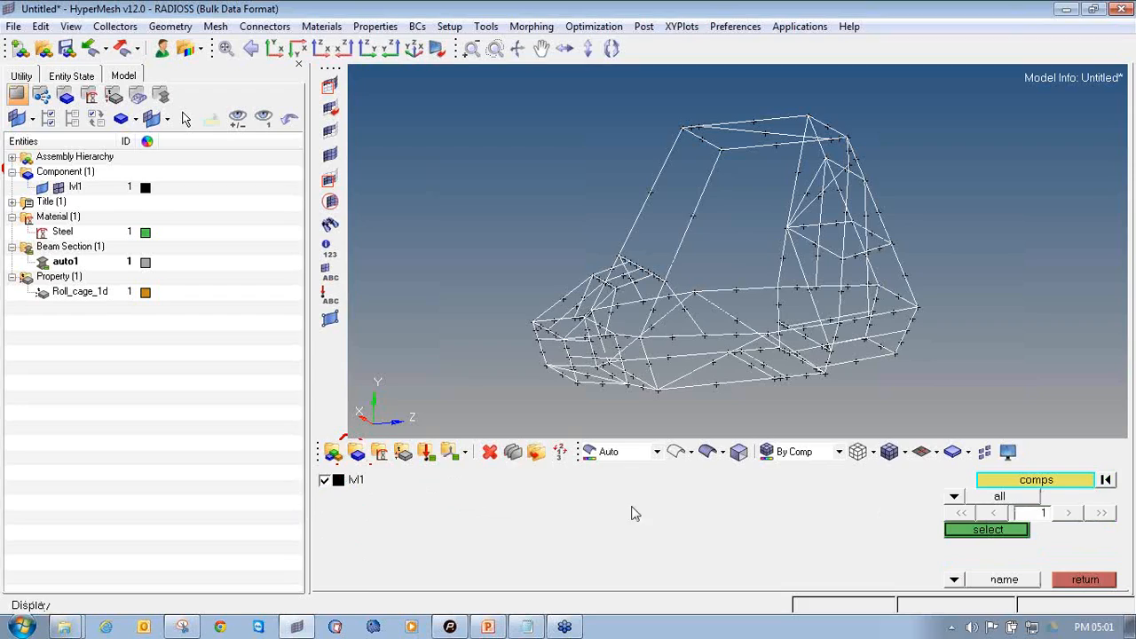
click(987, 531)
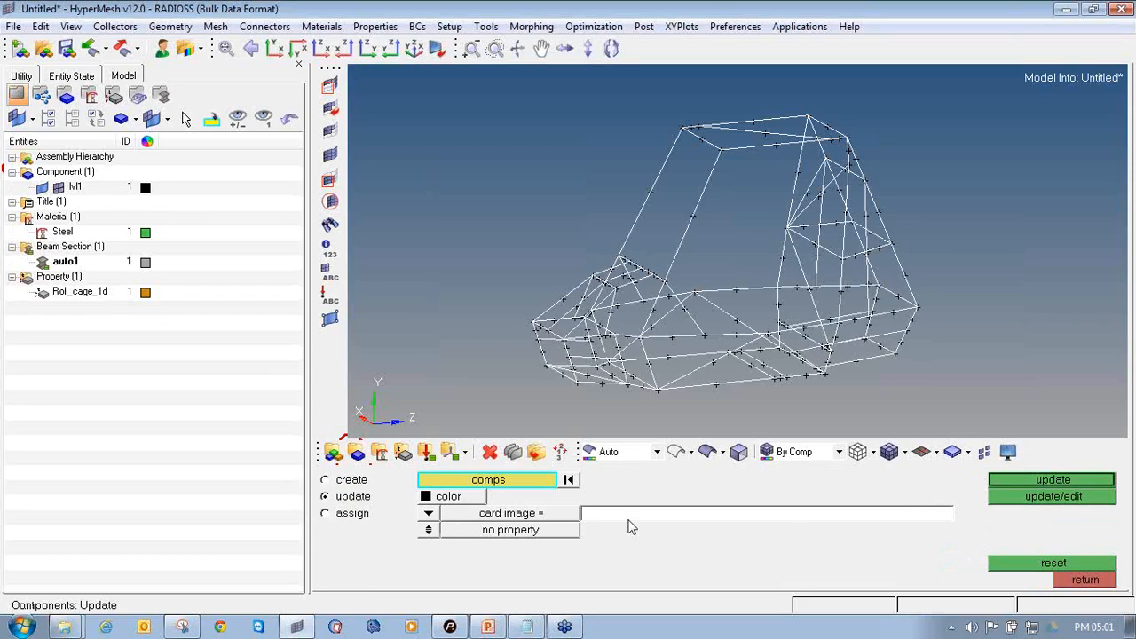
click(426, 532)
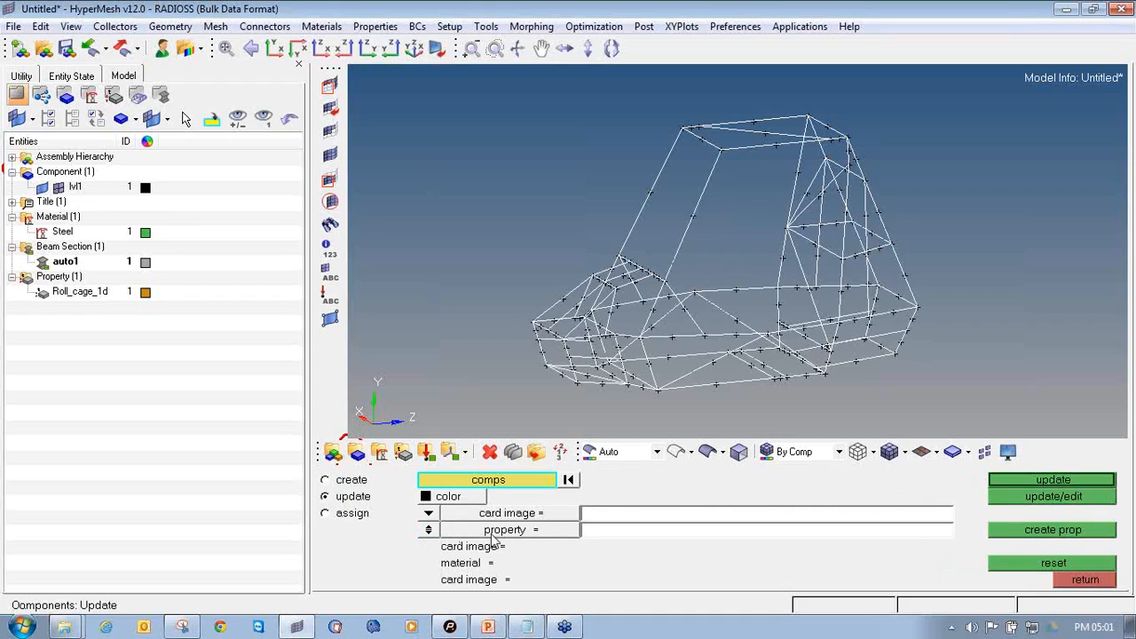
click(493, 530)
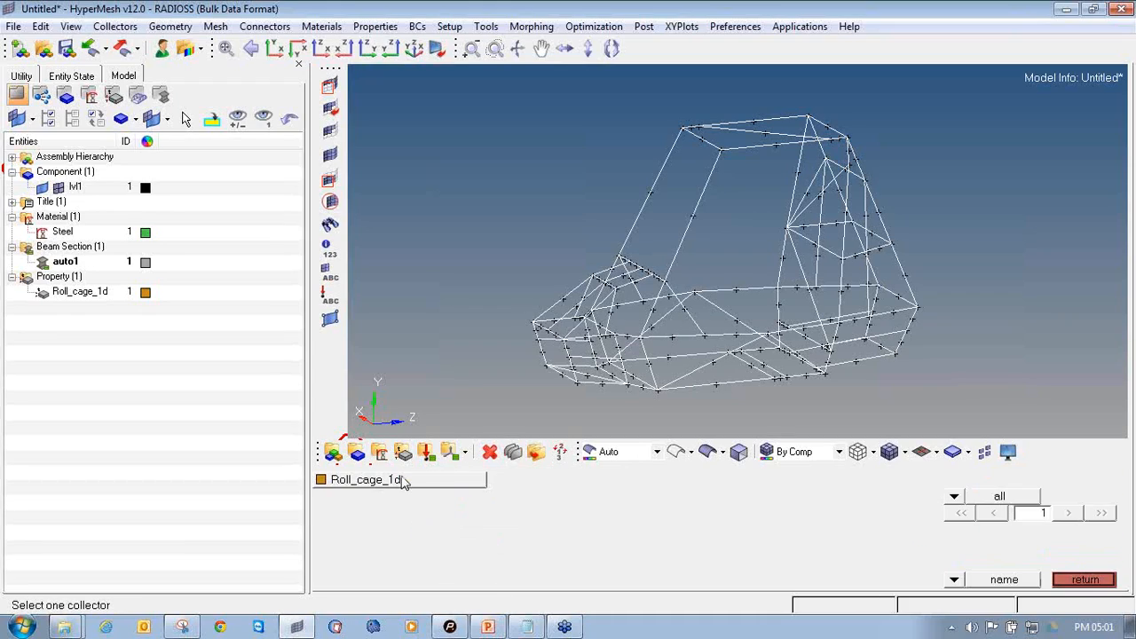
click(401, 477)
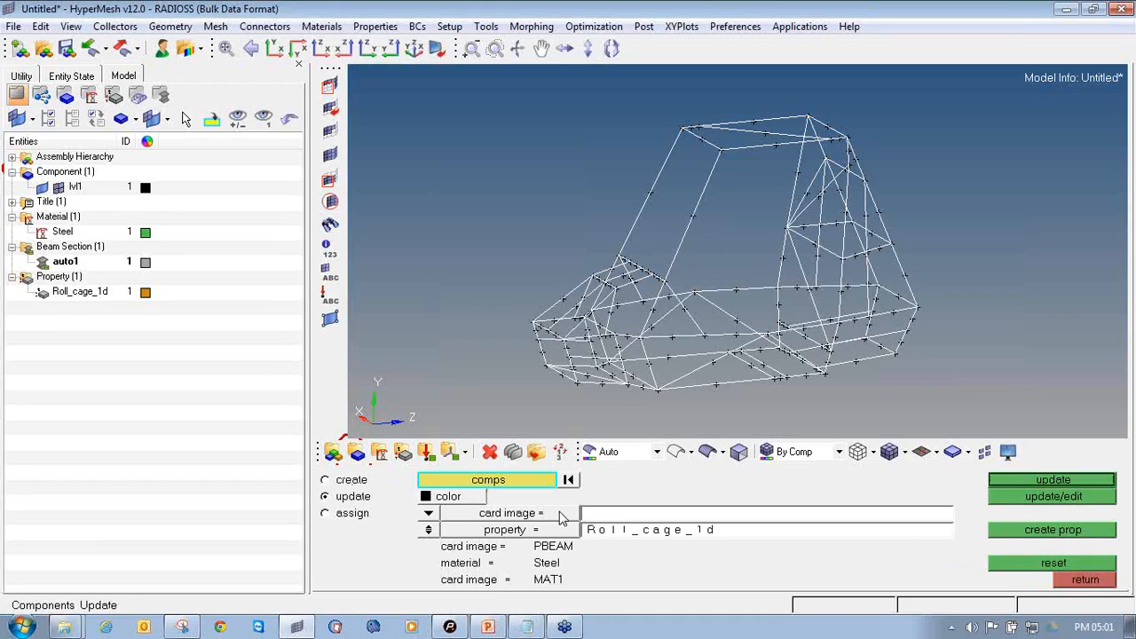
click(1054, 480)
Change the lvl1 component's colour to red and close the component settings
click(146, 187)
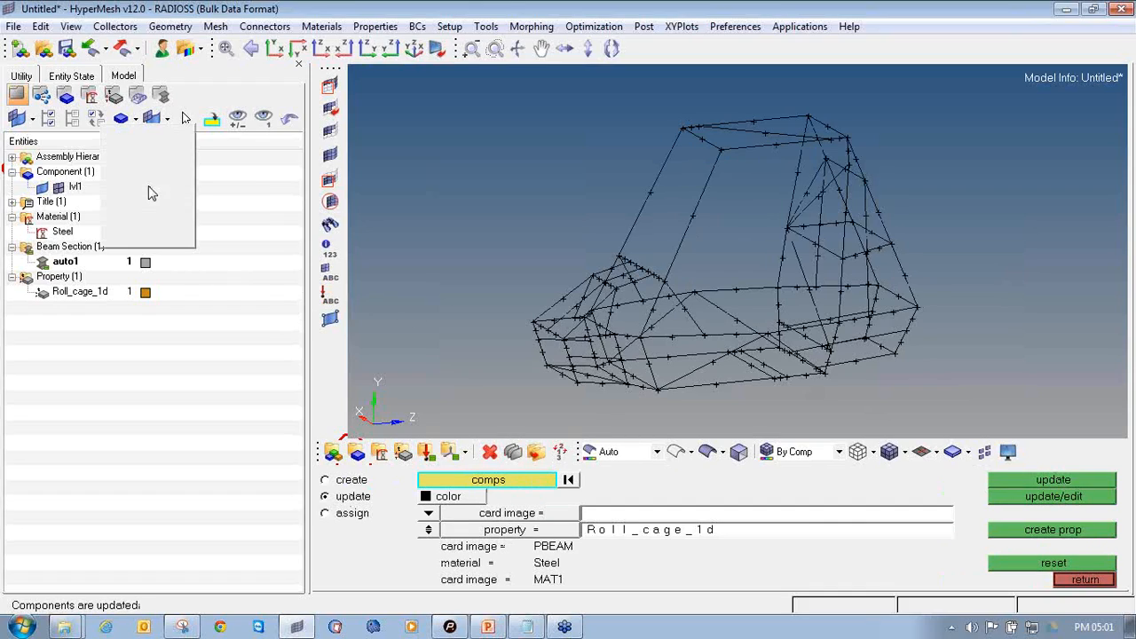
click(130, 133)
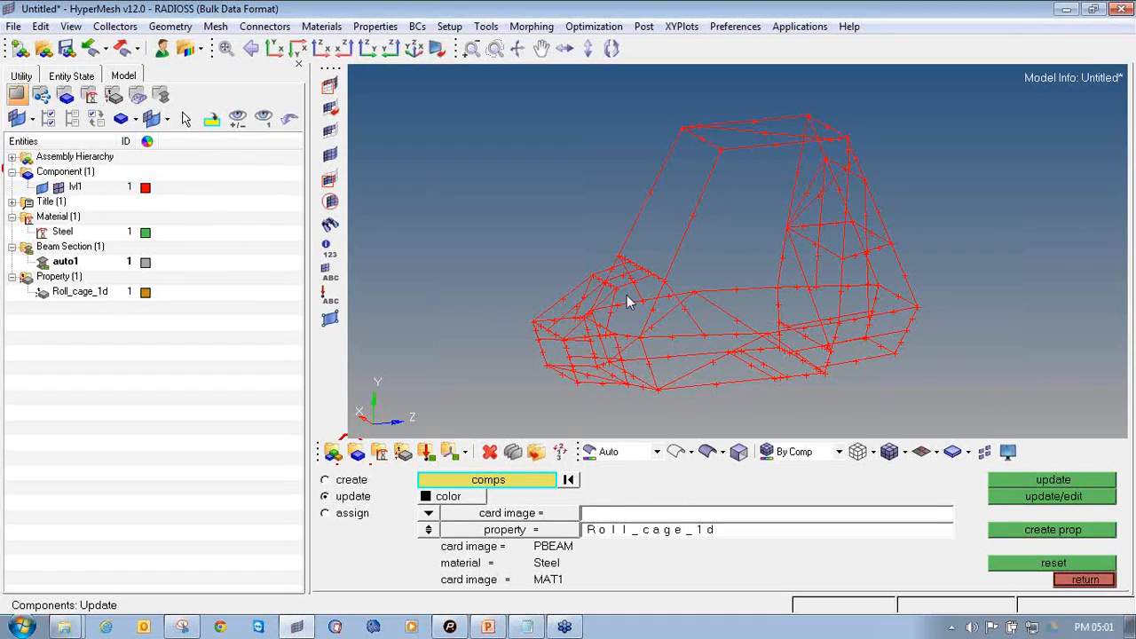
click(1083, 580)
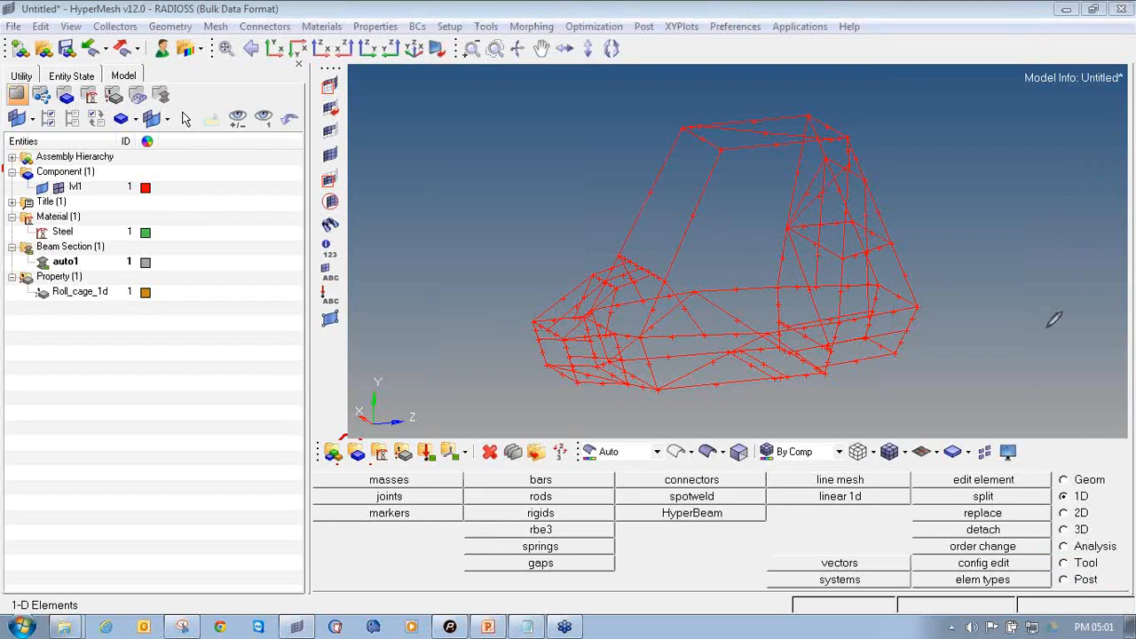
Start a 1D line mesh and select all lines of the roll cage for meshing
mouse_move(1074, 484)
mouse_down()
mouse_move(1055, 497)
mouse_move(1099, 499)
mouse_move(1060, 487)
mouse_up()
mouse_move(782, 469)
mouse_down()
mouse_move(770, 484)
mouse_move(889, 490)
mouse_move(878, 460)
mouse_up()
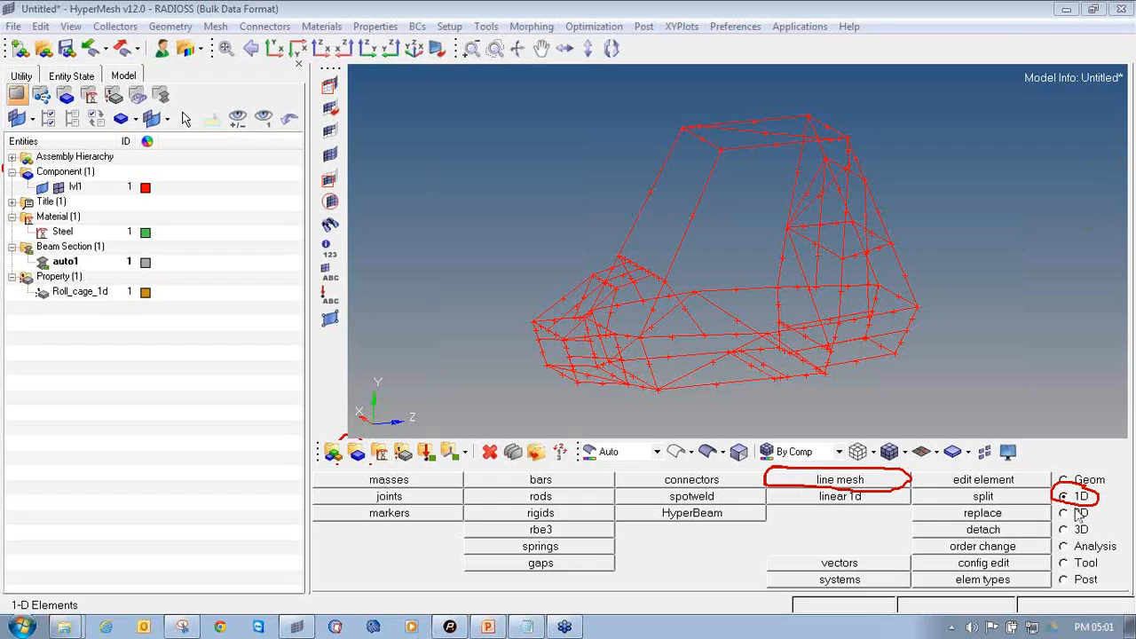
click(853, 480)
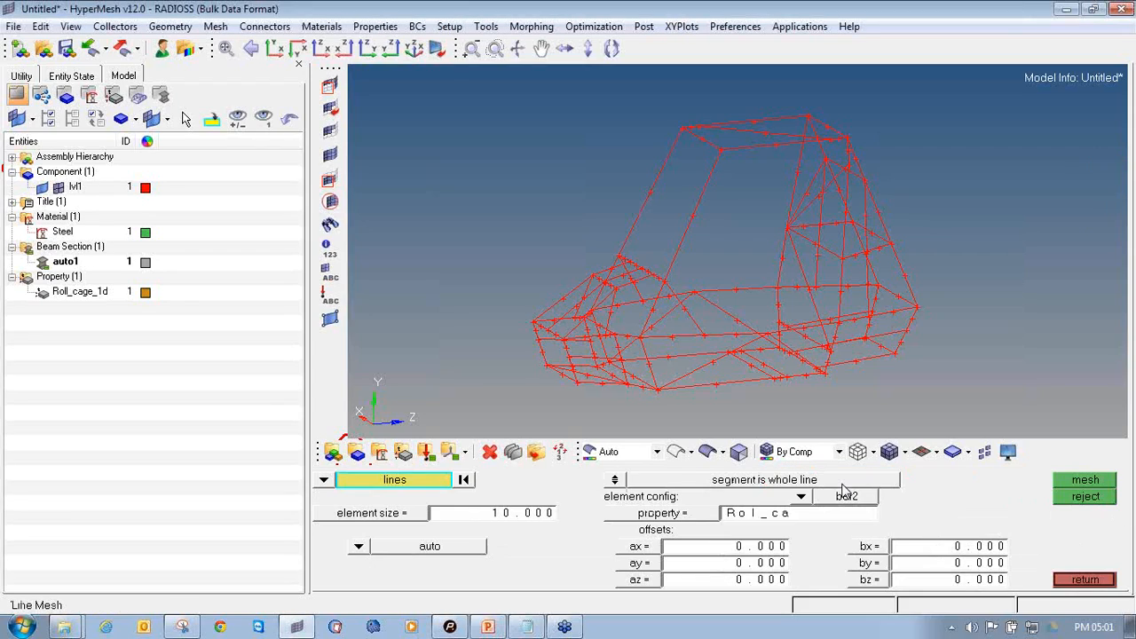
scroll(496, 284, down, 3)
drag(474, 171, 797, 396)
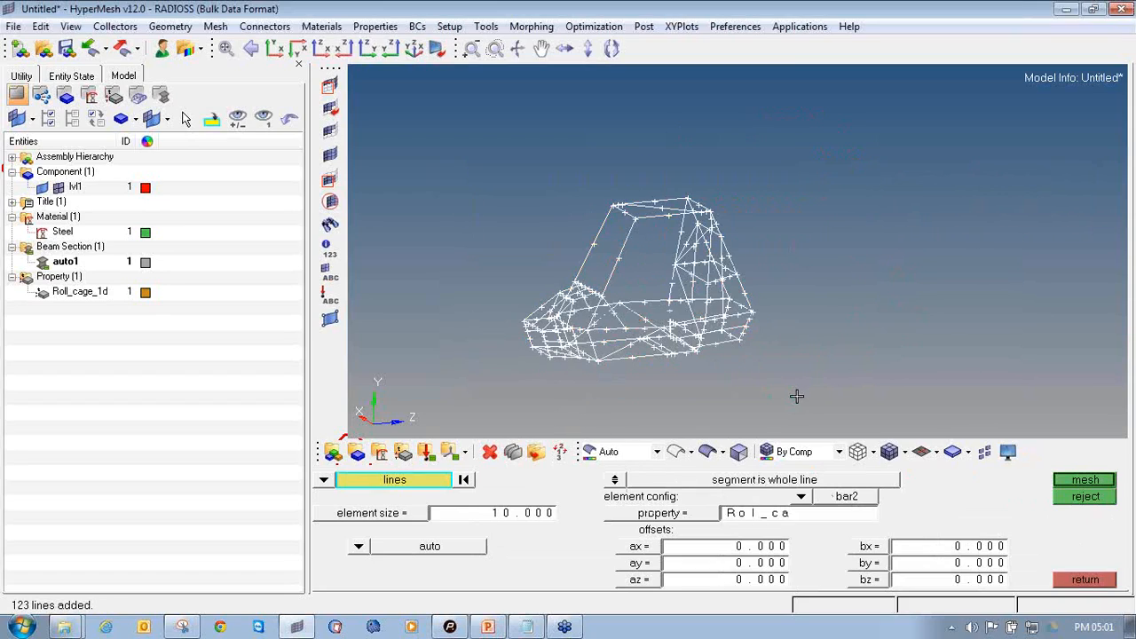
click(463, 480)
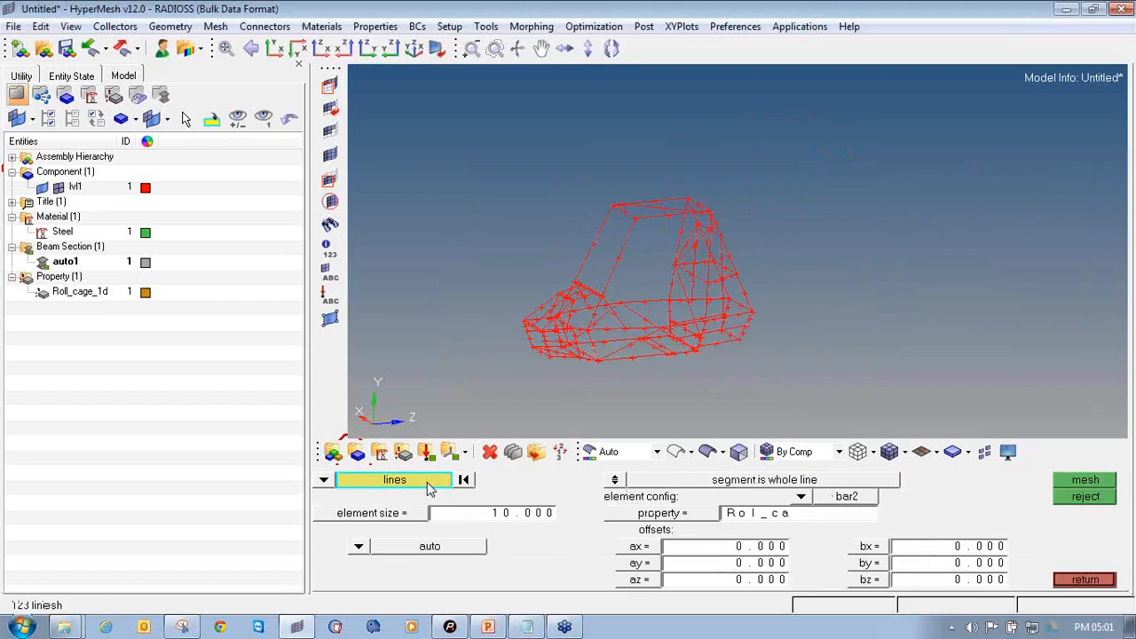
click(430, 483)
click(417, 530)
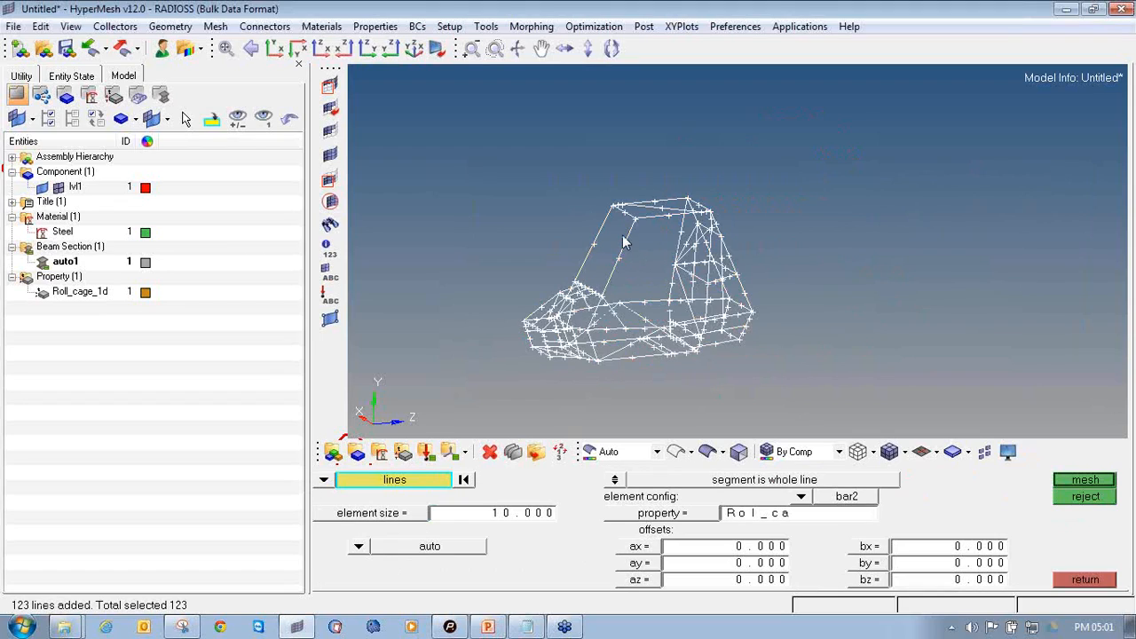
click(369, 483)
click(443, 528)
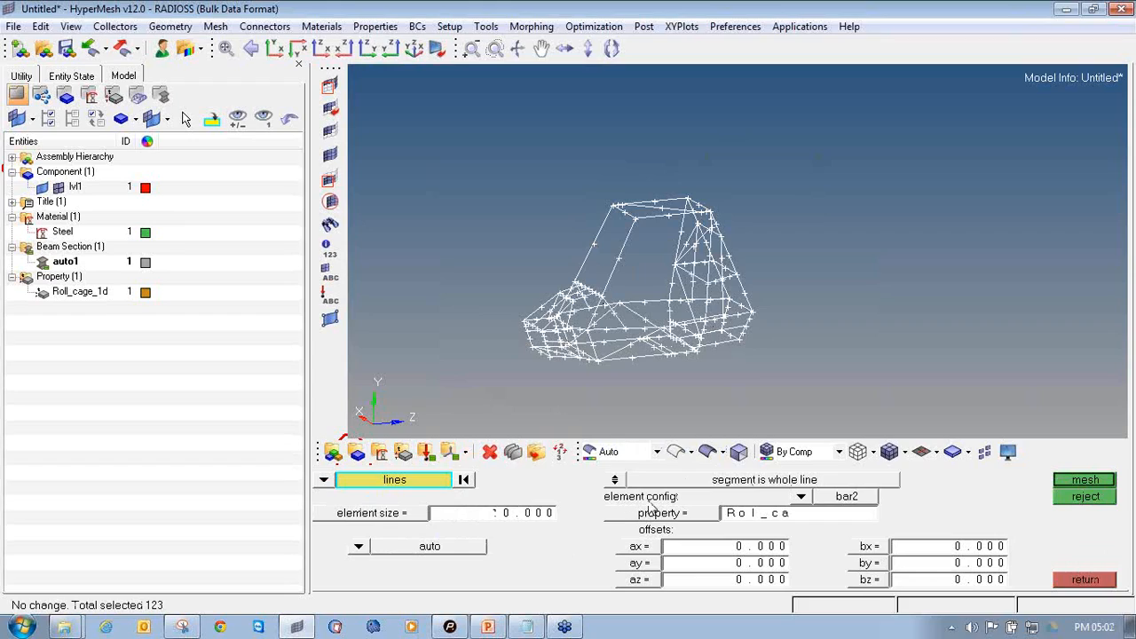
Mesh the selected lines with bar2 elements of size 10, using the roll cage property, and accept the element densities
click(803, 496)
click(823, 513)
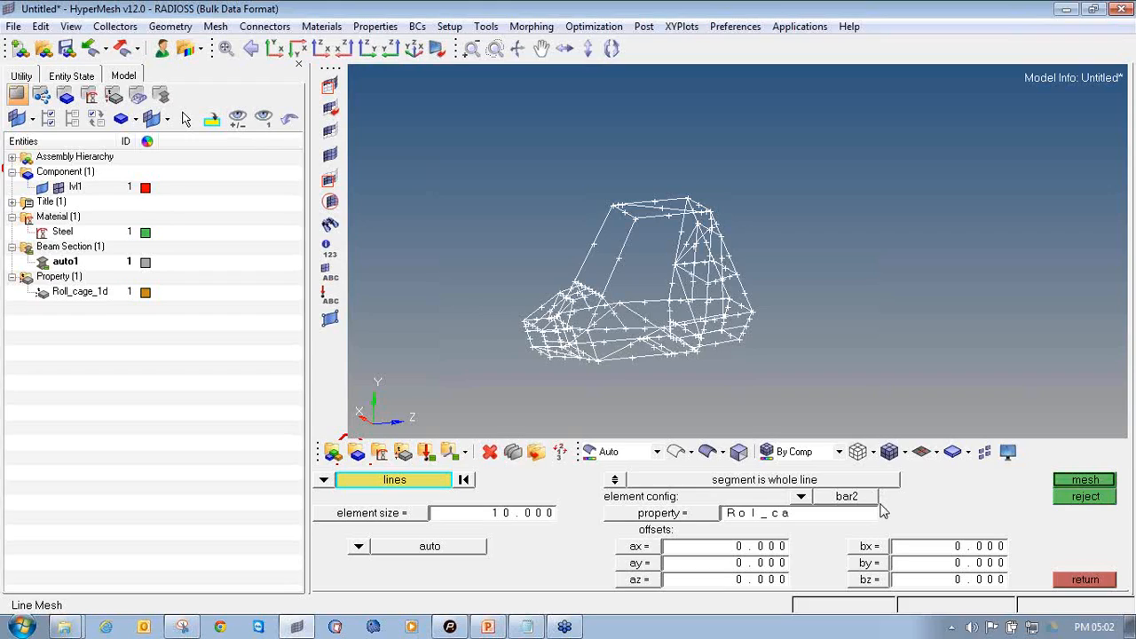
click(690, 520)
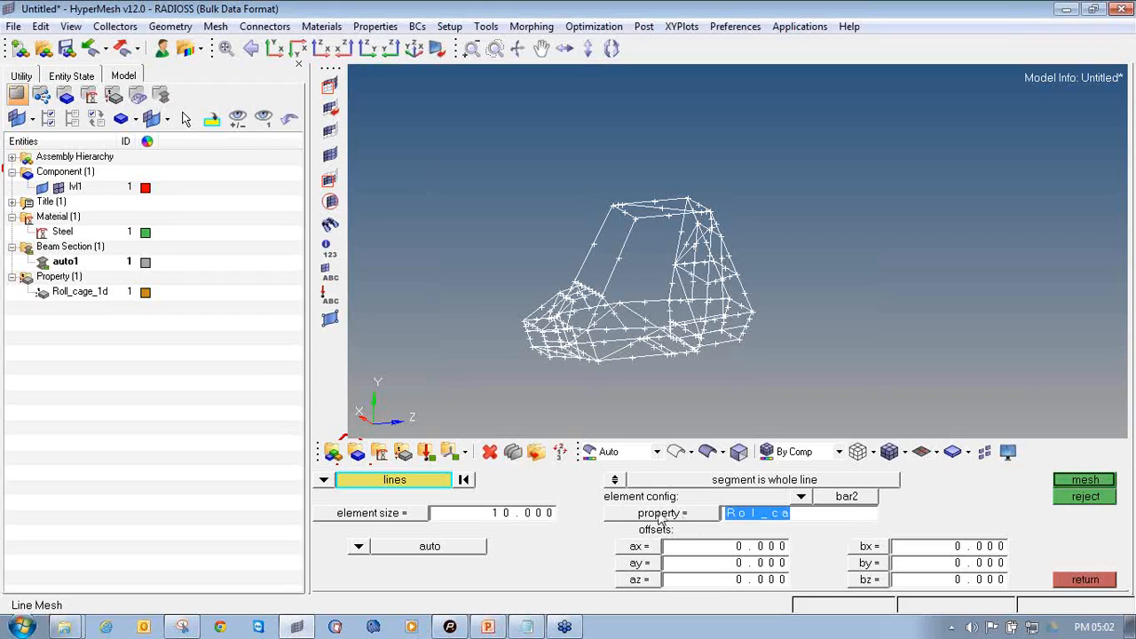
click(391, 487)
click(1075, 485)
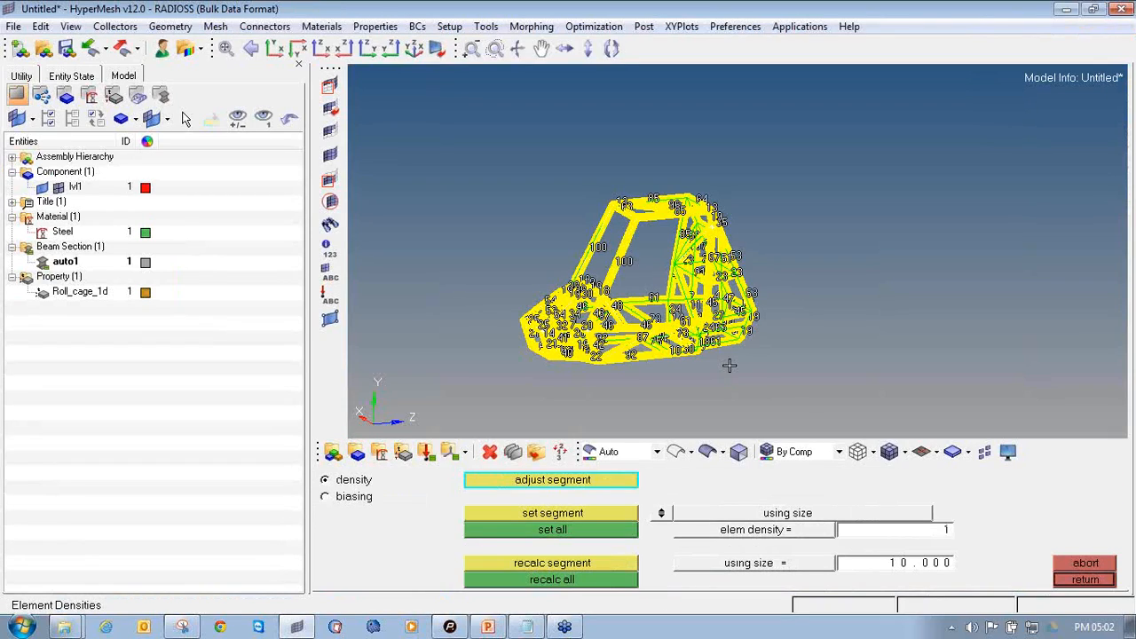
click(1088, 579)
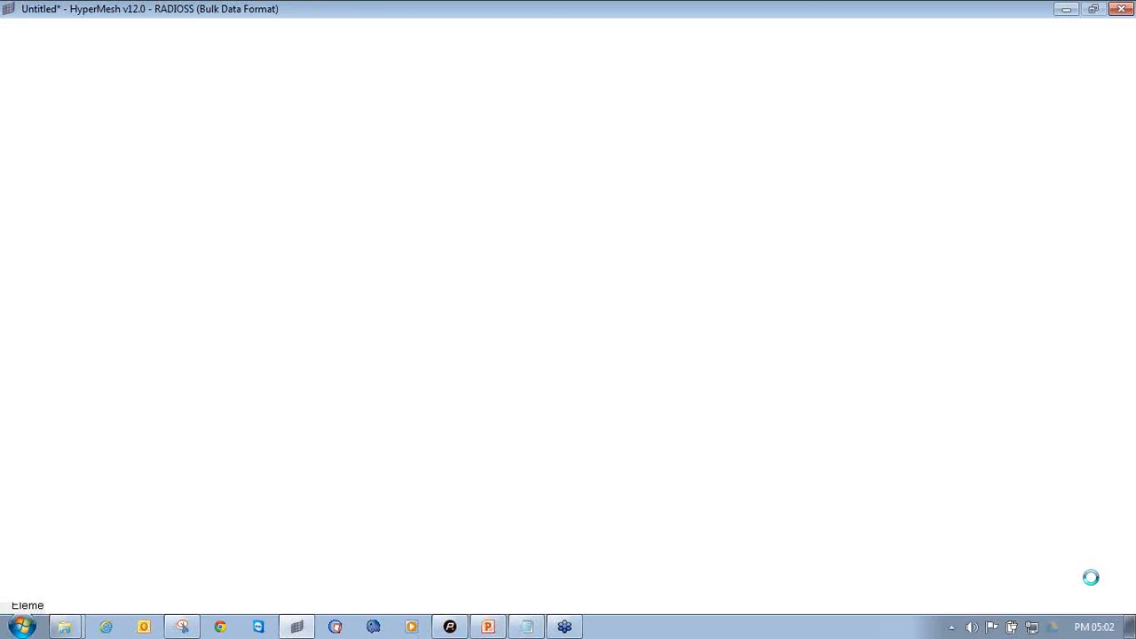
click(1123, 8)
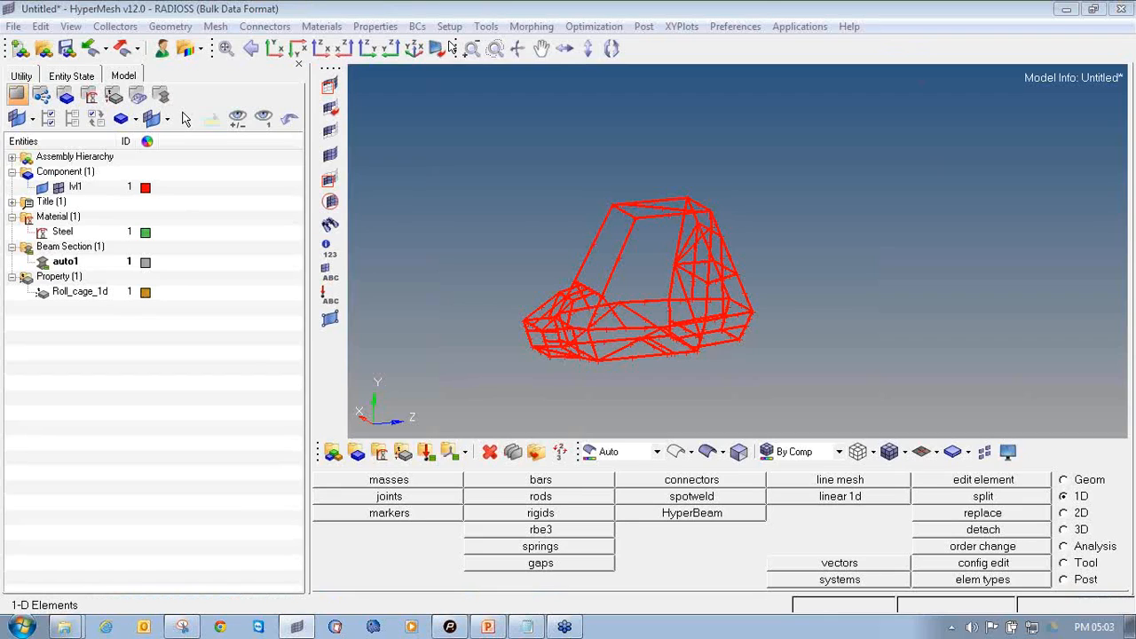
Hide the geometry of the lvl1 component, leaving only its bar elements displayed
ctrl+right_drag(508, 240, 582, 235)
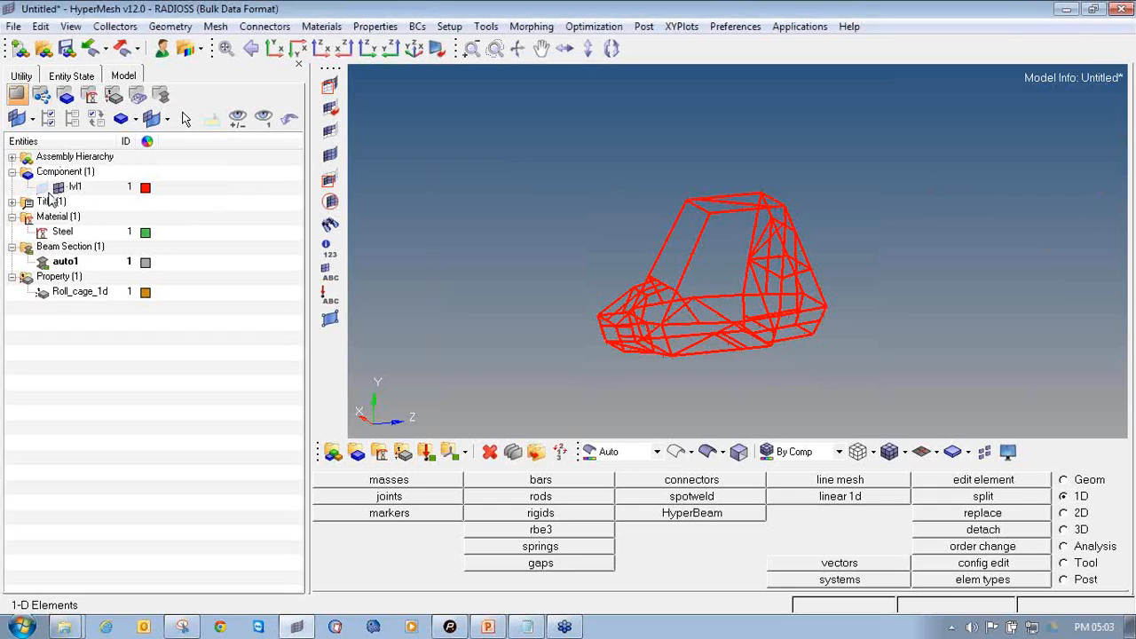
scroll(740, 236, up, 3)
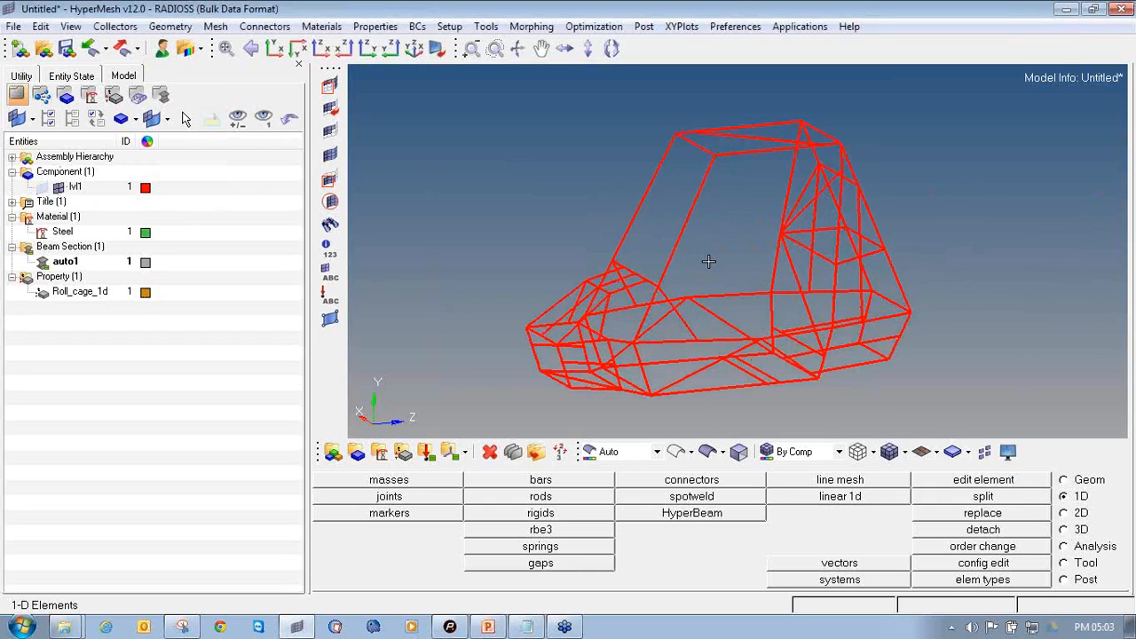
ctrl+drag(780, 286, 734, 248)
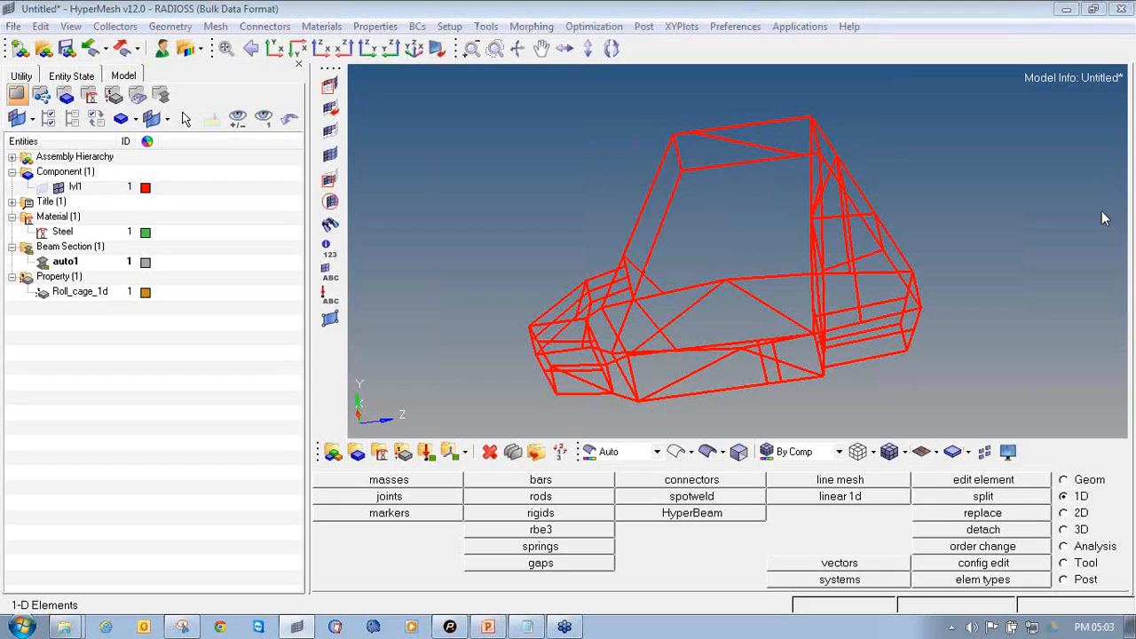
Switch the element display to 3D Element Representation and inspect the tubular members of the roll cage
mouse_move(926, 439)
mouse_down()
mouse_move(907, 464)
mouse_move(944, 447)
mouse_move(916, 438)
mouse_up()
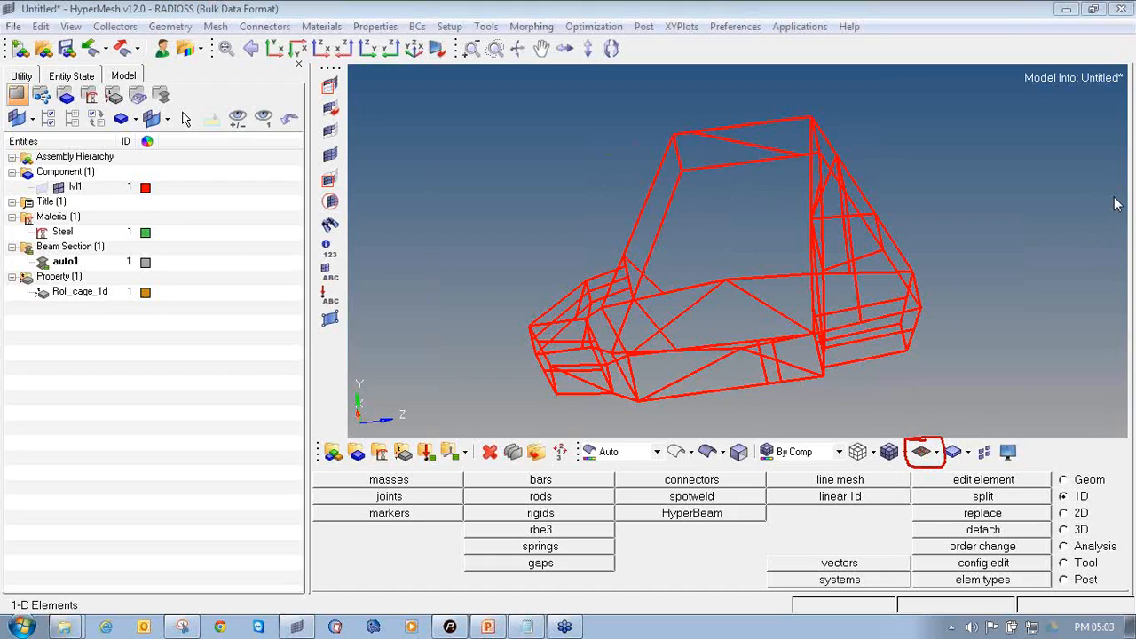
click(938, 455)
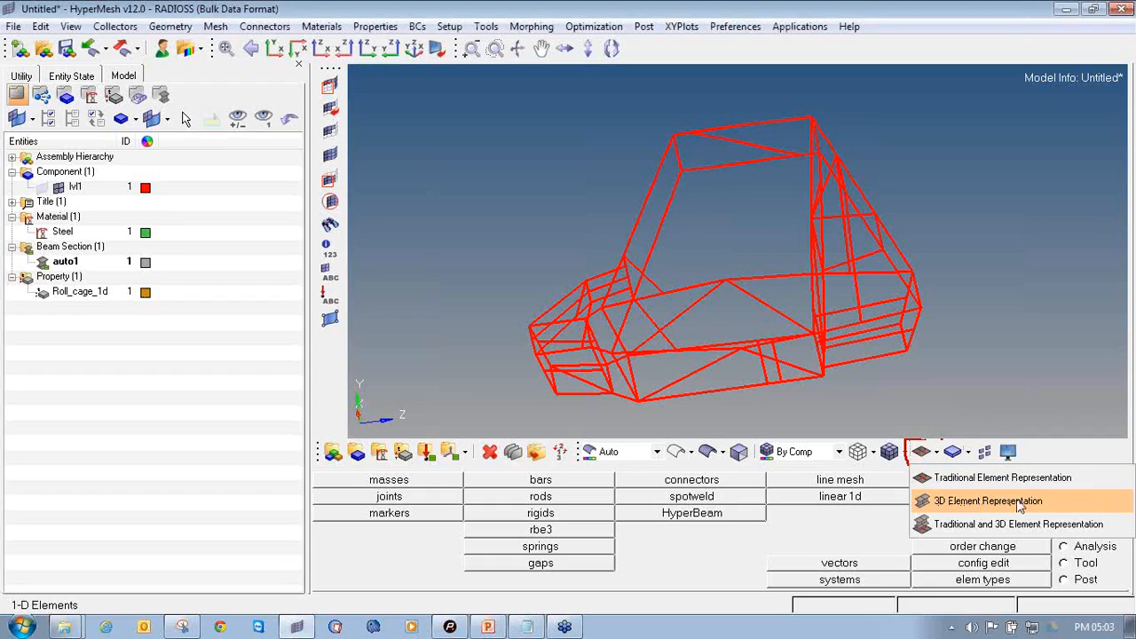
click(983, 503)
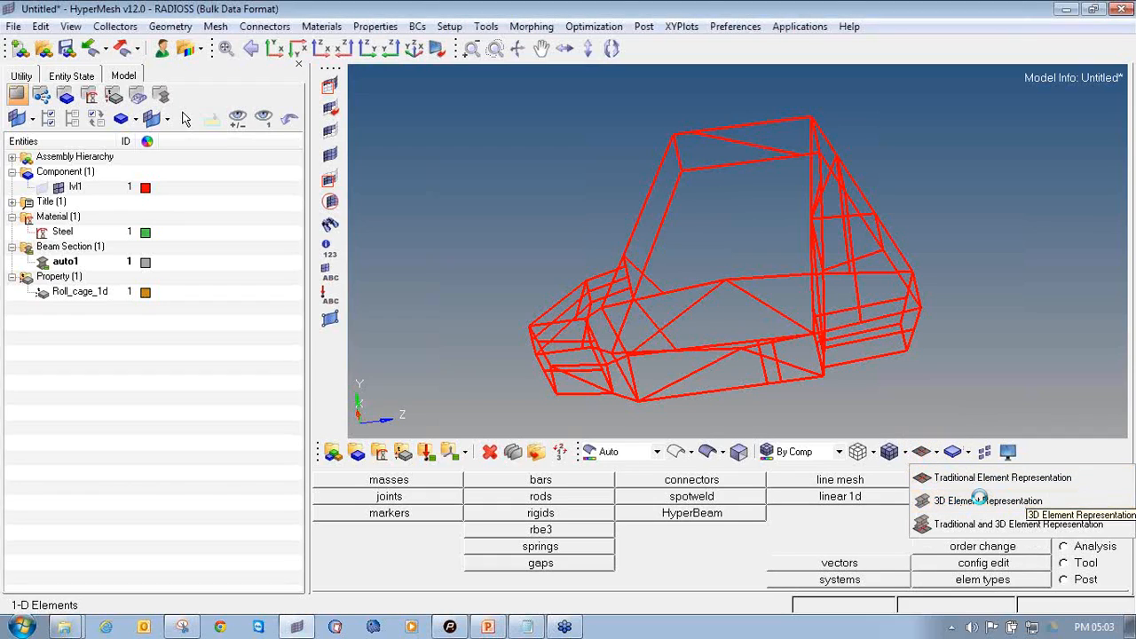
ctrl+drag(599, 207, 767, 299)
ctrl+scroll(647, 244, up, 6)
ctrl+scroll(744, 288, down, 7)
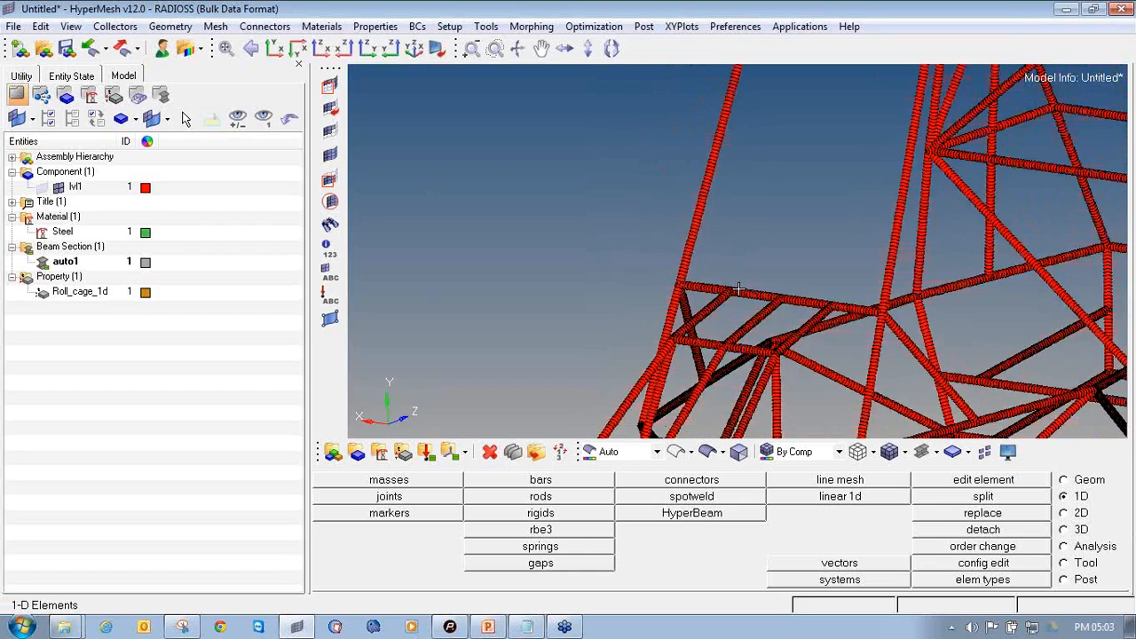
ctrl+drag(695, 289, 754, 254)
ctrl+scroll(751, 192, up, 3)
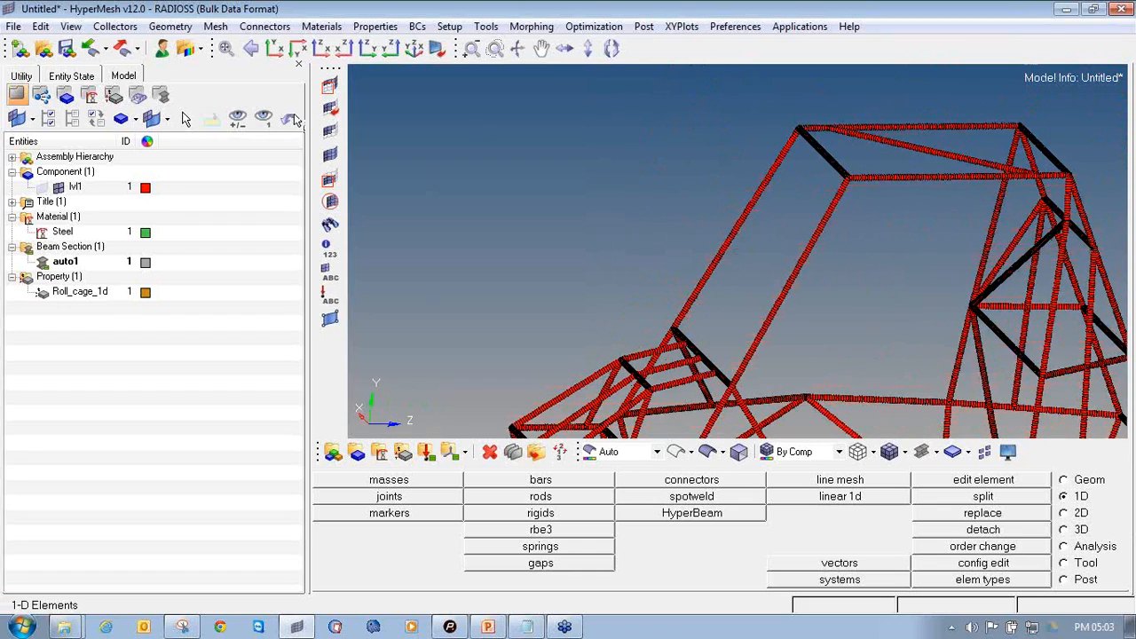
Mask a stretch of elements on the slanted front pillar, reverse the mask to isolate them, and inspect the tube's cross-section
click(329, 86)
shift+drag(656, 156, 788, 263)
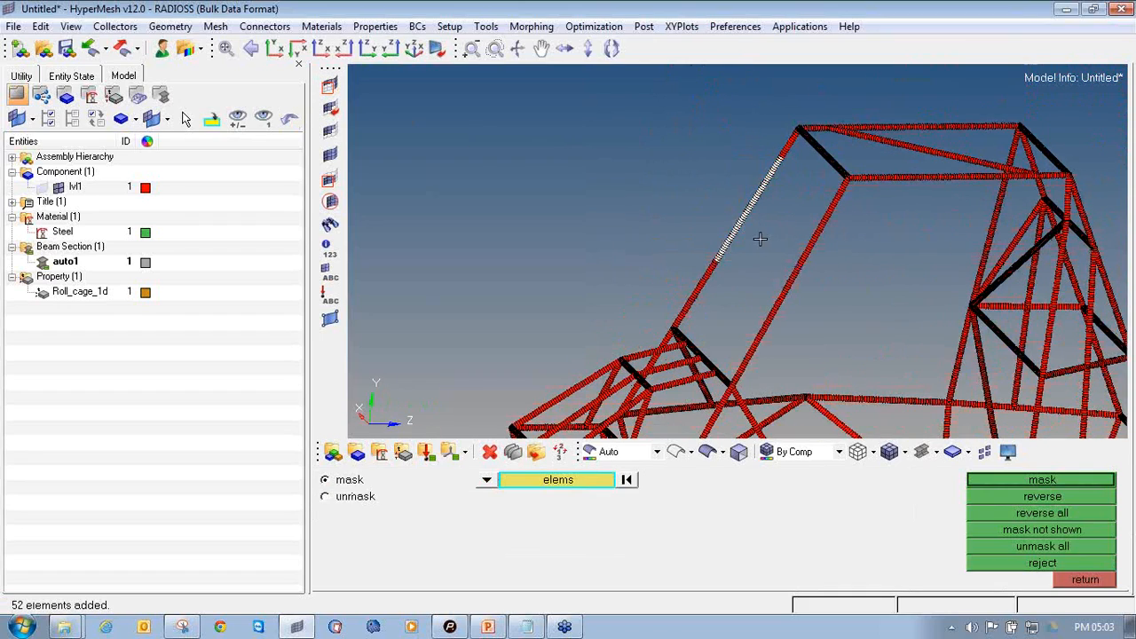
middle_click(728, 185)
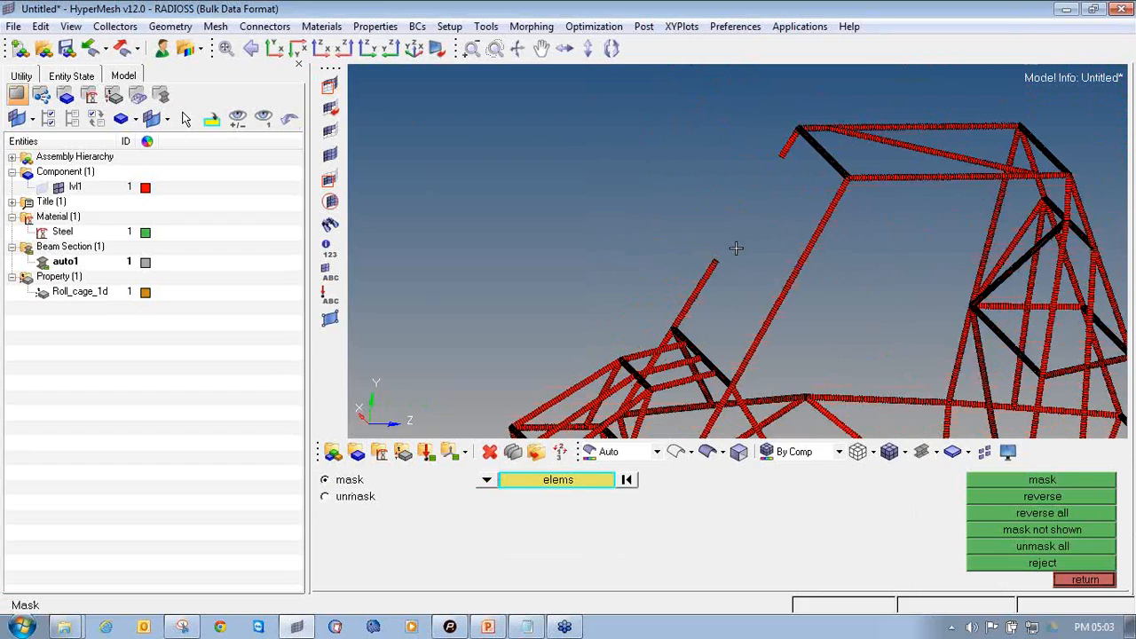
click(1043, 495)
ctrl+scroll(702, 253, up, 5)
ctrl+drag(702, 332, 793, 208)
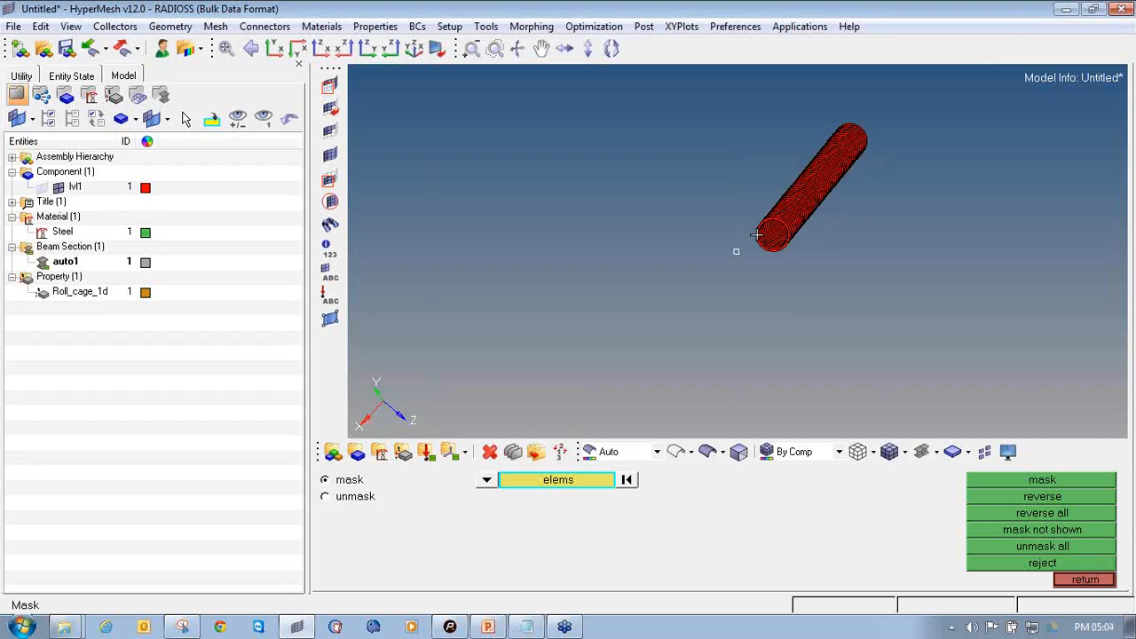
Examine the hollow end and wall of the isolated tube segment up close from several angles
ctrl+scroll(769, 233, up, 6)
ctrl+drag(900, 238, 854, 245)
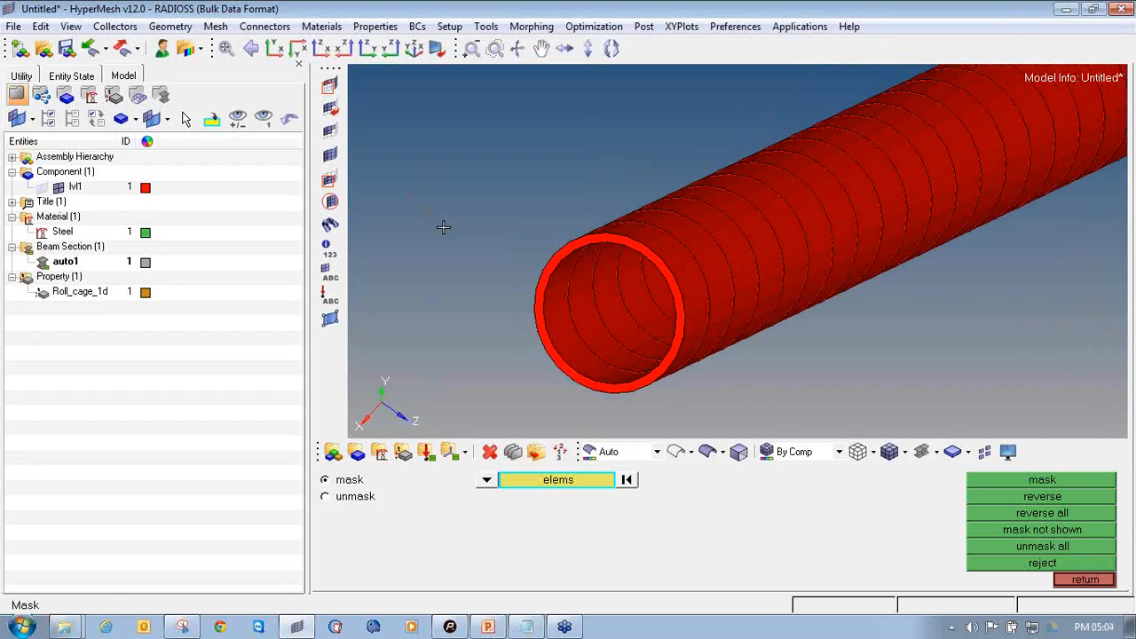
ctrl+scroll(615, 241, down, 5)
ctrl+scroll(616, 241, down, 2)
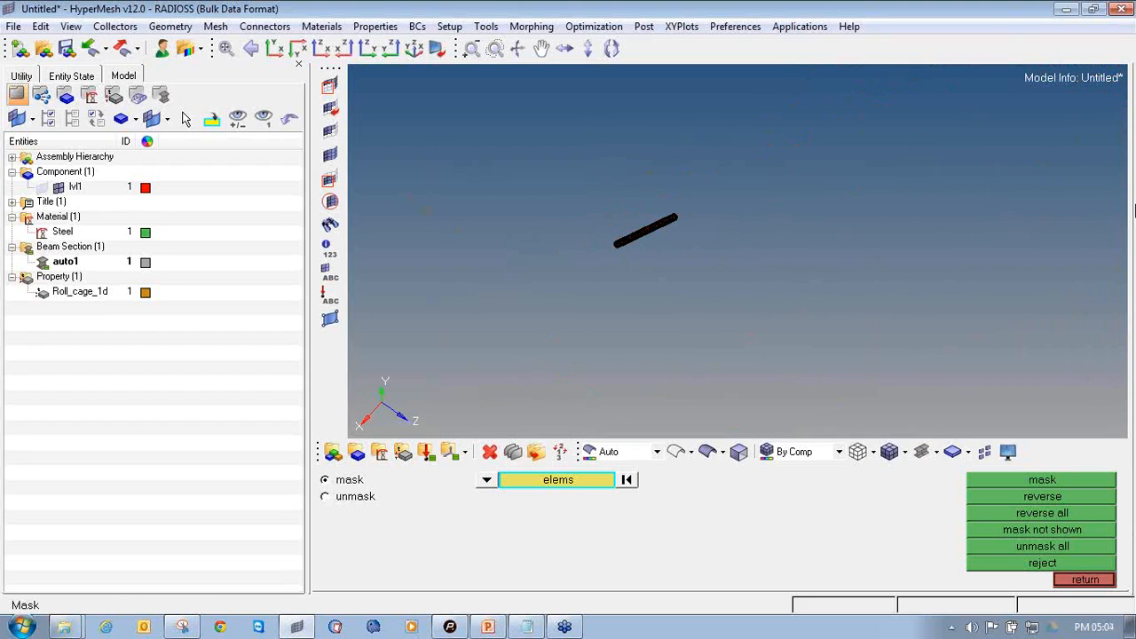
mouse_move(324, 73)
mouse_down()
mouse_move(336, 101)
mouse_move(330, 69)
mouse_move(474, 83)
mouse_up()
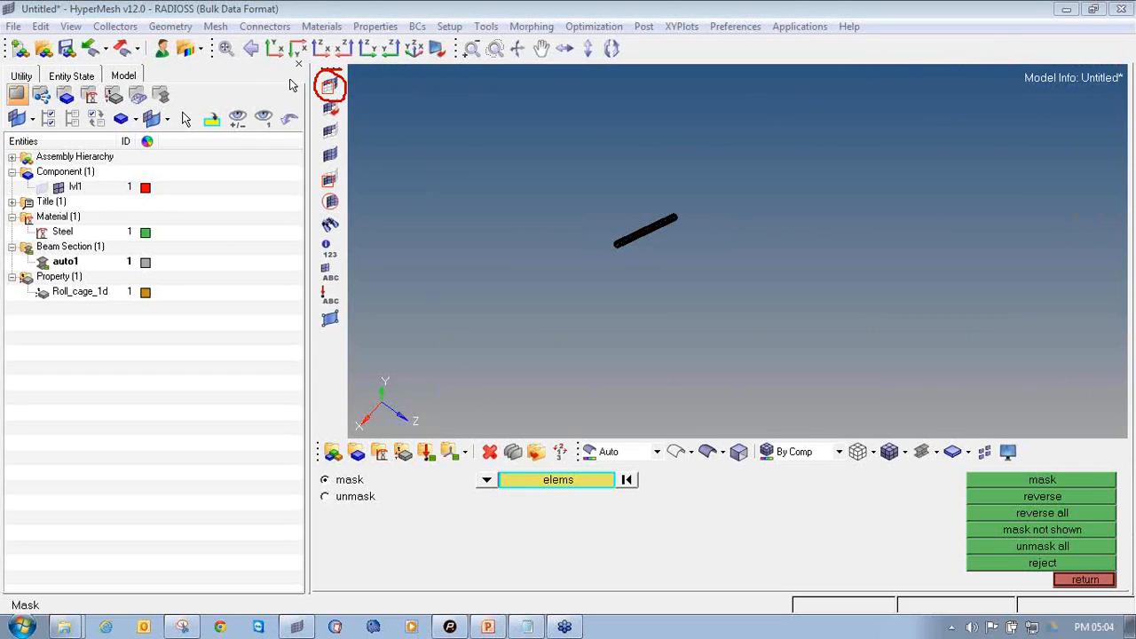
click(330, 86)
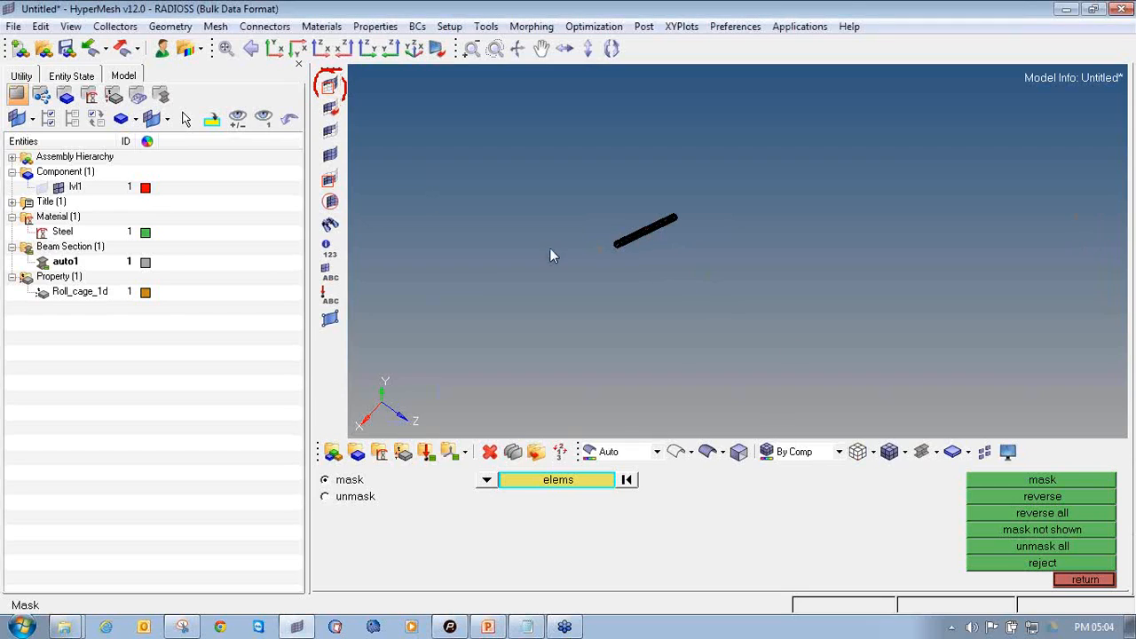
scroll(594, 249, up, 5)
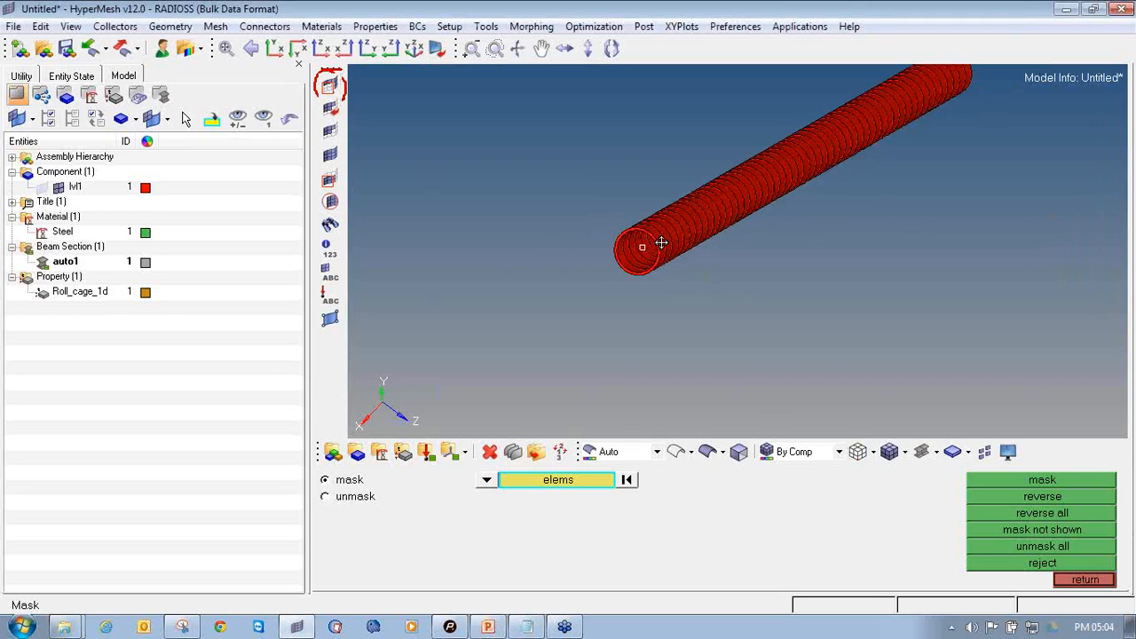
ctrl+scroll(639, 238, down, 3)
mouse_move(639, 238)
ctrl+mouse_down()
mouse_move(621, 243)
mouse_move(648, 274)
ctrl+mouse_up()
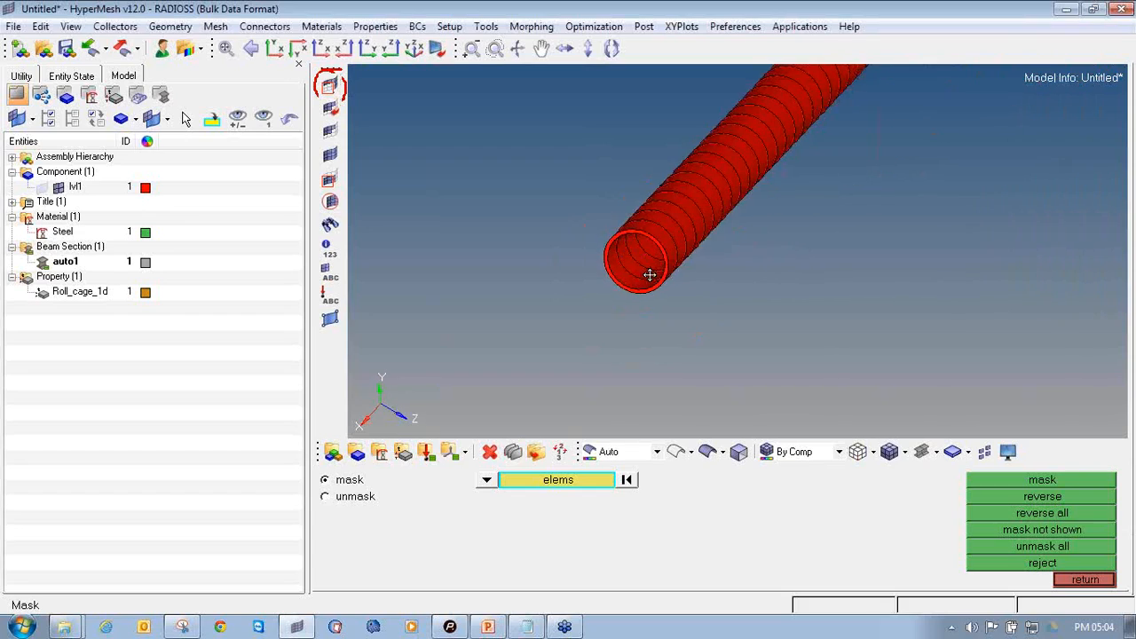
ctrl+right_drag(649, 274, 708, 324)
ctrl+scroll(695, 289, up, 2)
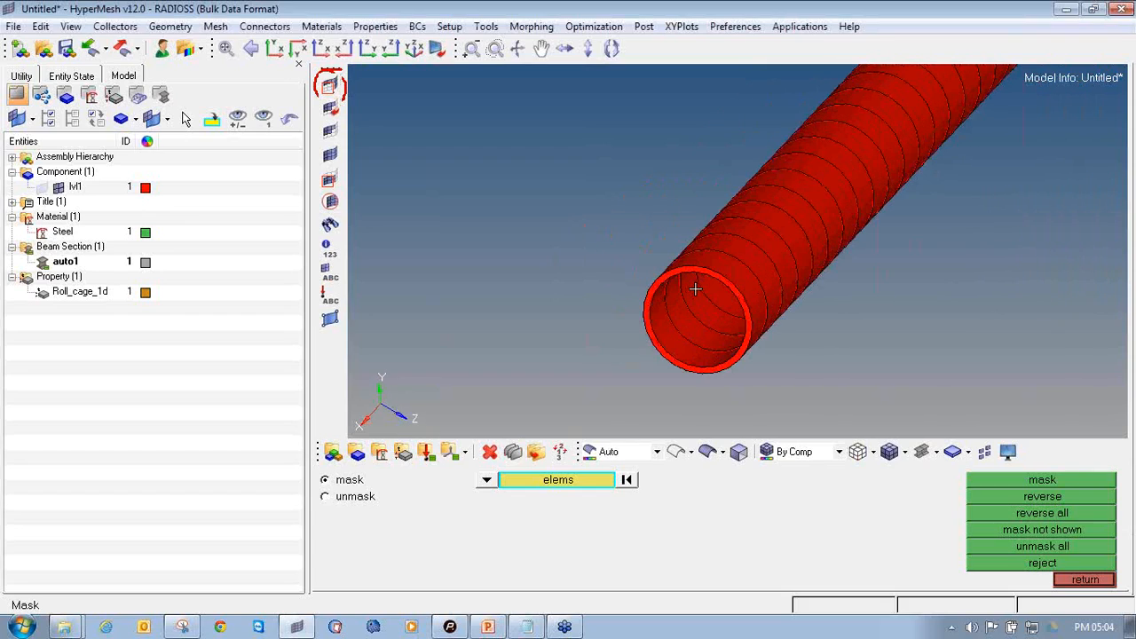
Alternate the isolated tube between Traditional and 3D Element Representation to compare both displays, ending on the 3D one
click(935, 452)
click(935, 474)
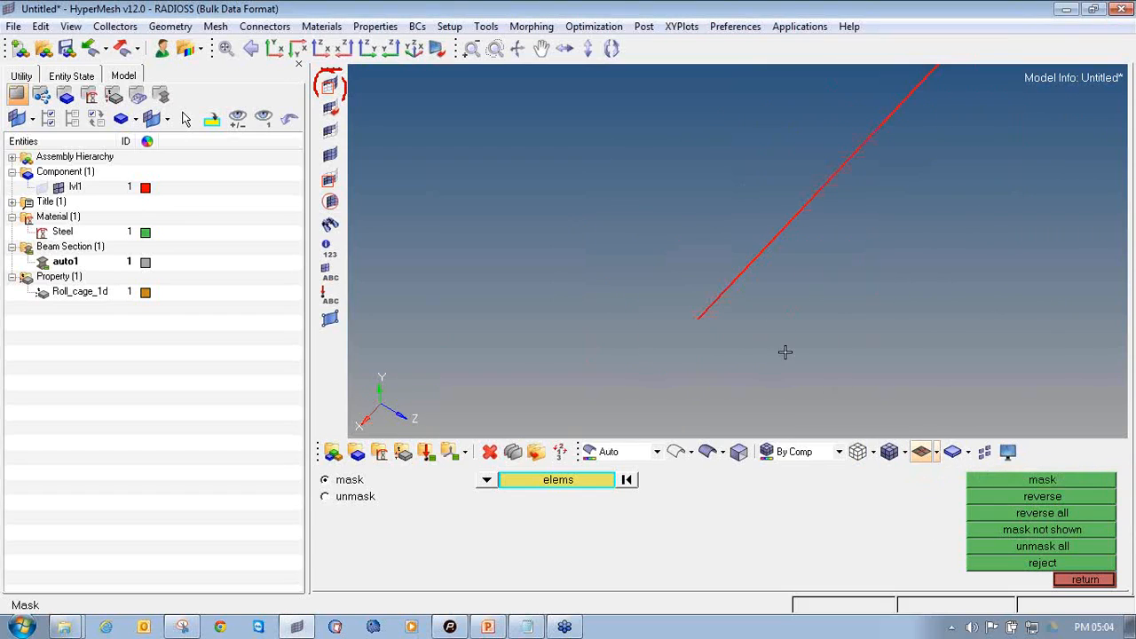
click(936, 452)
click(923, 500)
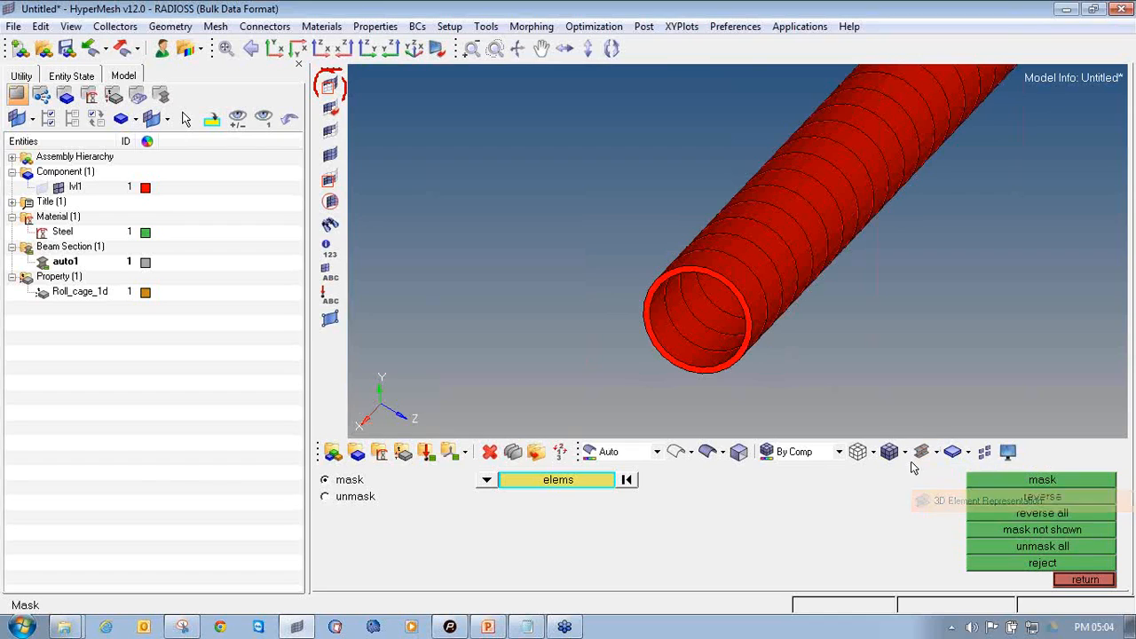
click(936, 452)
click(937, 474)
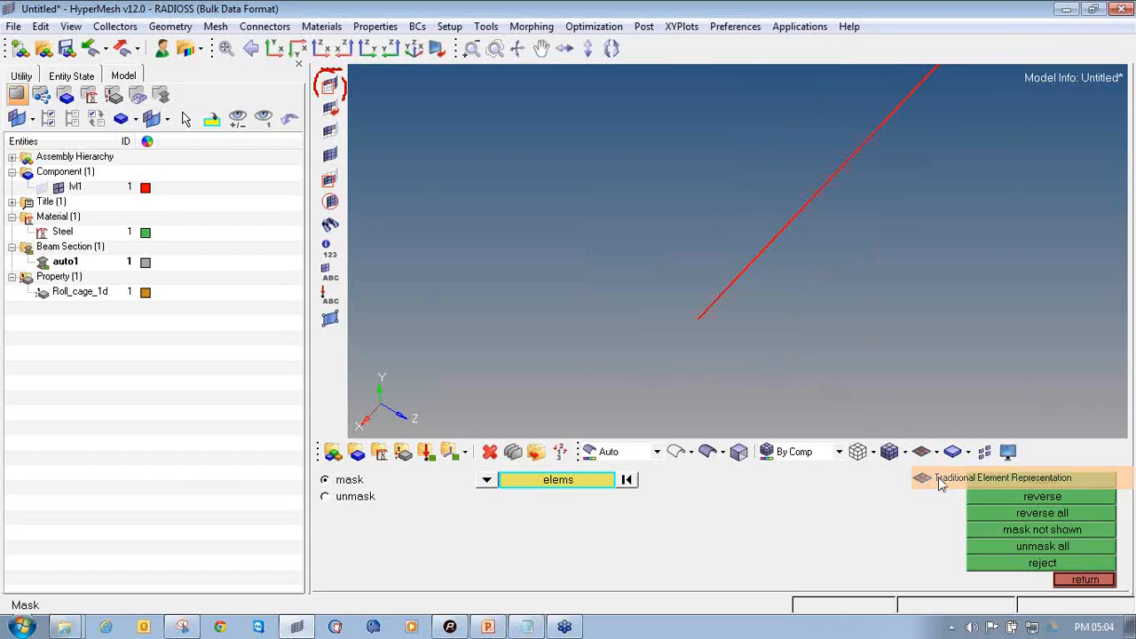
click(936, 453)
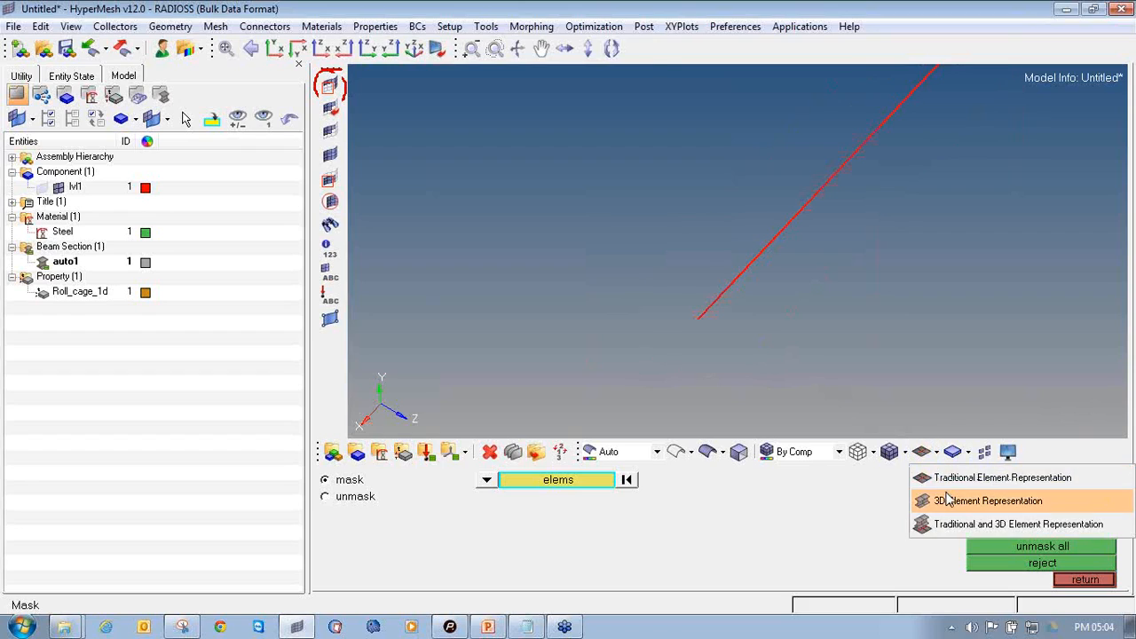
click(932, 499)
ctrl+scroll(860, 367, down, 6)
ctrl+scroll(853, 366, up, 5)
ctrl+scroll(842, 364, down, 7)
ctrl+right_drag(841, 365, 767, 257)
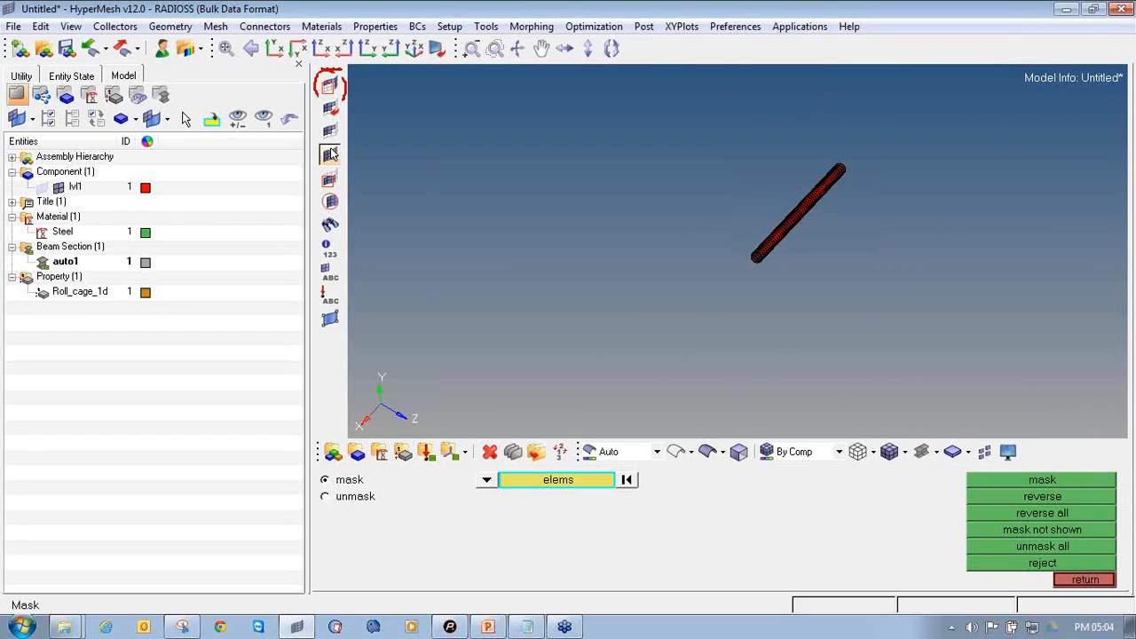
Unmask all elements of the roll cage and set the display to Traditional Element Representation
click(330, 153)
ctrl+scroll(619, 262, down, 6)
ctrl+drag(735, 340, 718, 289)
click(936, 451)
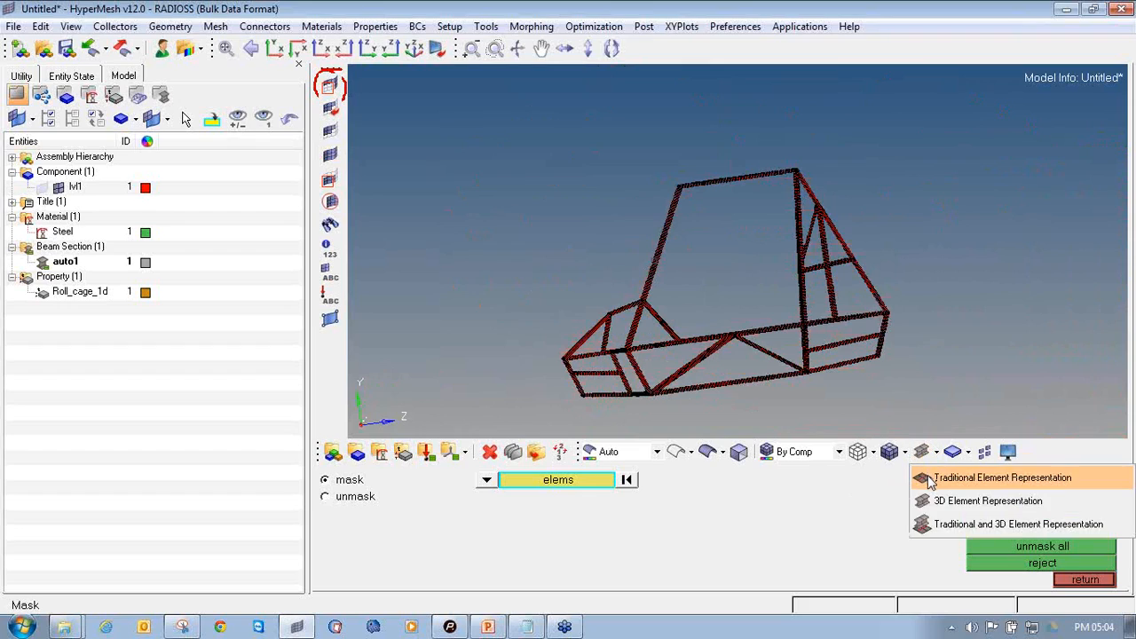
click(941, 472)
ctrl+drag(722, 257, 747, 280)
ctrl+scroll(647, 270, up, 3)
ctrl+right_drag(648, 270, 699, 275)
ctrl+scroll(698, 275, down, 2)
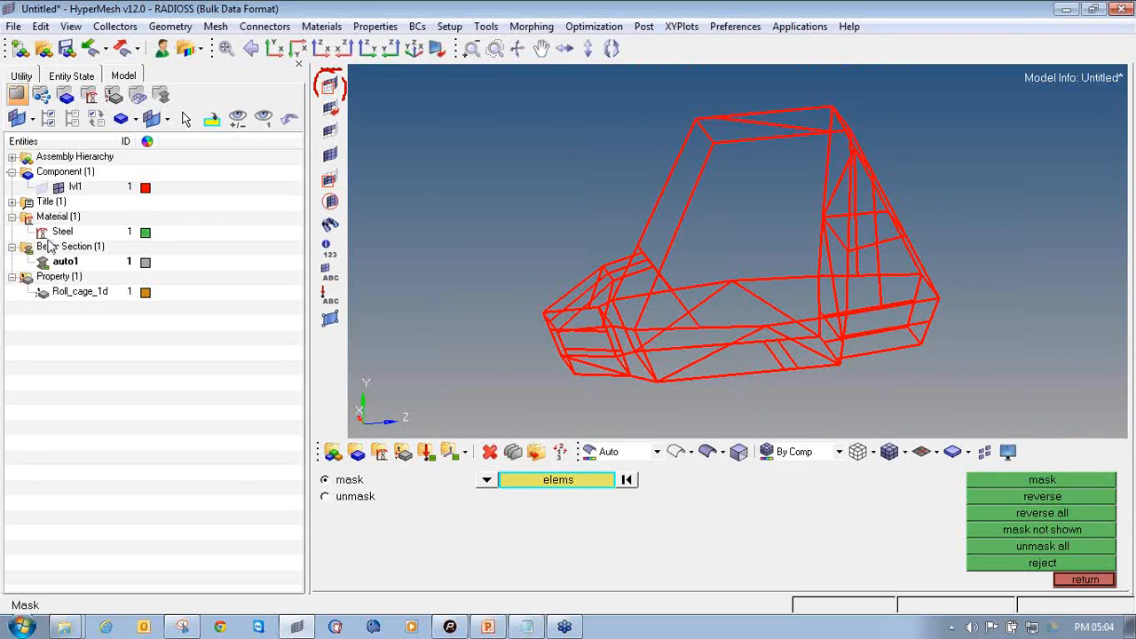
Switch to the PowerPoint presentation and review the Load Collector line and the slide showing the roll cage's forces and constraints
click(489, 626)
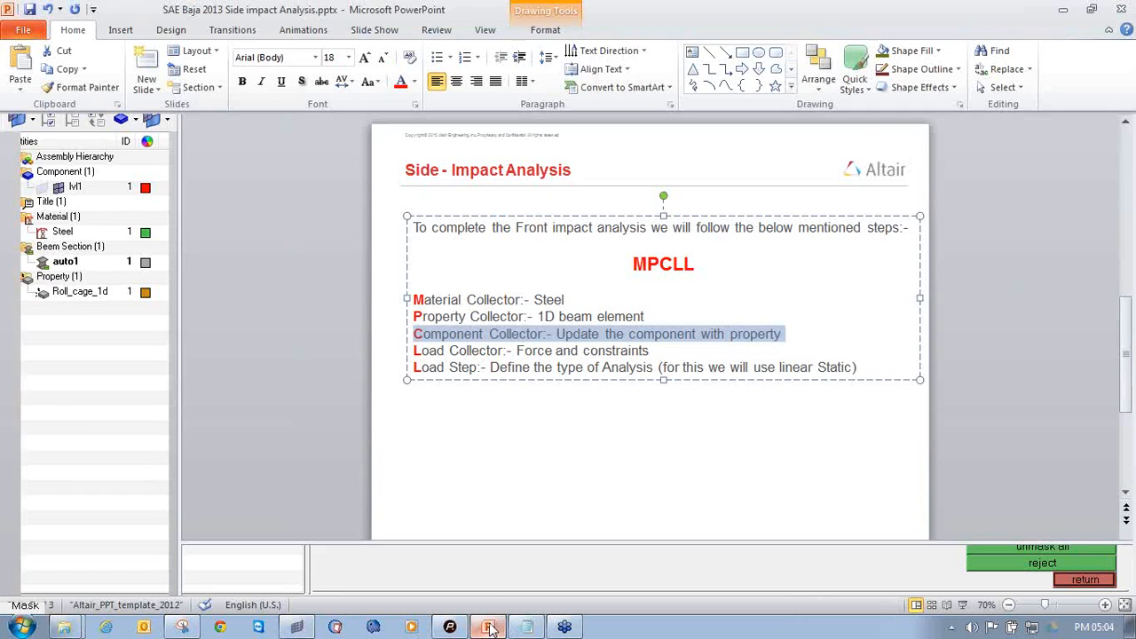
click(425, 351)
drag(414, 350, 625, 354)
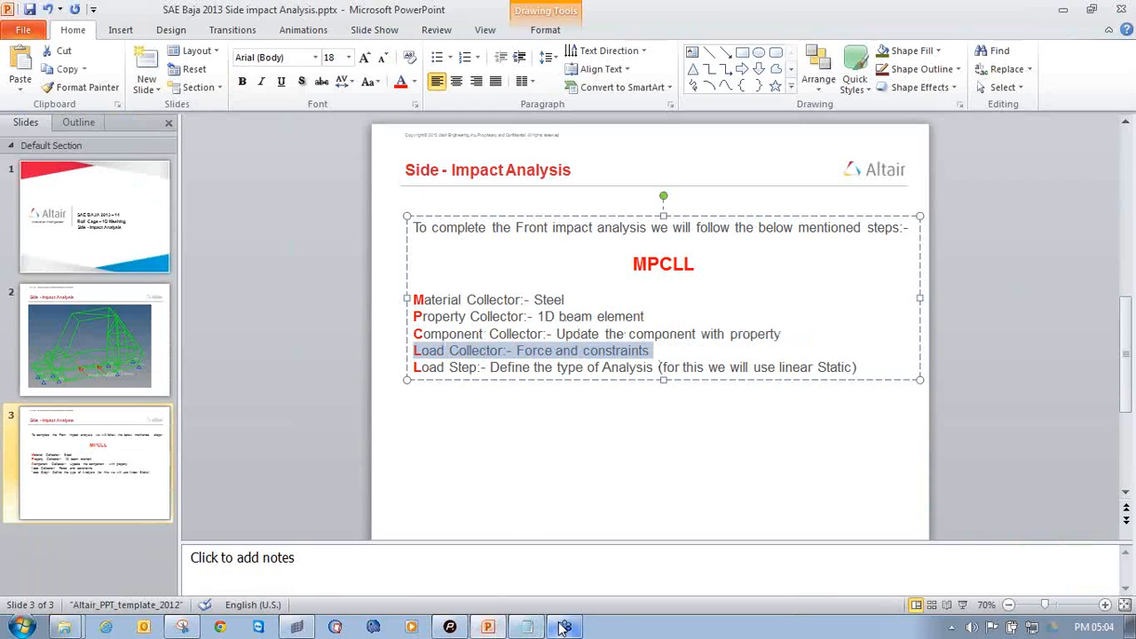
mouse_move(562, 628)
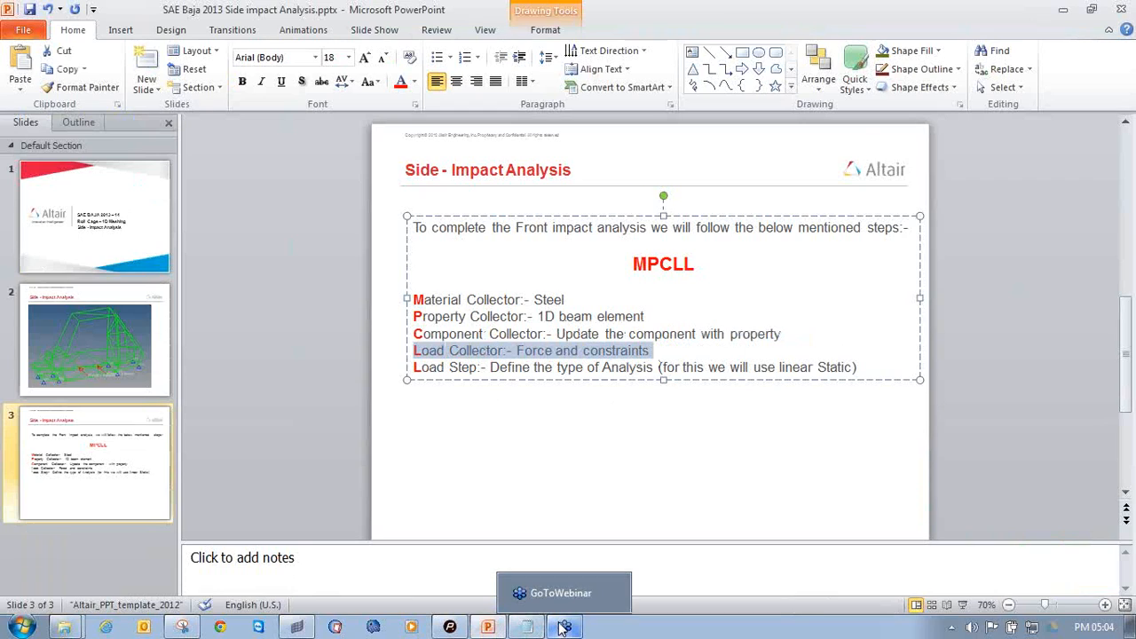
click(137, 381)
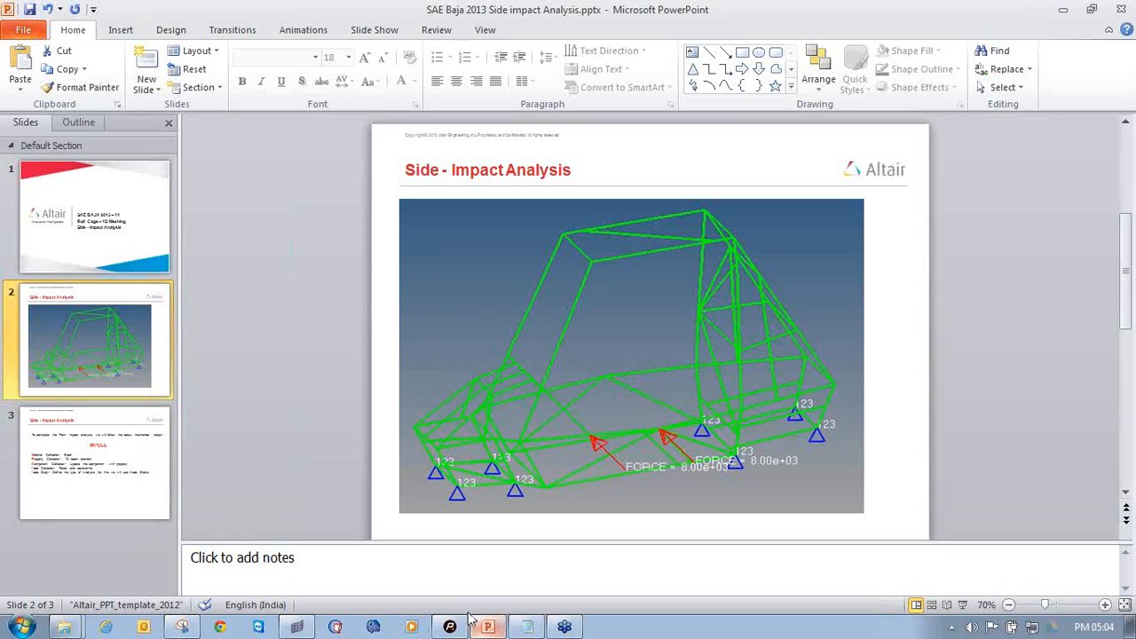
click(115, 471)
click(582, 350)
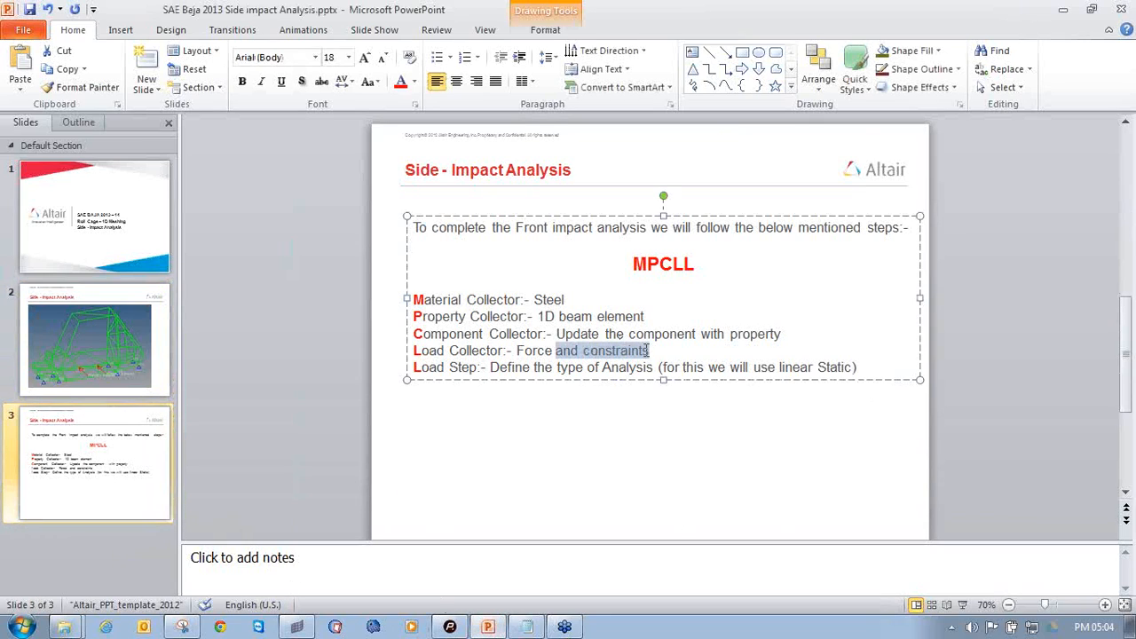
click(96, 344)
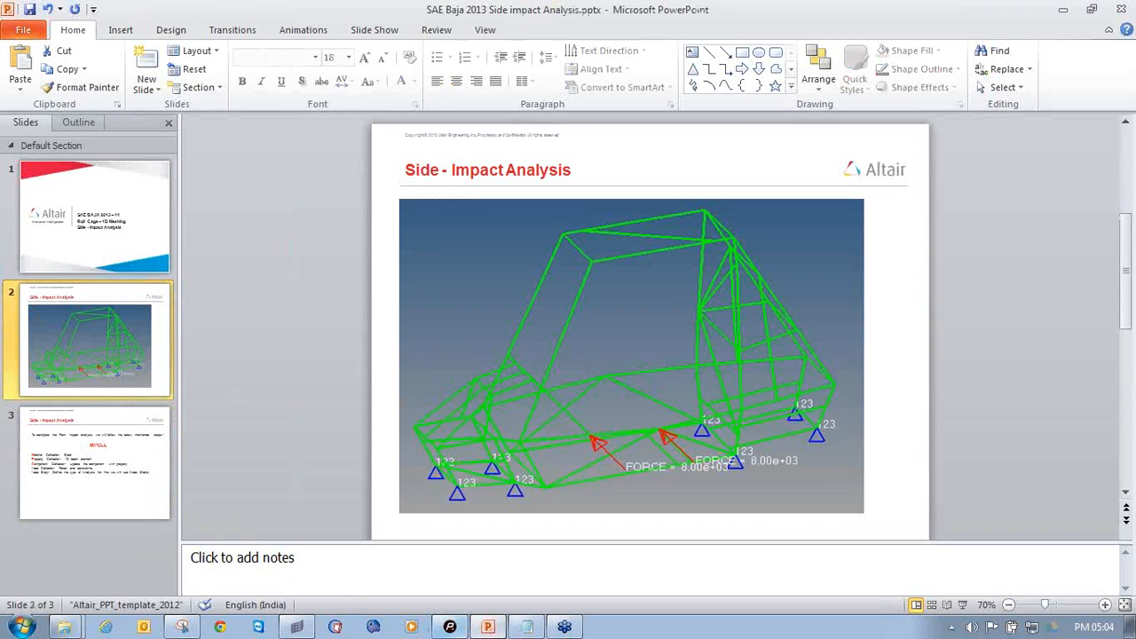
Switch back to HyperMesh and create a blue load collector named Force with no card image
click(297, 626)
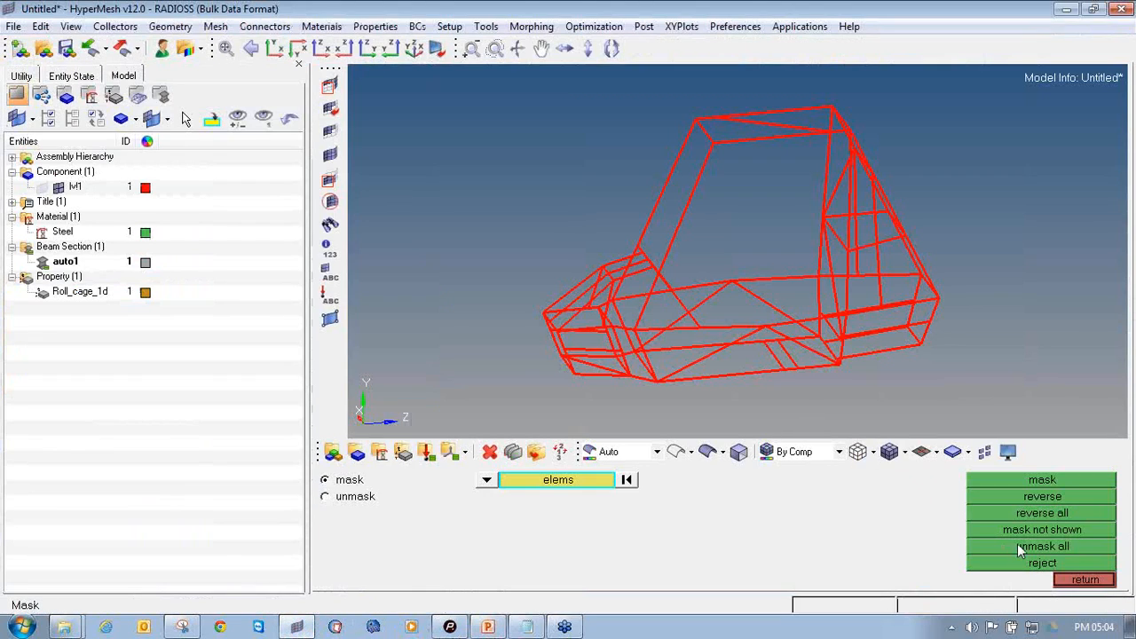
click(1067, 581)
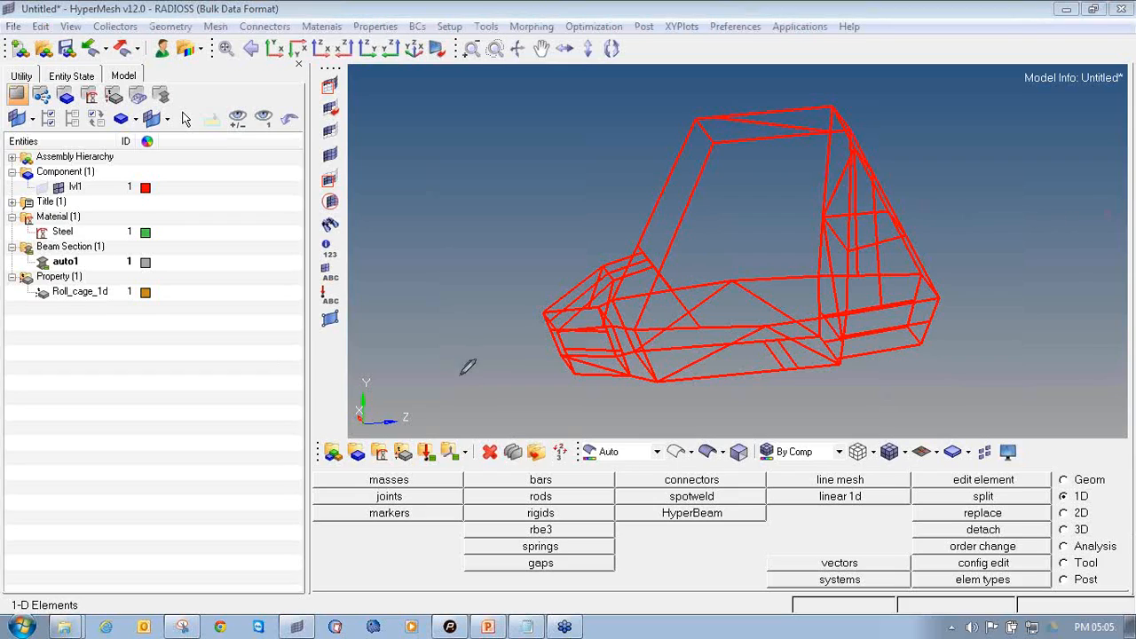
mouse_move(428, 435)
mouse_down()
mouse_move(395, 441)
mouse_move(439, 463)
mouse_move(448, 428)
mouse_move(416, 440)
mouse_move(410, 466)
mouse_up()
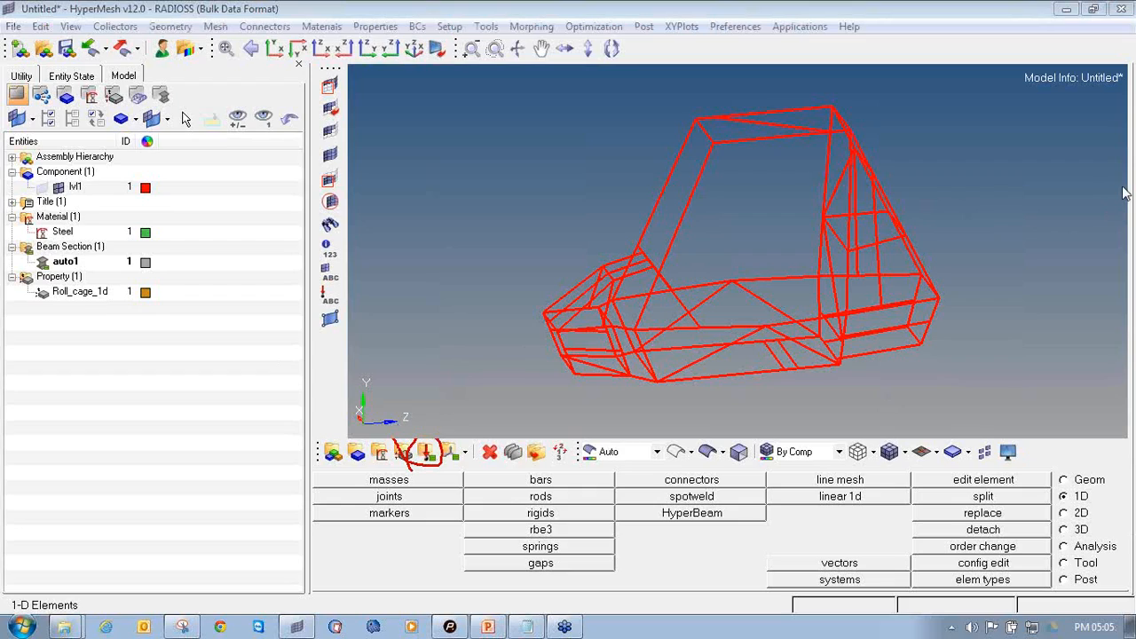
click(427, 451)
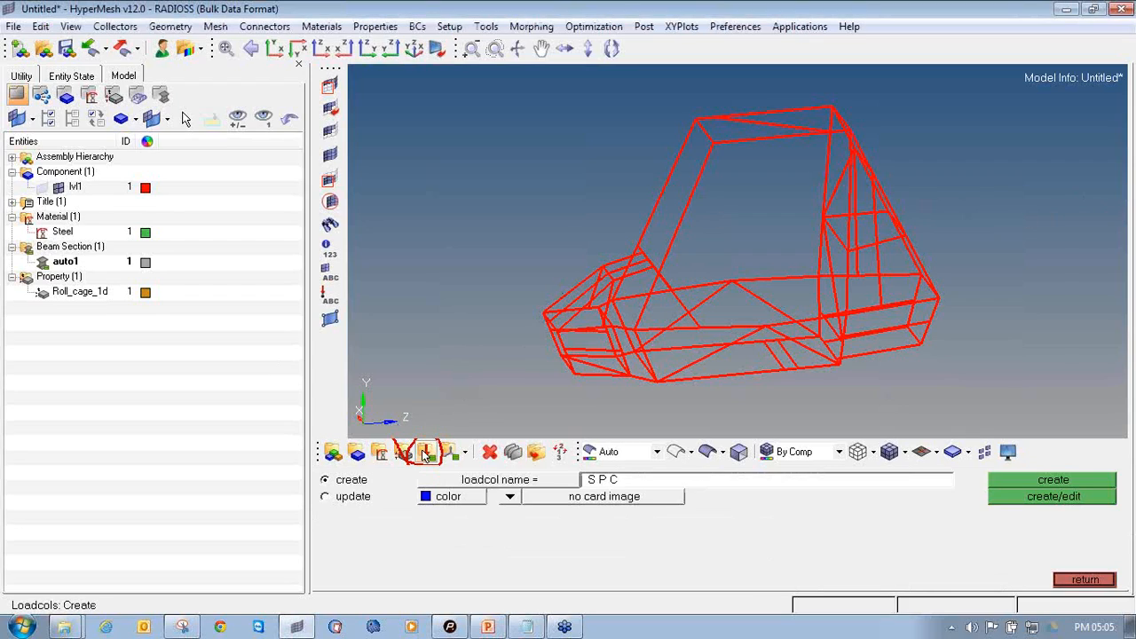
click(624, 485)
text(Force)
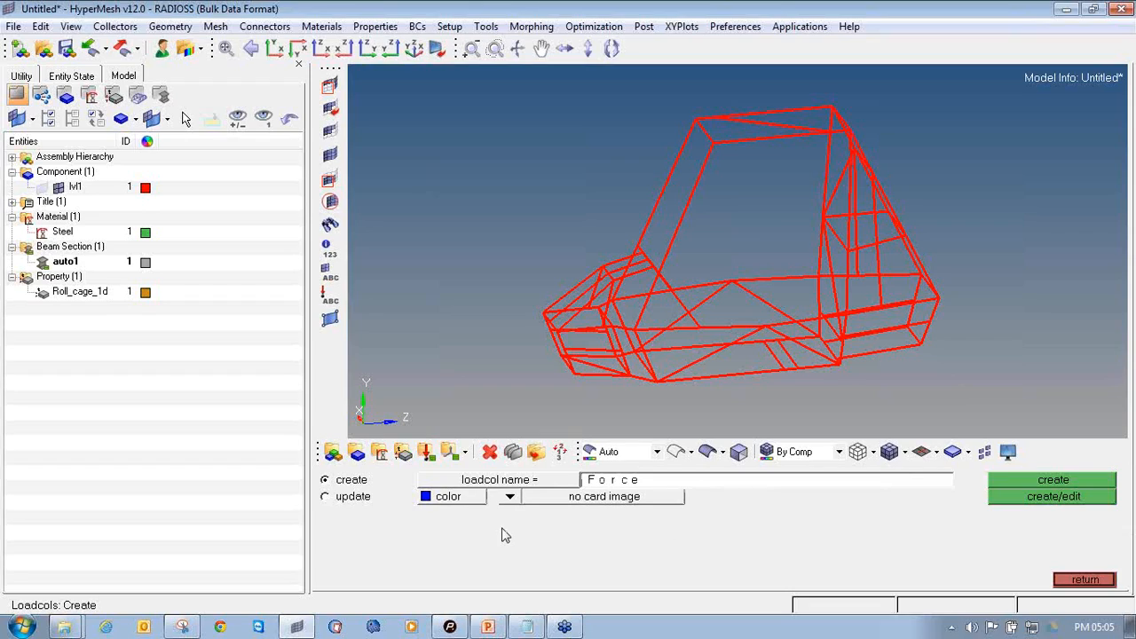
click(449, 496)
click(452, 479)
click(1079, 493)
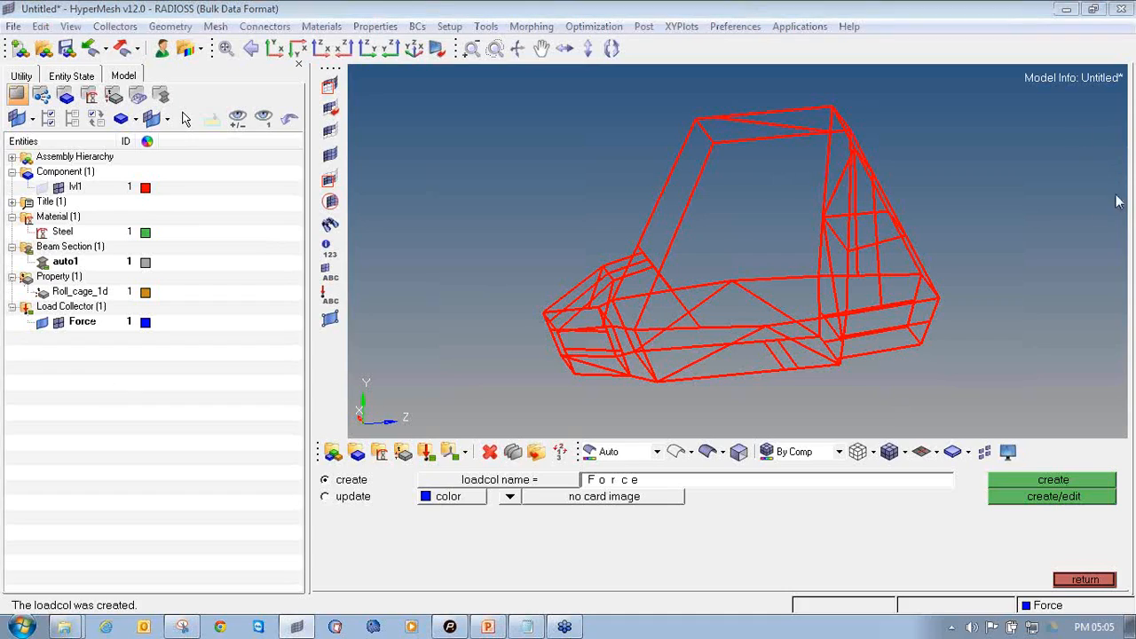
drag(1, 339, 222, 355)
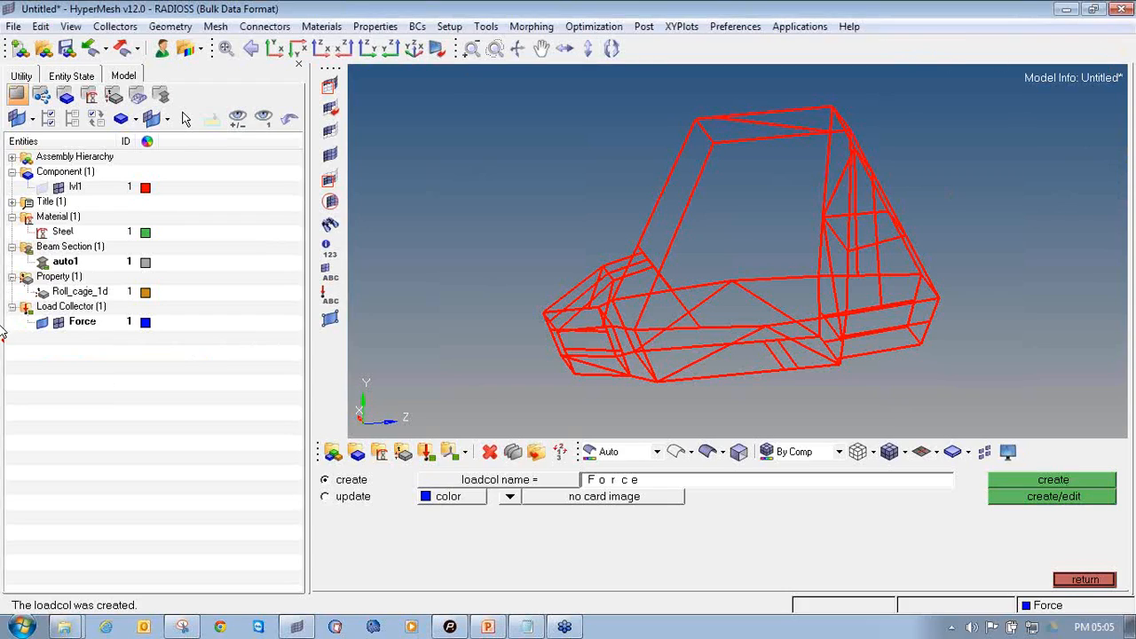
click(1106, 581)
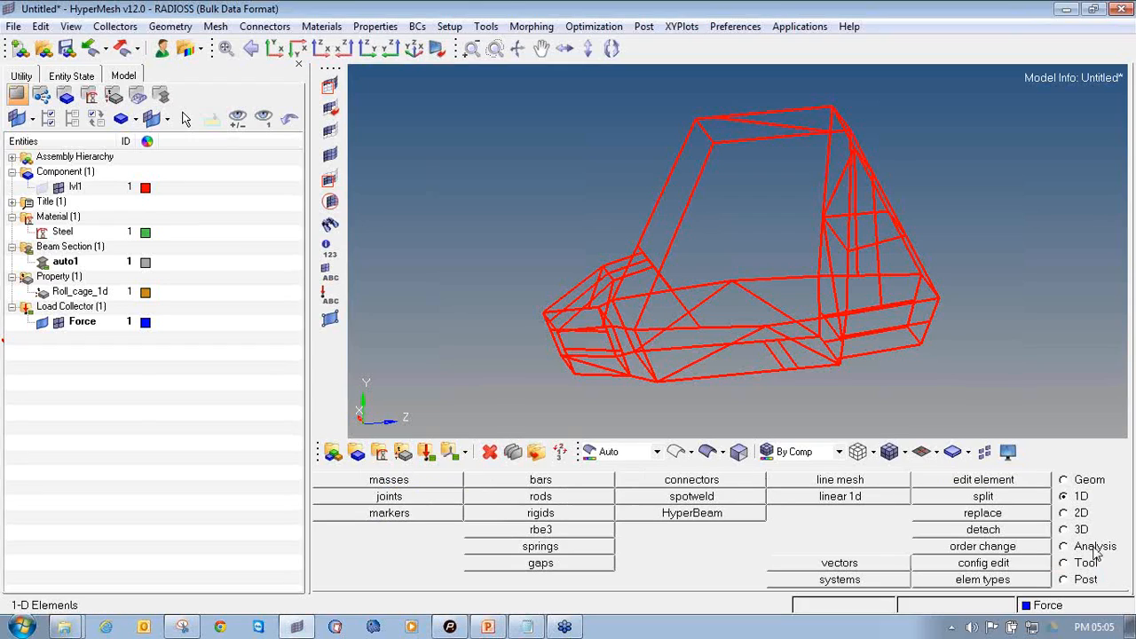
Start creating nodal forces from the Analysis page and set the force direction to the x-axis
click(1094, 546)
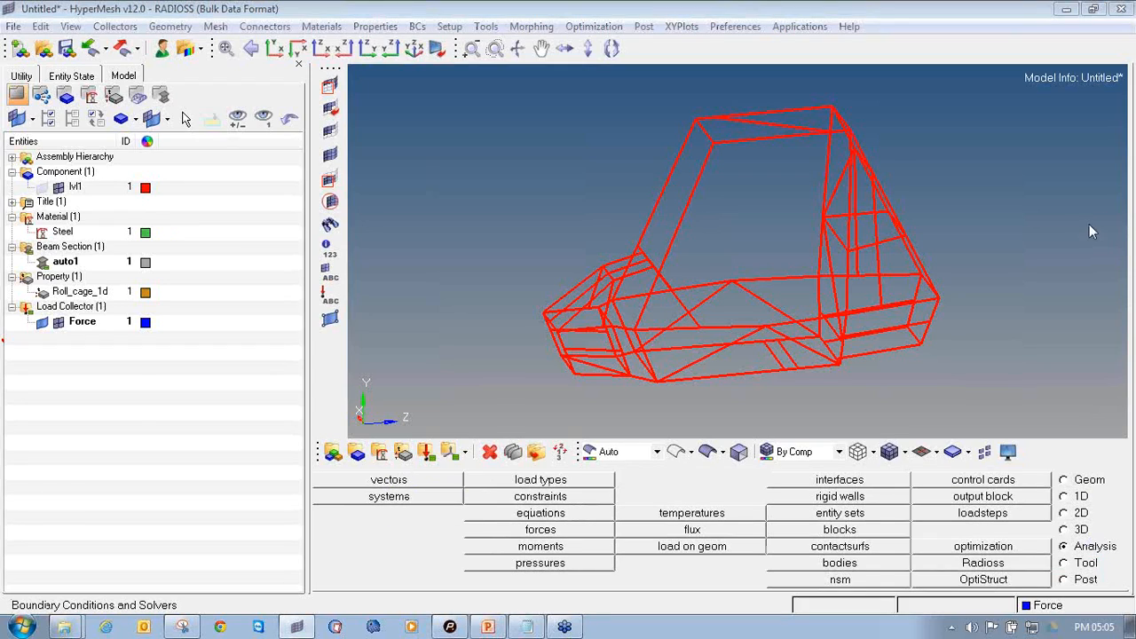
mouse_move(1084, 537)
mouse_down()
mouse_move(1050, 542)
mouse_move(1103, 552)
mouse_move(1105, 535)
mouse_up()
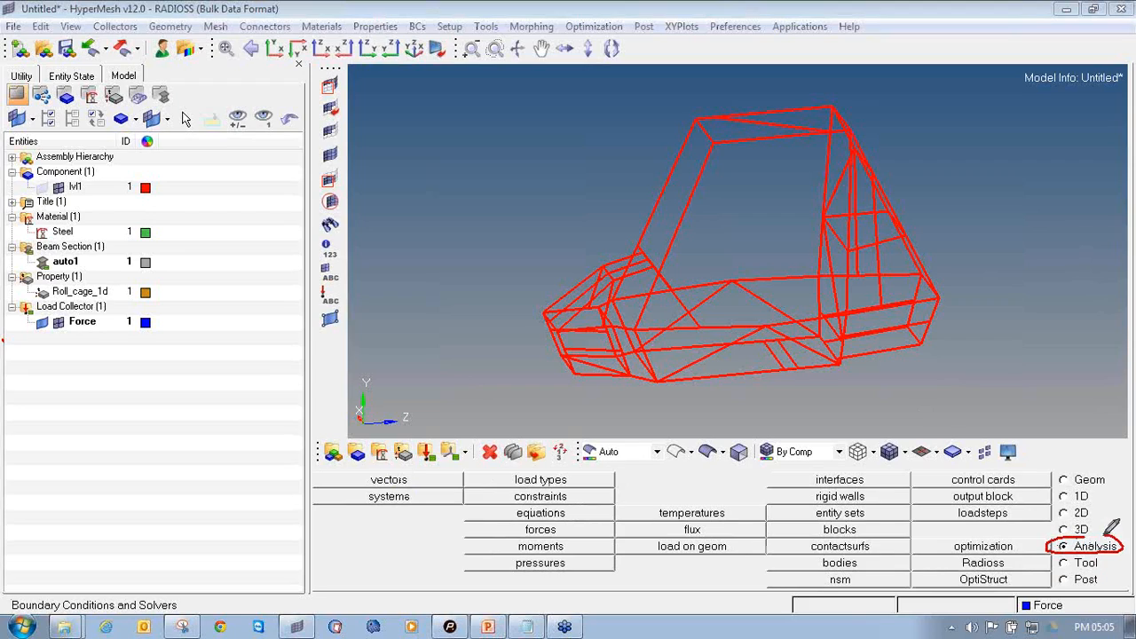
mouse_move(523, 518)
mouse_down()
mouse_move(498, 527)
mouse_move(559, 533)
mouse_move(541, 508)
mouse_move(504, 516)
mouse_up()
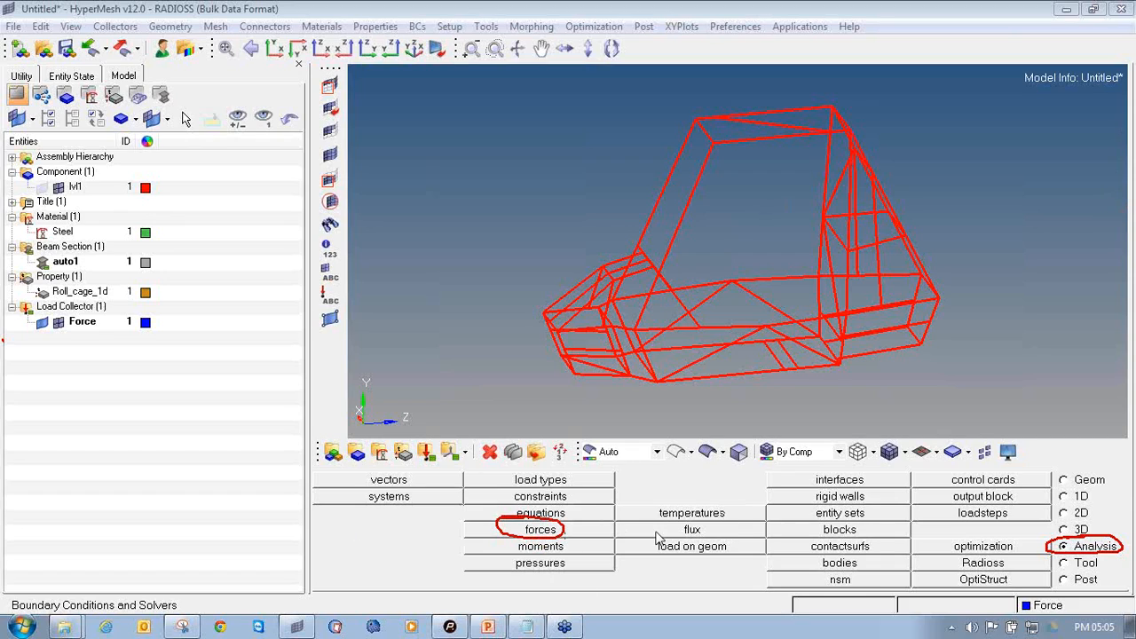
click(556, 529)
mouse_move(679, 327)
ctrl+mouse_down()
mouse_move(778, 357)
mouse_move(709, 302)
mouse_move(625, 272)
mouse_move(674, 262)
mouse_move(829, 271)
mouse_move(795, 278)
mouse_move(778, 264)
mouse_move(753, 309)
mouse_move(740, 305)
mouse_move(758, 306)
mouse_move(722, 332)
mouse_move(743, 317)
mouse_move(598, 329)
ctrl+mouse_up()
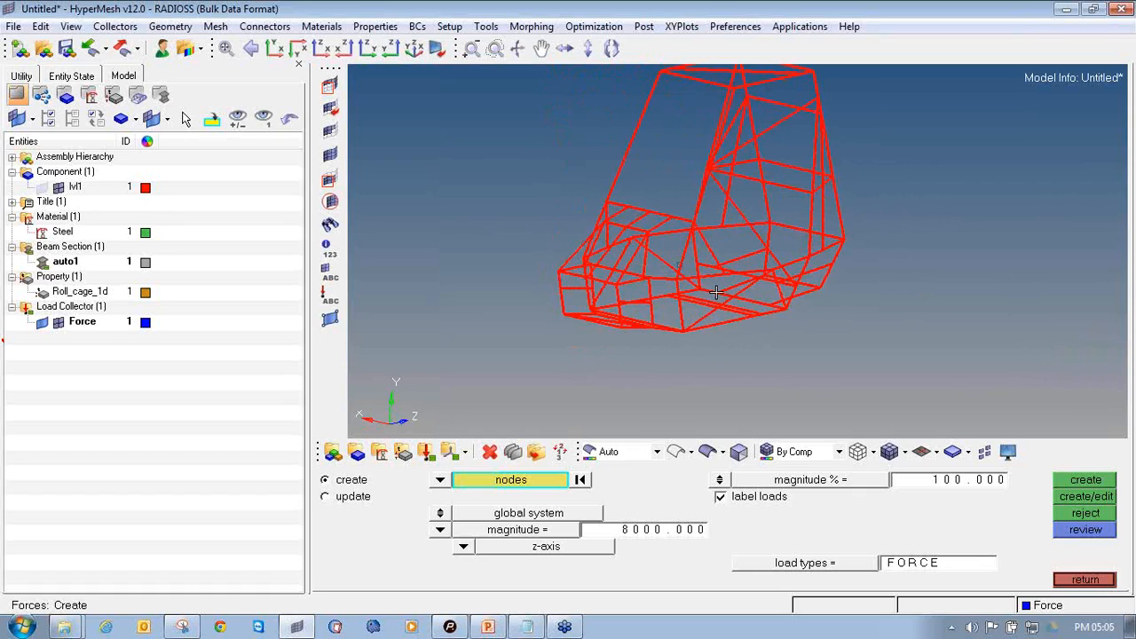
ctrl+drag(620, 322, 593, 355)
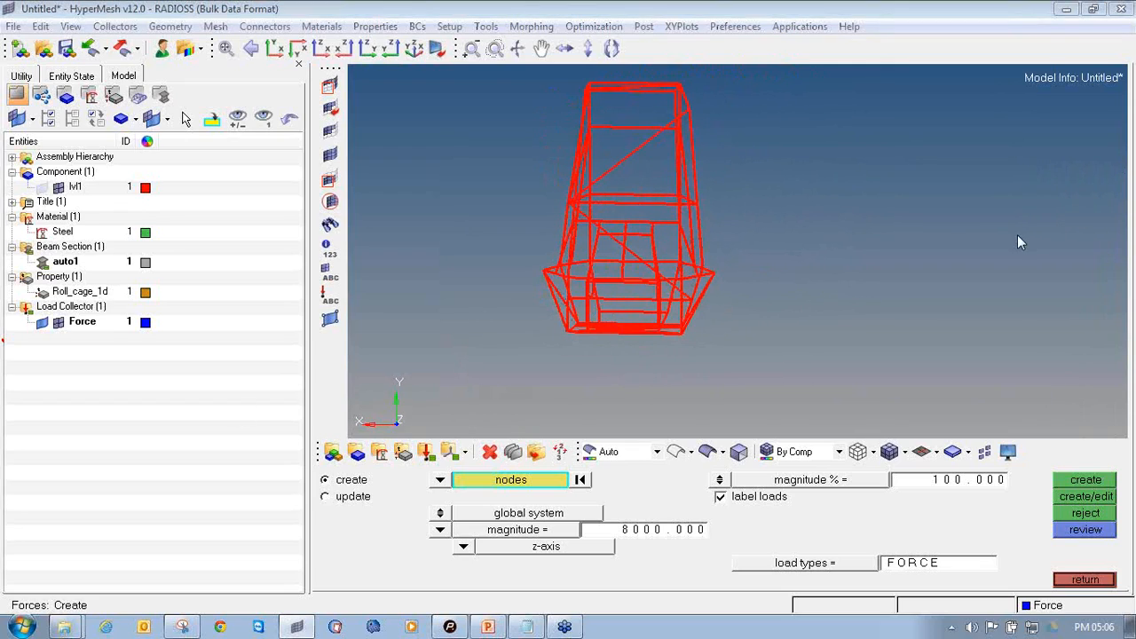
mouse_move(794, 271)
mouse_down()
mouse_move(411, 265)
mouse_move(438, 277)
mouse_move(495, 231)
mouse_up()
drag(411, 264, 482, 300)
mouse_move(380, 408)
mouse_down()
mouse_move(413, 270)
mouse_move(414, 303)
mouse_up()
click(1100, 118)
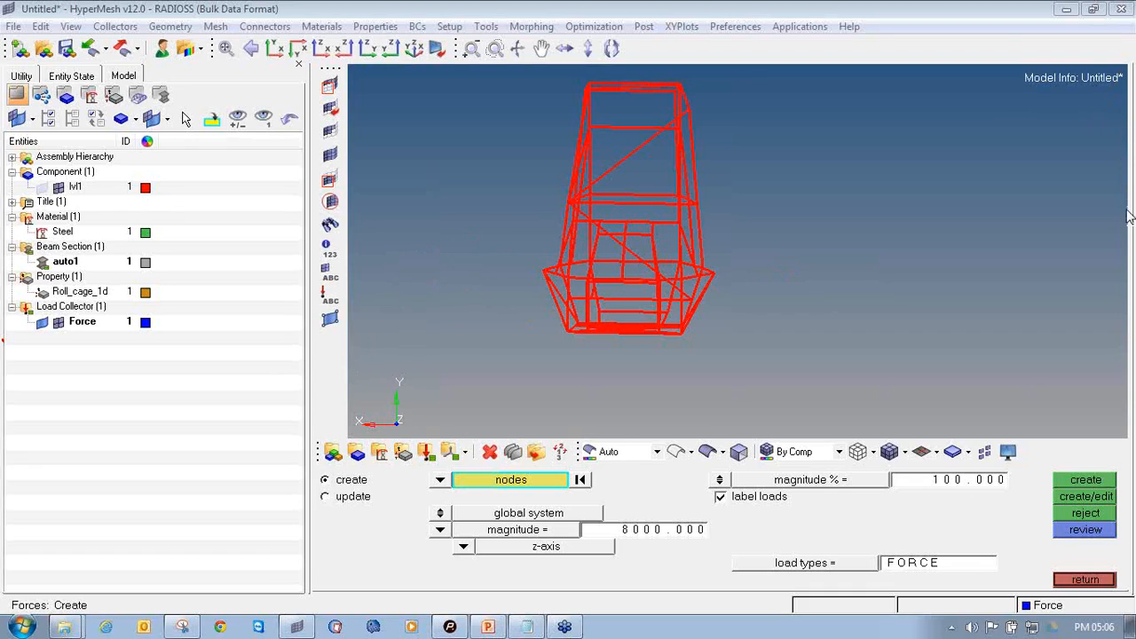
click(463, 547)
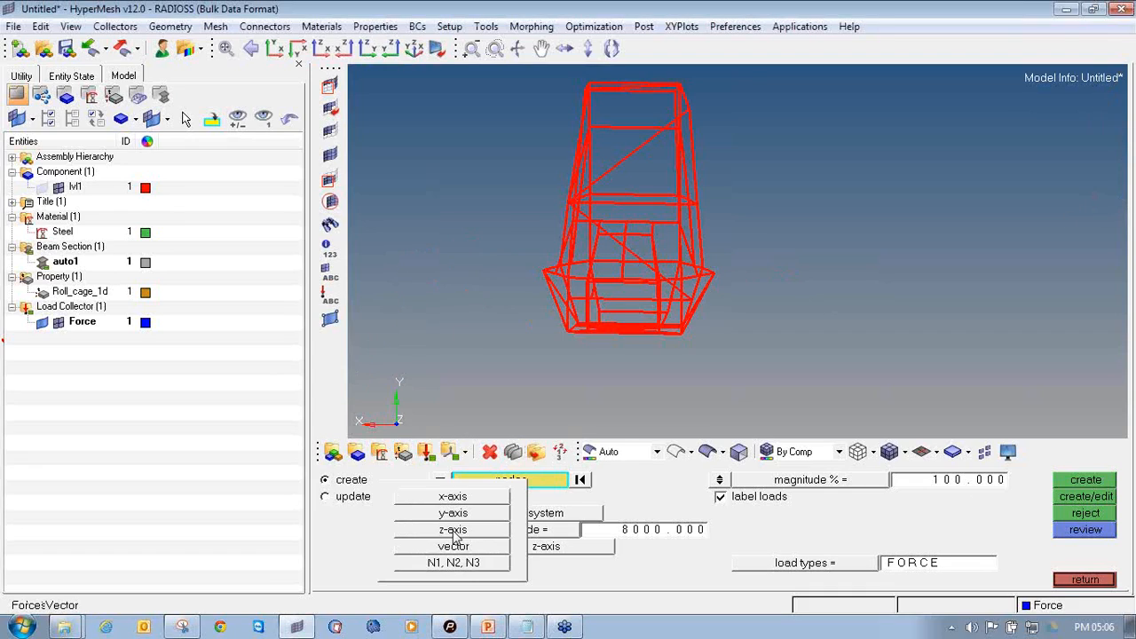
click(463, 499)
Select the two bracing joint nodes along the roll cage's side member as the nodes receiving the impact force
ctrl+drag(724, 175, 744, 266)
scroll(744, 266, up, 3)
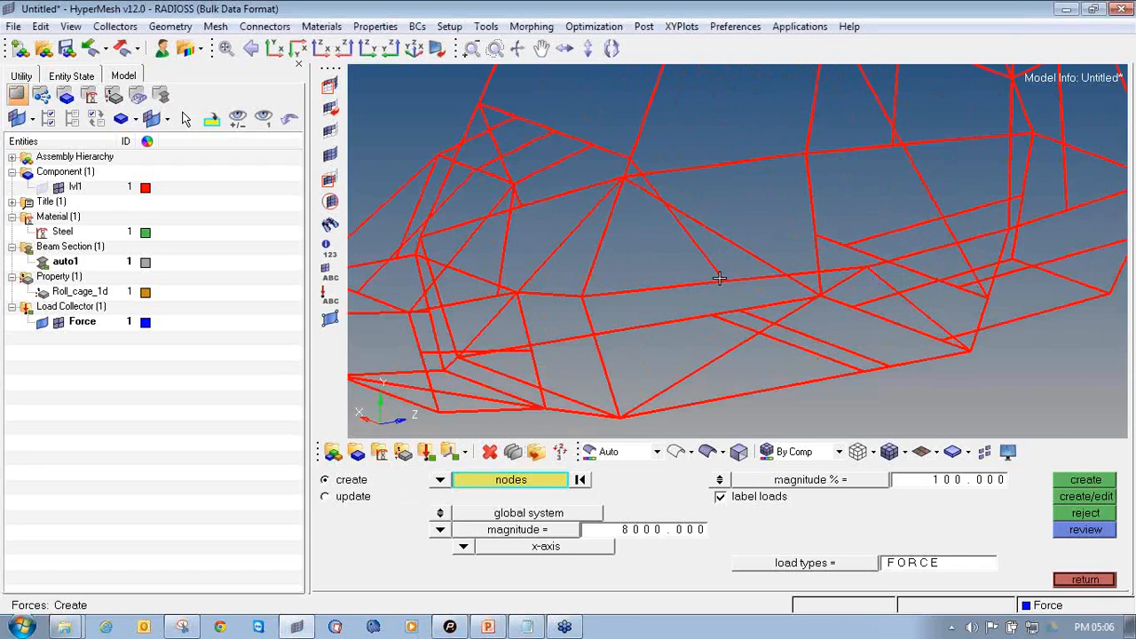
scroll(720, 278, up, 4)
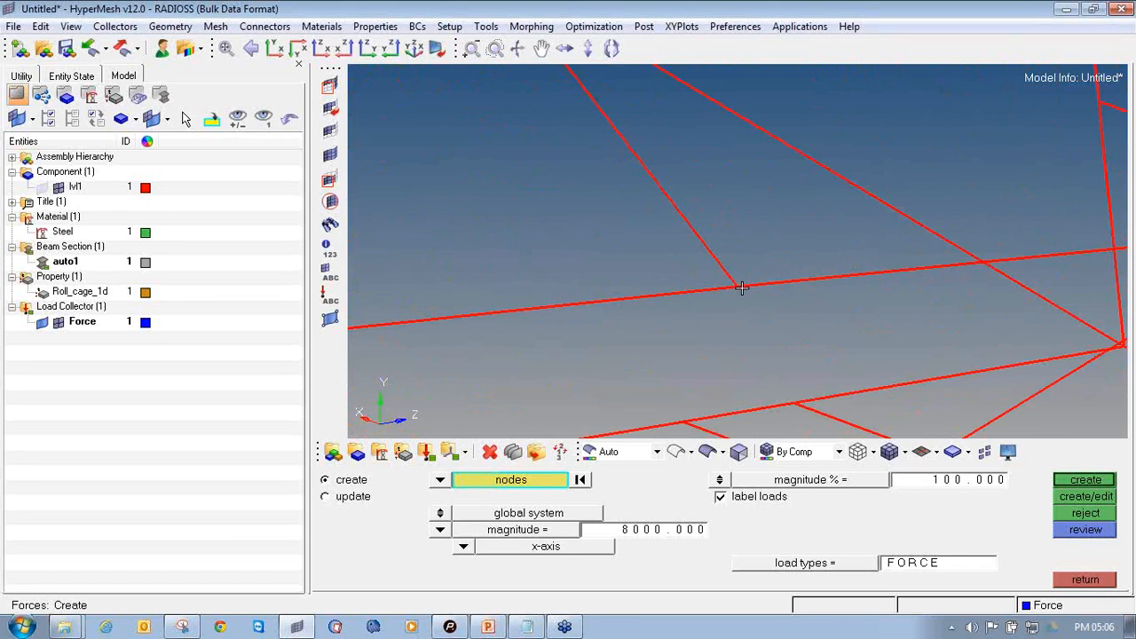
scroll(734, 287, down, 4)
scroll(816, 293, up, 4)
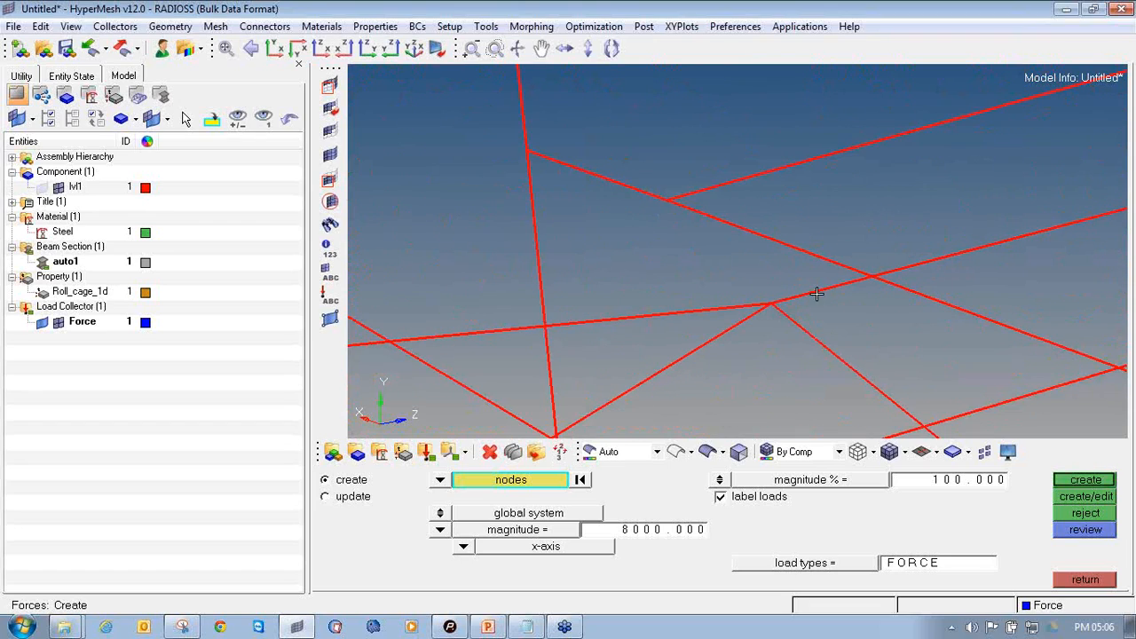
click(771, 302)
scroll(824, 325, down, 6)
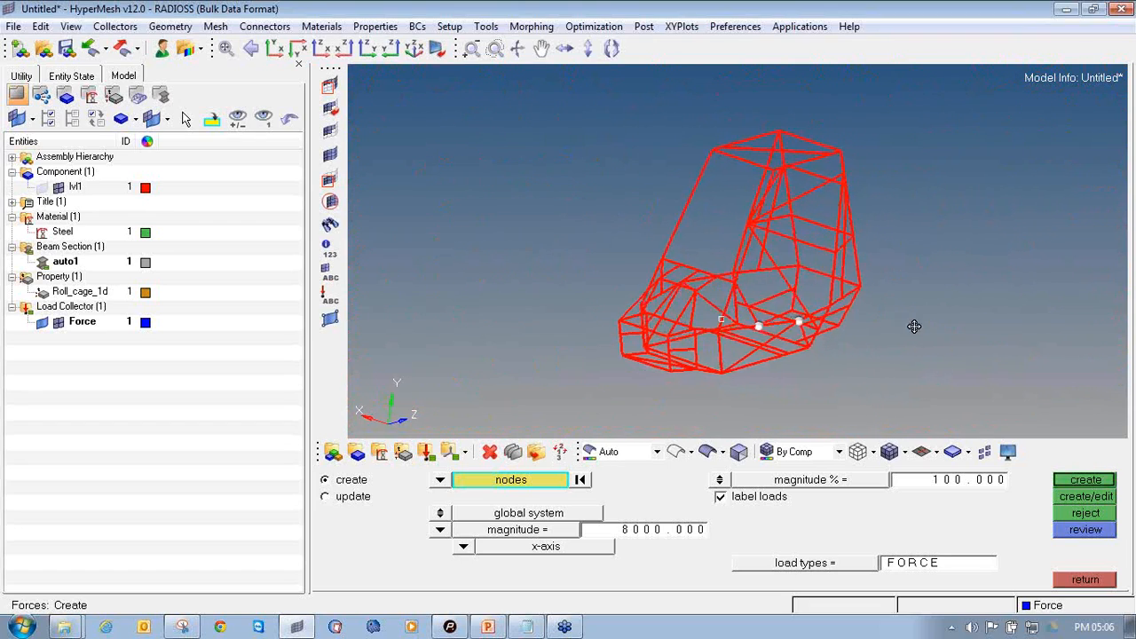
scroll(776, 348, up, 3)
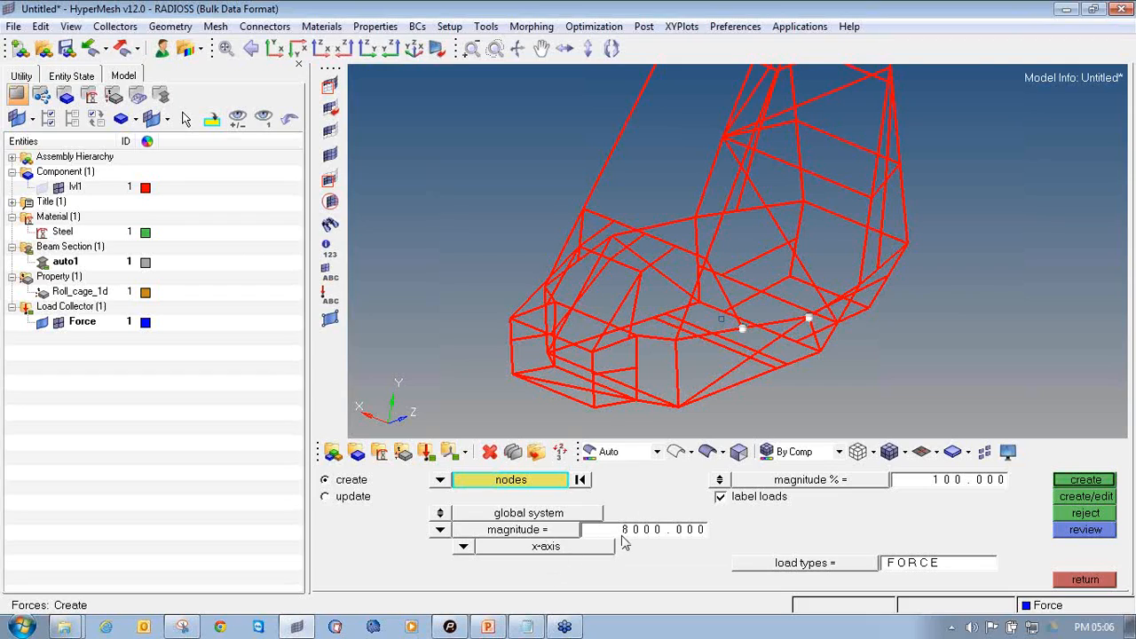
Switch to Notepad and review the 4G load calculation, from the vehicle weight down to the force per node
click(526, 627)
click(212, 99)
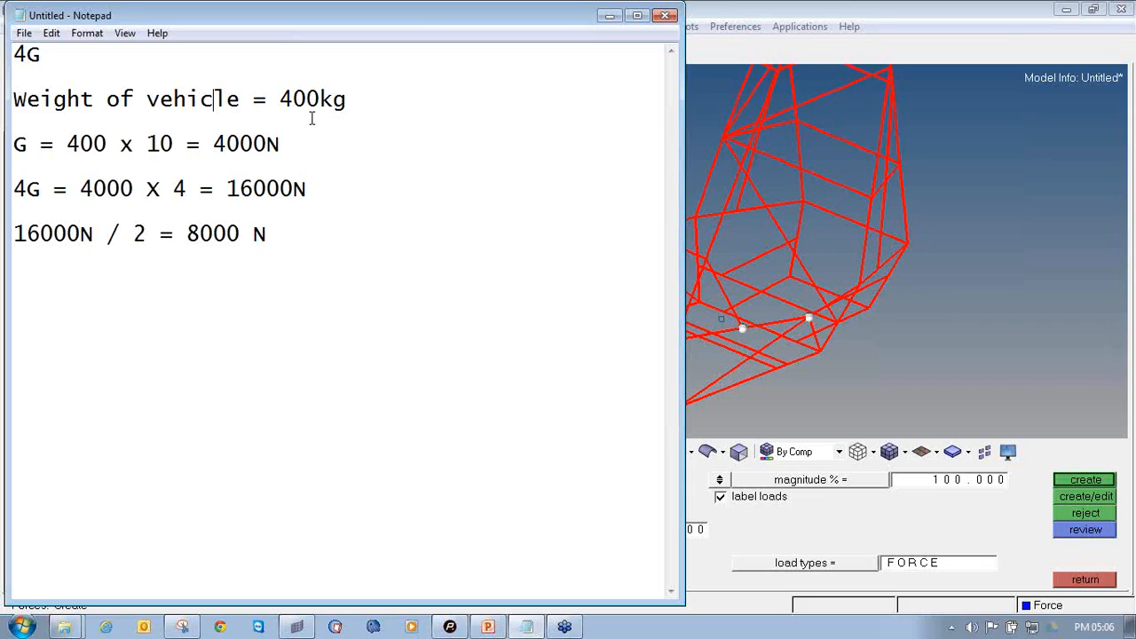
drag(61, 61, 12, 58)
click(23, 100)
drag(18, 99, 347, 104)
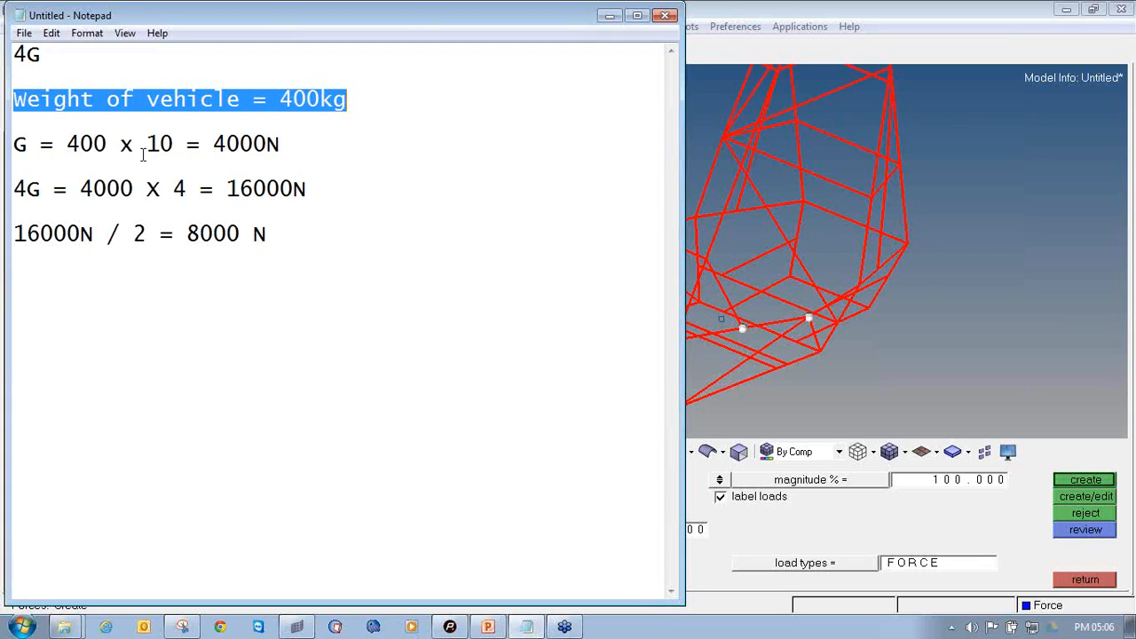
drag(14, 146, 309, 153)
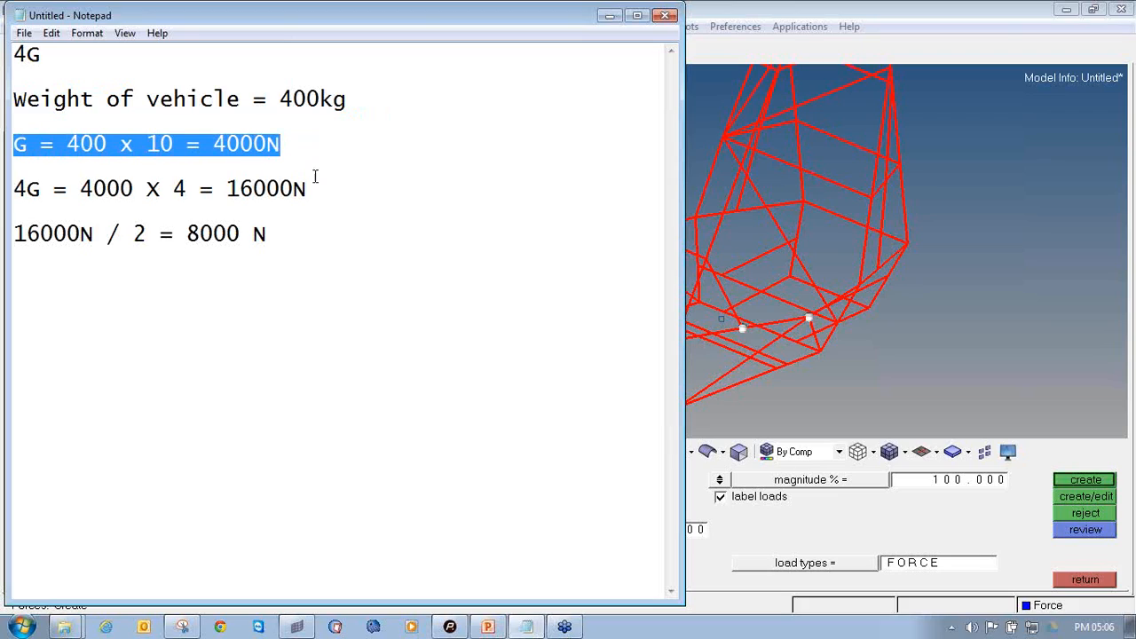
drag(14, 188, 356, 191)
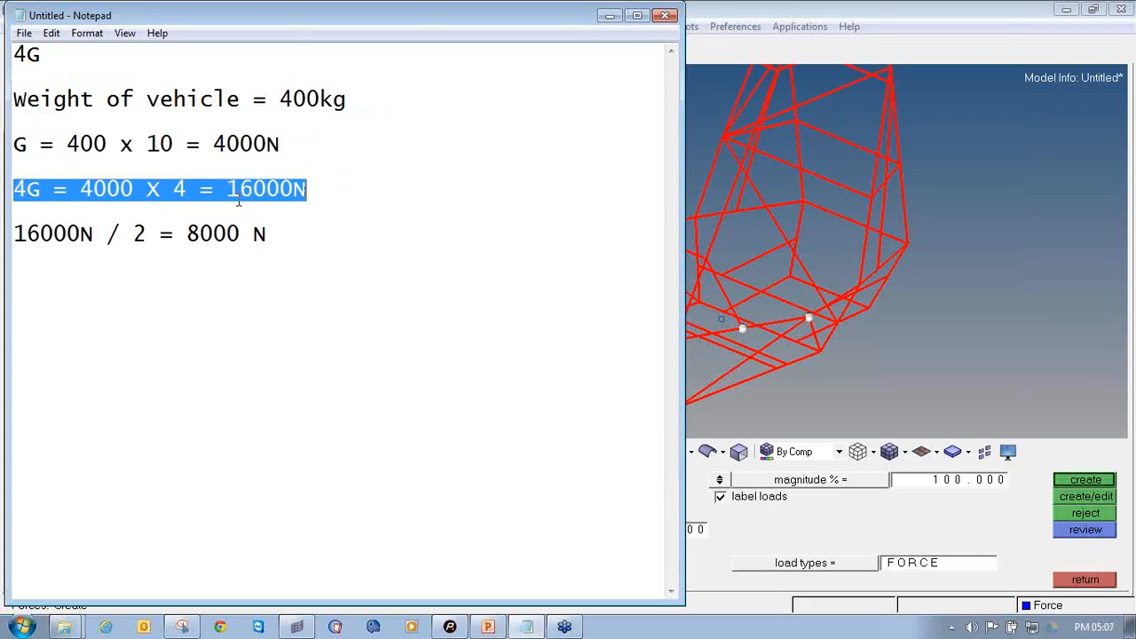
click(229, 188)
drag(200, 189, 349, 188)
click(324, 191)
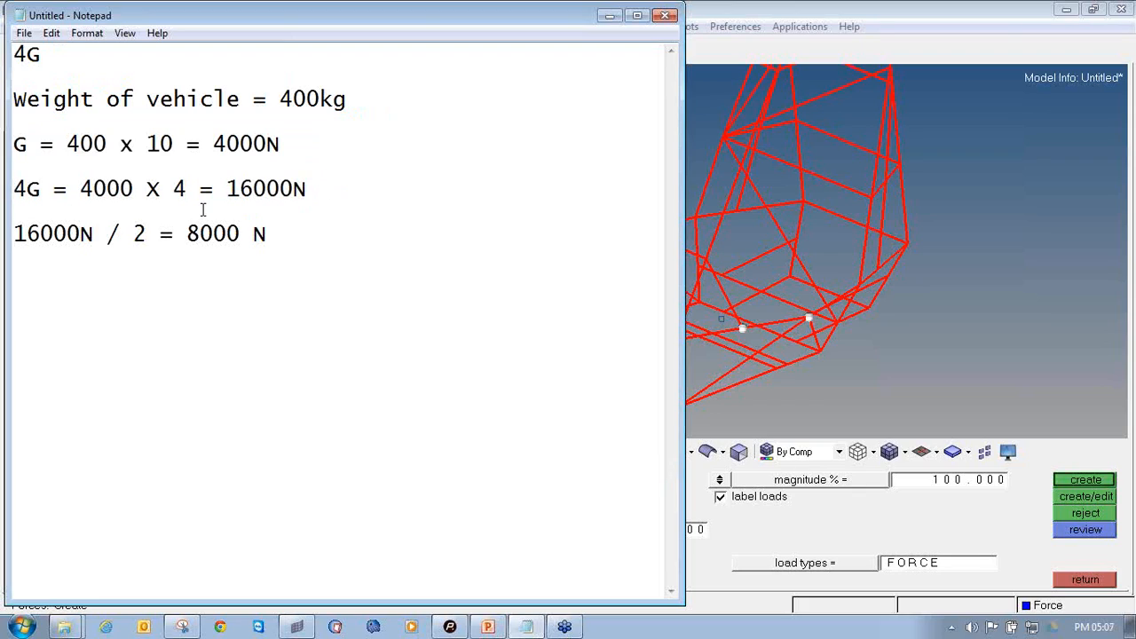
drag(16, 232, 312, 232)
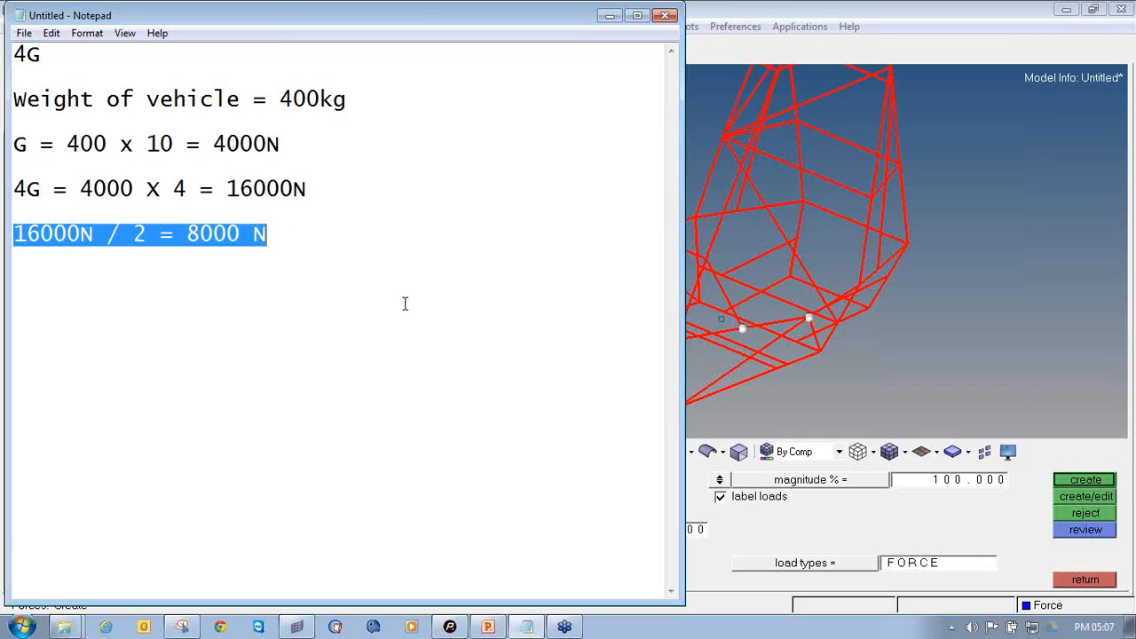
click(239, 232)
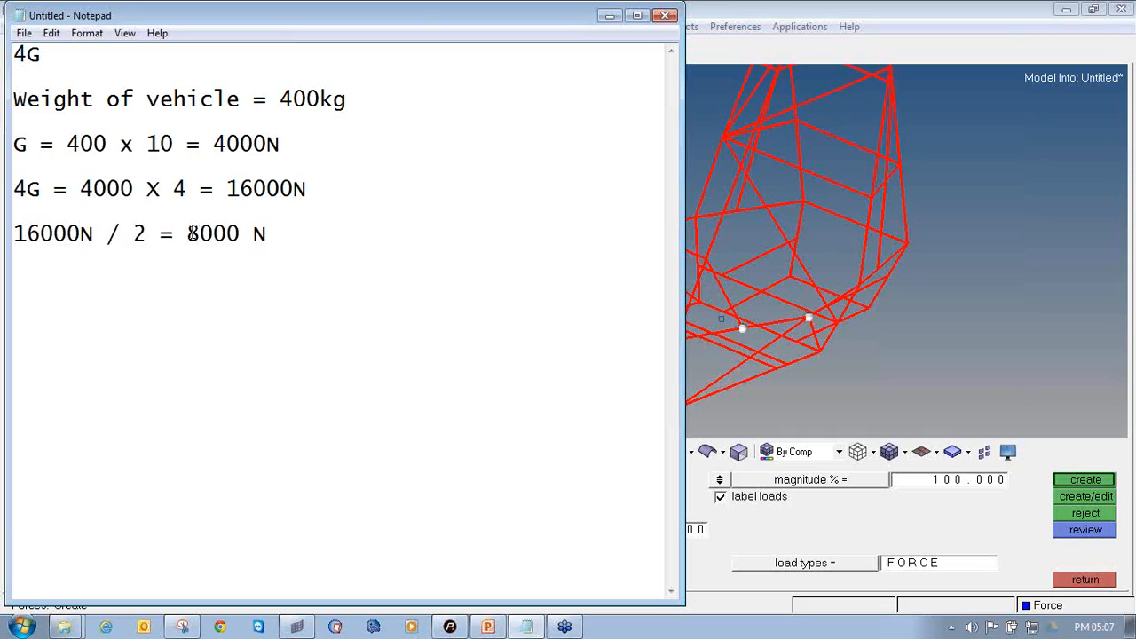
drag(188, 233, 239, 232)
Switch back to HyperMesh and create the forces of magnitude 8000 along the x-axis on the two selected nodes
click(957, 300)
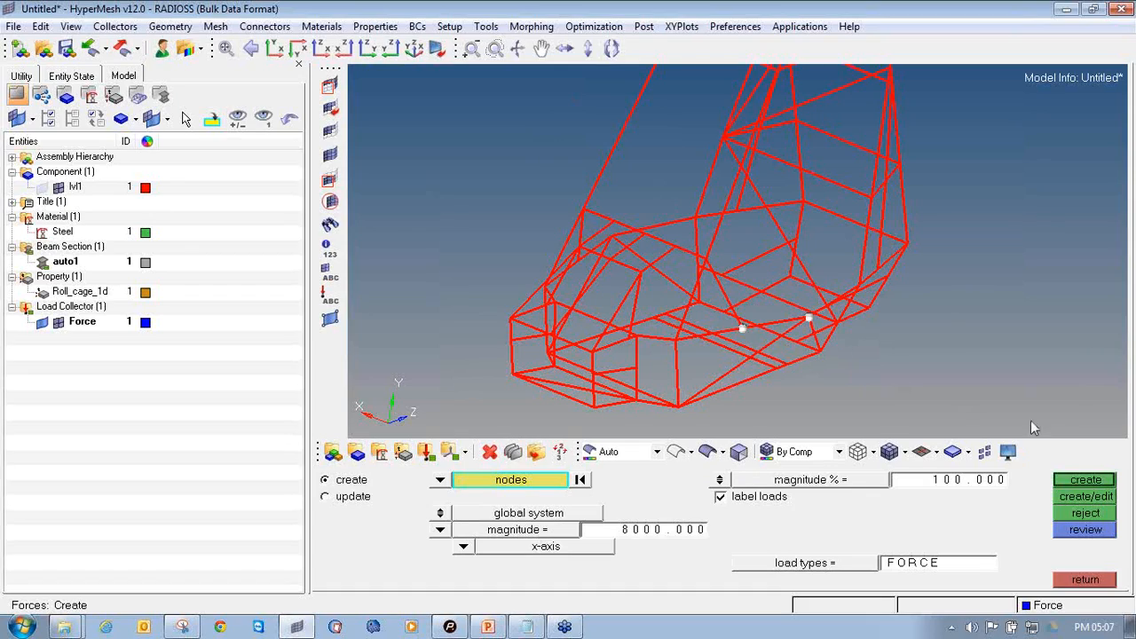
click(1082, 482)
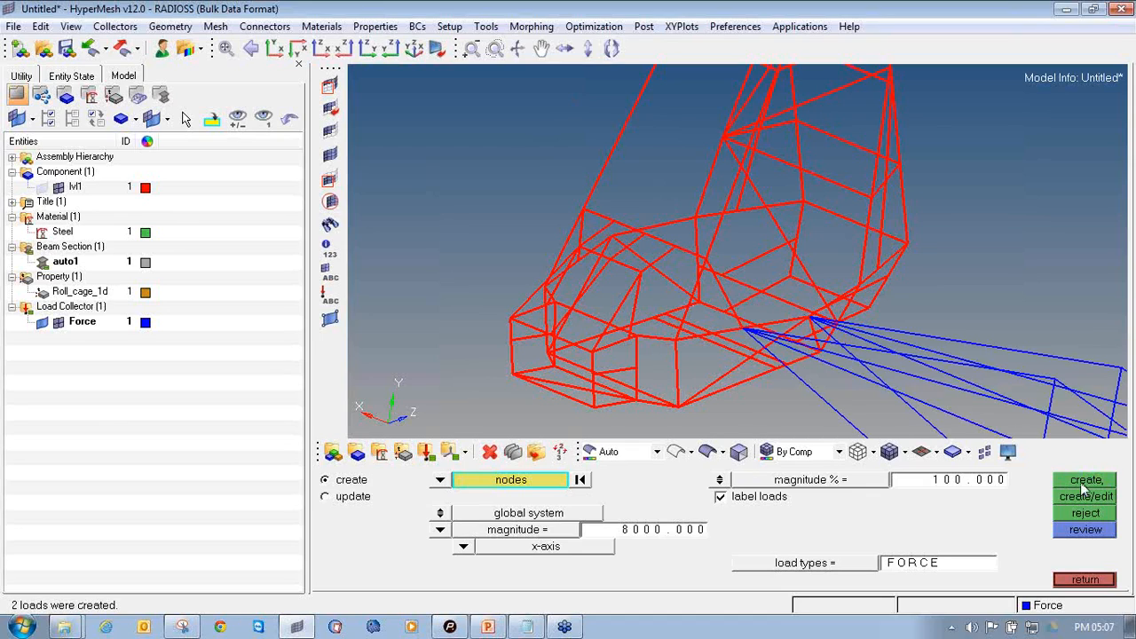
ctrl+right_drag(895, 360, 772, 317)
ctrl+scroll(767, 315, down, 10)
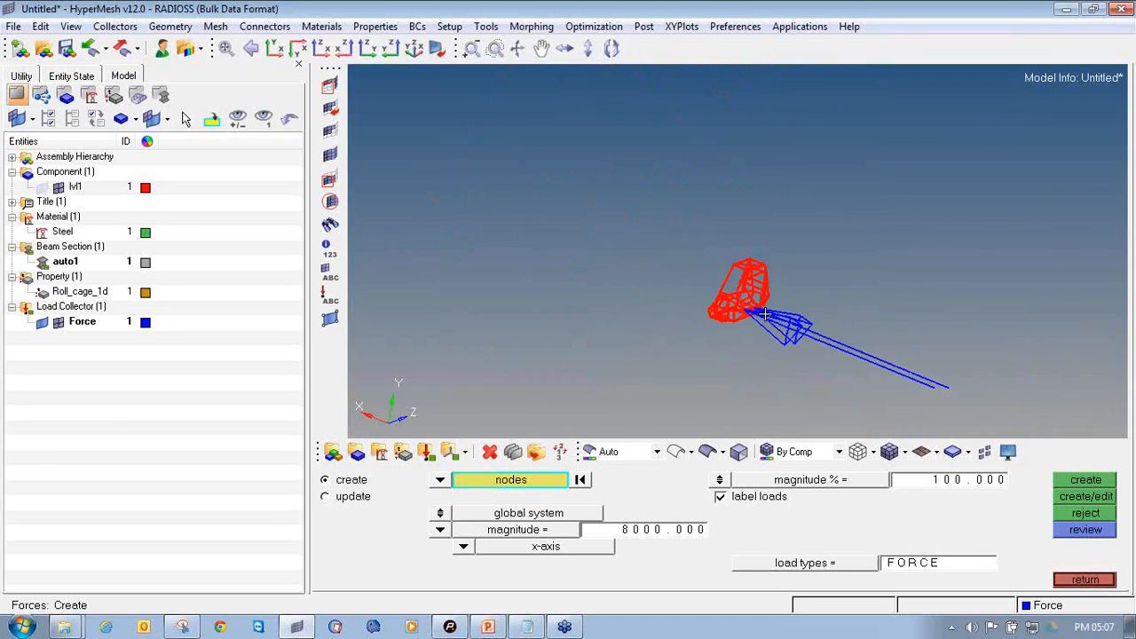
ctrl+scroll(765, 314, up, 3)
ctrl+scroll(754, 310, down, 3)
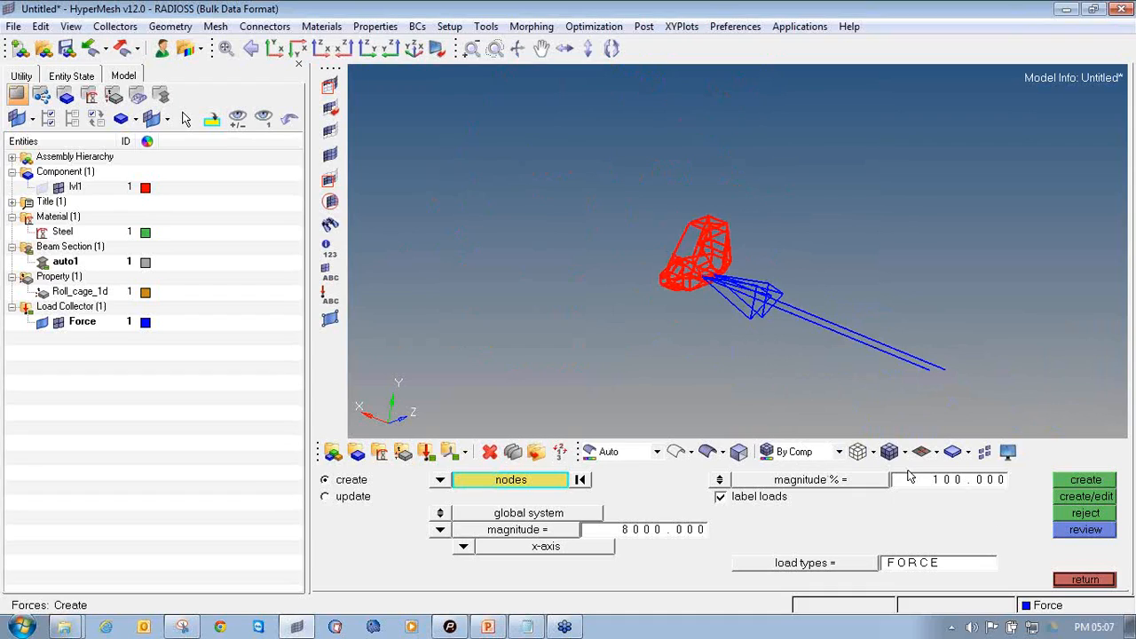
Set the display size of the force arrows to a magnitude of 10 % and leave force creation
click(939, 483)
text(10)
key(Return)
ctrl+scroll(799, 306, up, 5)
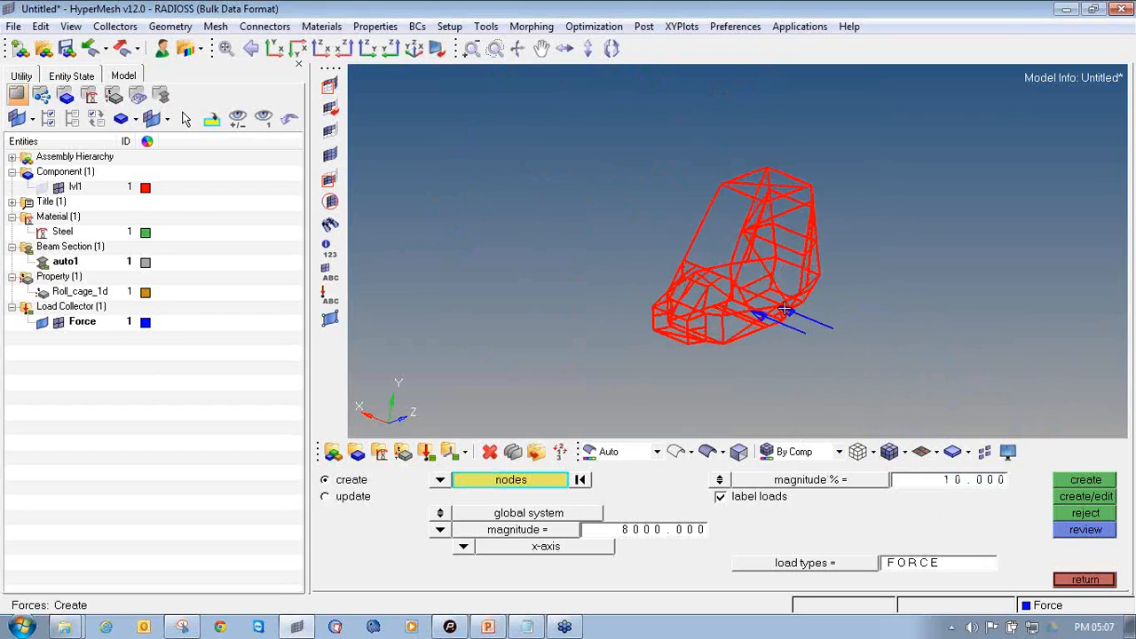
ctrl+scroll(799, 306, up, 5)
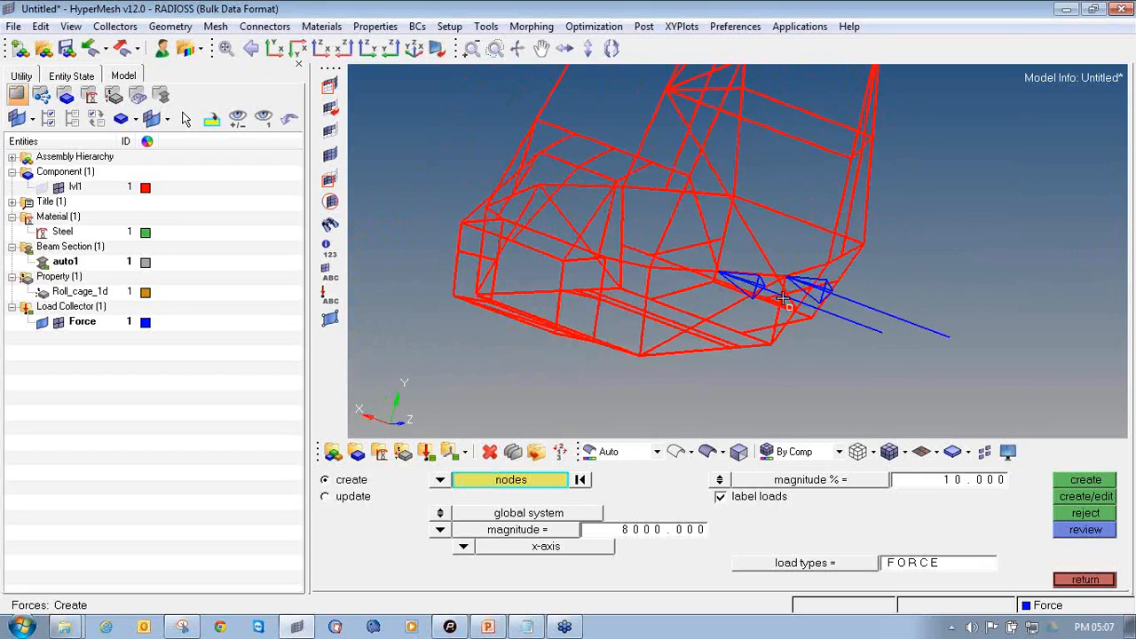
ctrl+scroll(651, 284, down, 5)
ctrl+drag(751, 254, 869, 304)
ctrl+scroll(870, 304, down, 3)
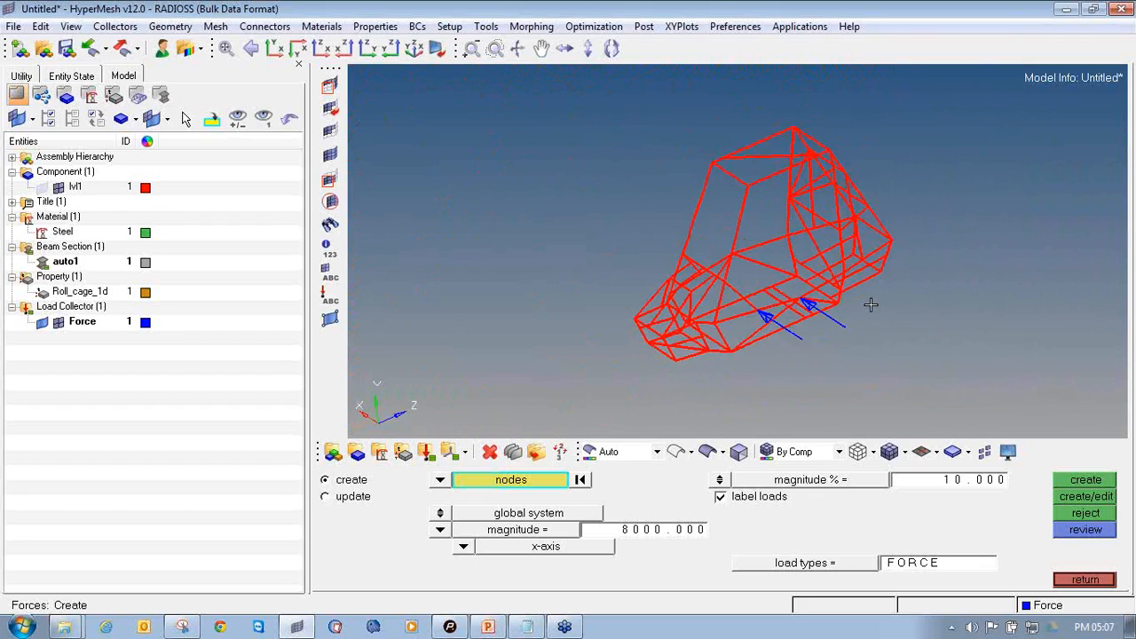
click(1079, 581)
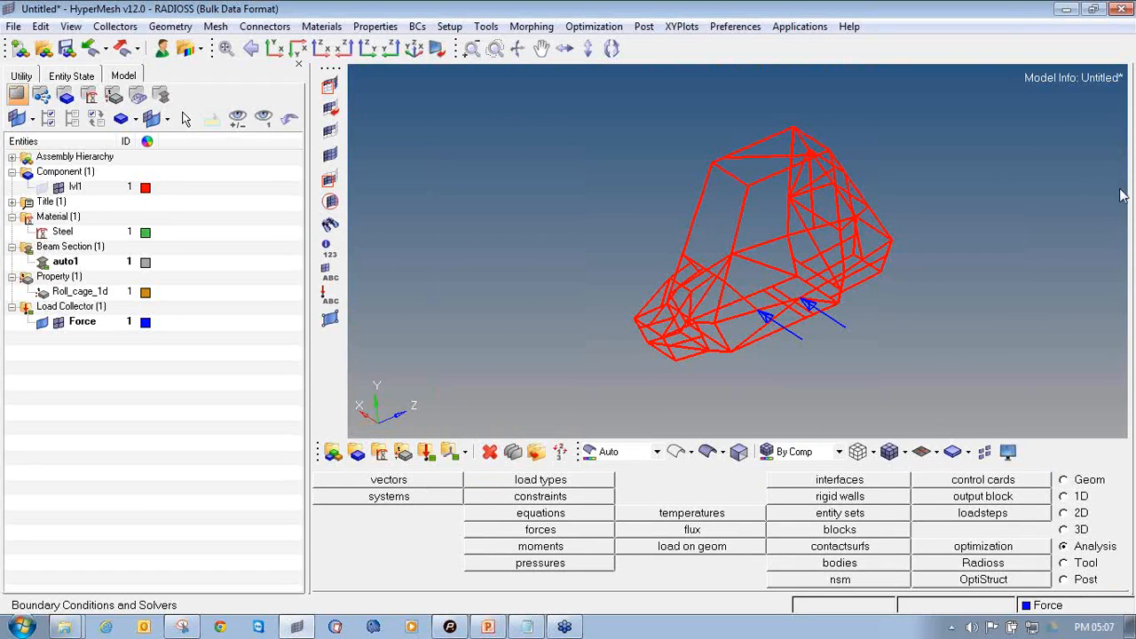
Create a green load collector named SPC with no card image
mouse_move(429, 435)
mouse_down()
mouse_move(411, 455)
mouse_move(435, 458)
mouse_move(442, 434)
mouse_up()
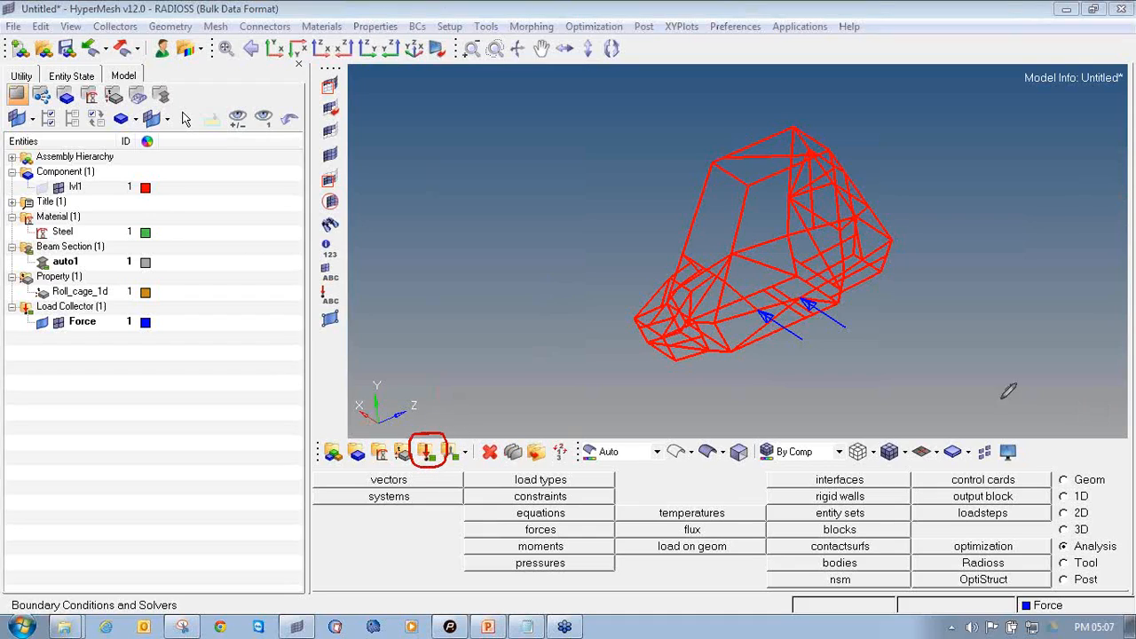
click(423, 453)
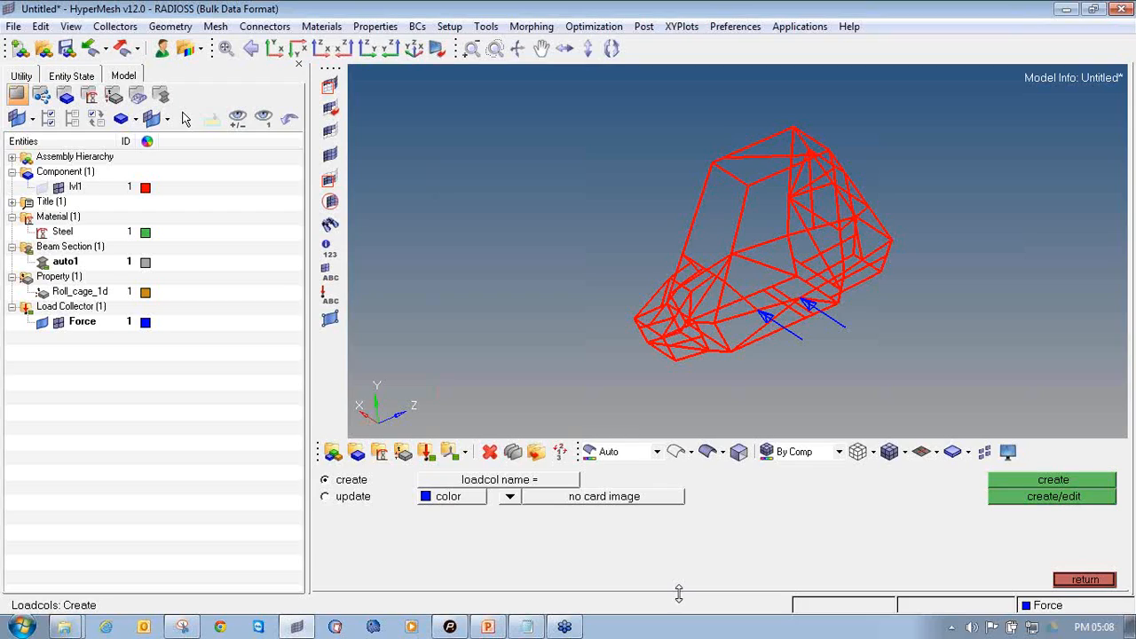
text(SPC)
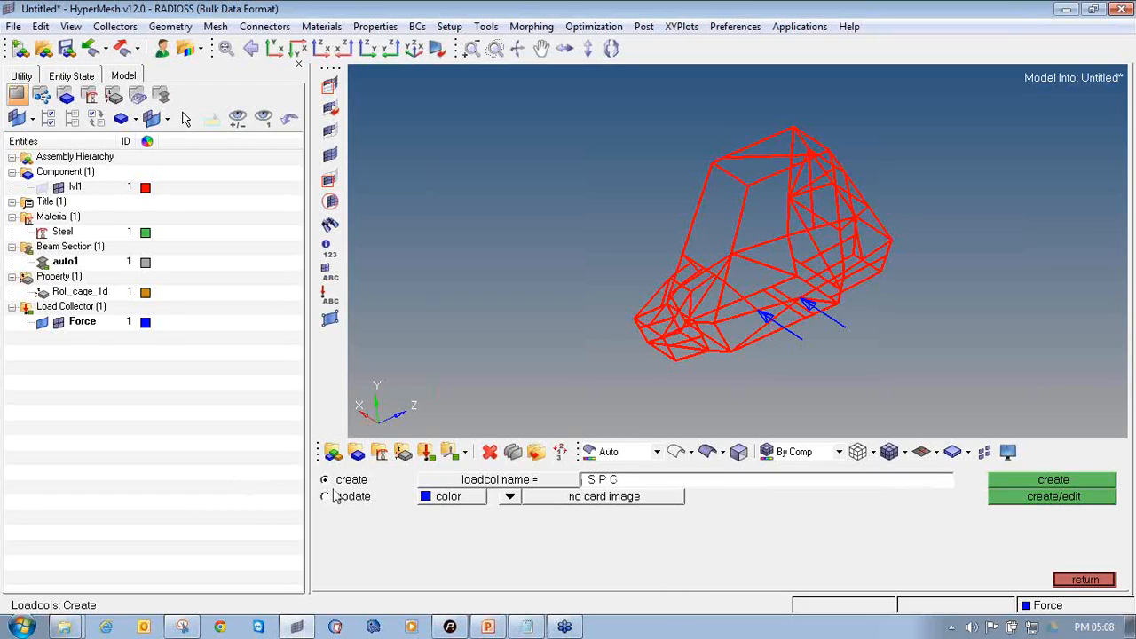
click(439, 501)
click(427, 488)
click(1036, 483)
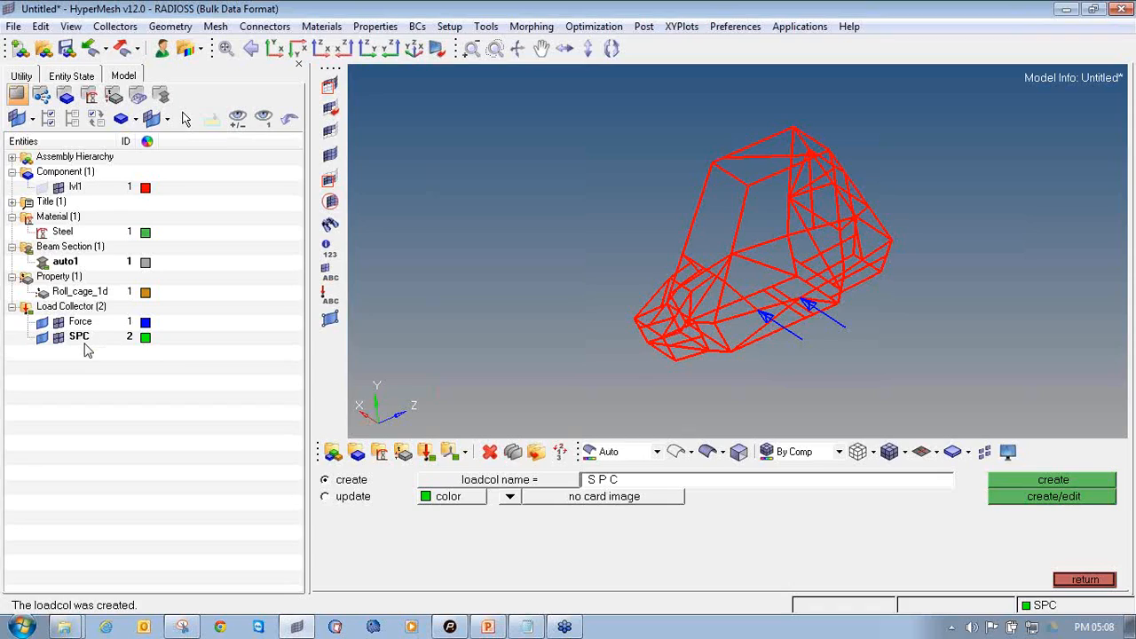
click(1084, 579)
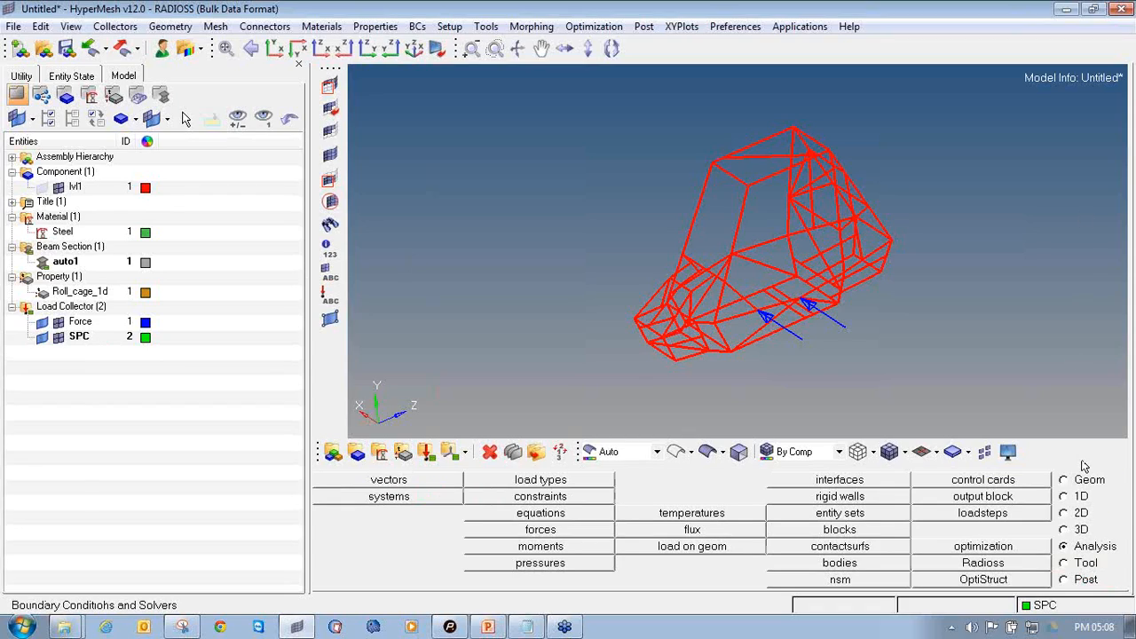
Open constraint creation in the Analysis page and switch to PowerPoint to check the support locations on the Side-Impact Analysis slide
mouse_move(1072, 538)
mouse_down()
mouse_move(1057, 540)
mouse_move(1071, 554)
mouse_move(1120, 550)
mouse_move(1089, 532)
mouse_move(1063, 536)
mouse_up()
mouse_move(527, 487)
mouse_down()
mouse_move(501, 493)
mouse_move(572, 499)
mouse_move(568, 487)
mouse_up()
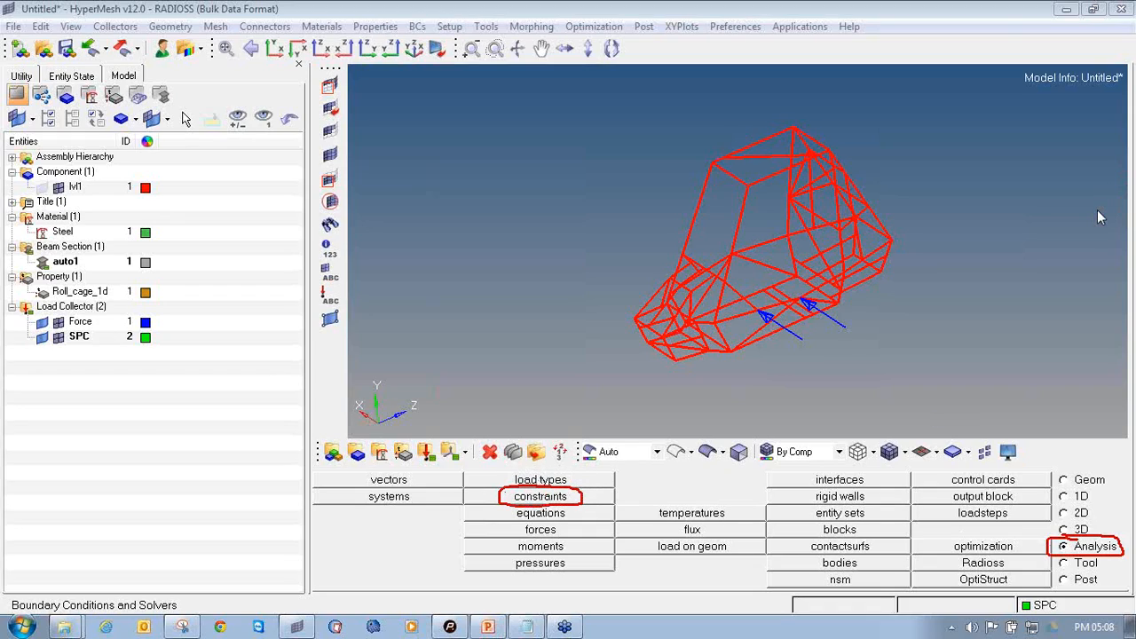
click(560, 502)
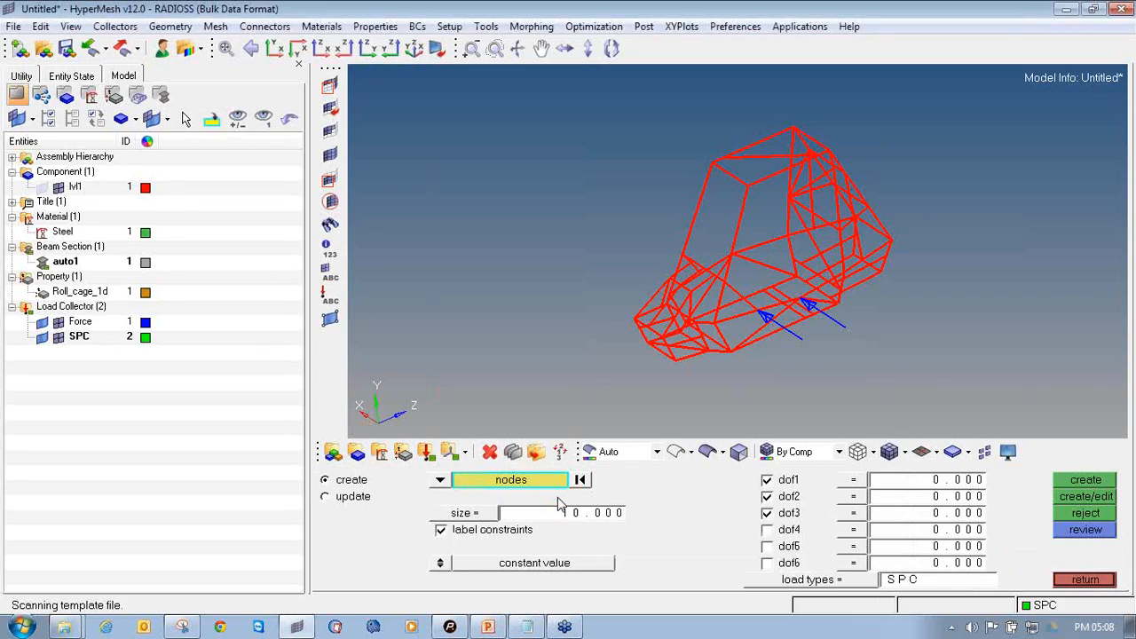
click(488, 627)
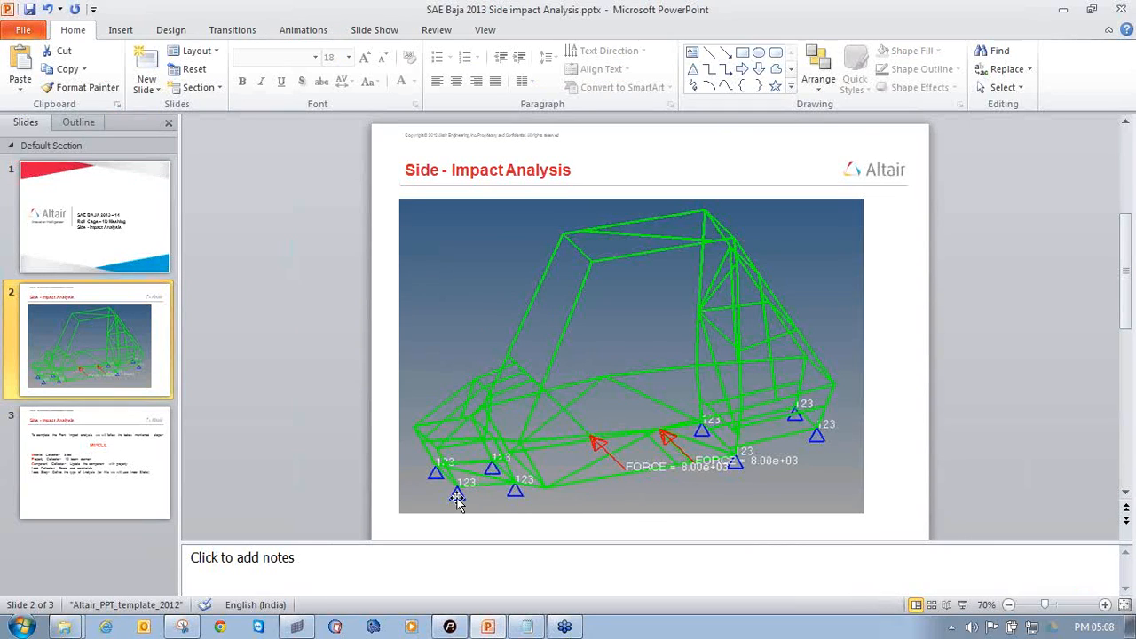
Switch back to HyperMesh and select the four lower front nodes of the roll cage for the constraints
click(308, 627)
scroll(656, 355, up, 3)
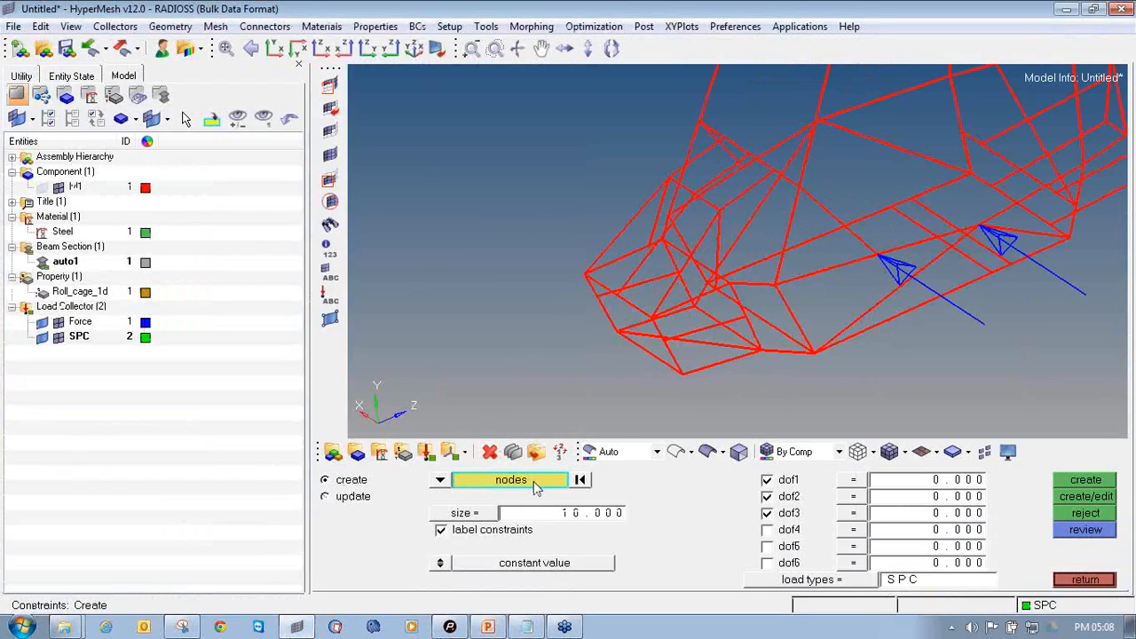
scroll(706, 355, up, 3)
scroll(719, 364, up, 2)
click(704, 349)
scroll(976, 299, down, 2)
scroll(1053, 258, up, 1)
scroll(1056, 257, up, 1)
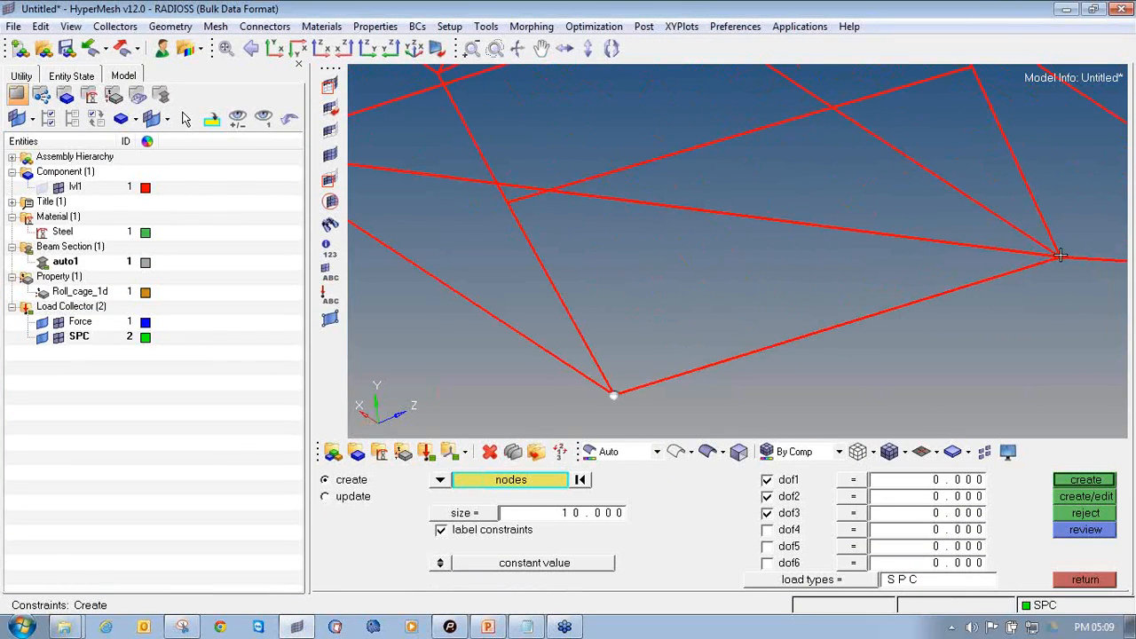
scroll(854, 213, down, 2)
scroll(923, 299, up, 2)
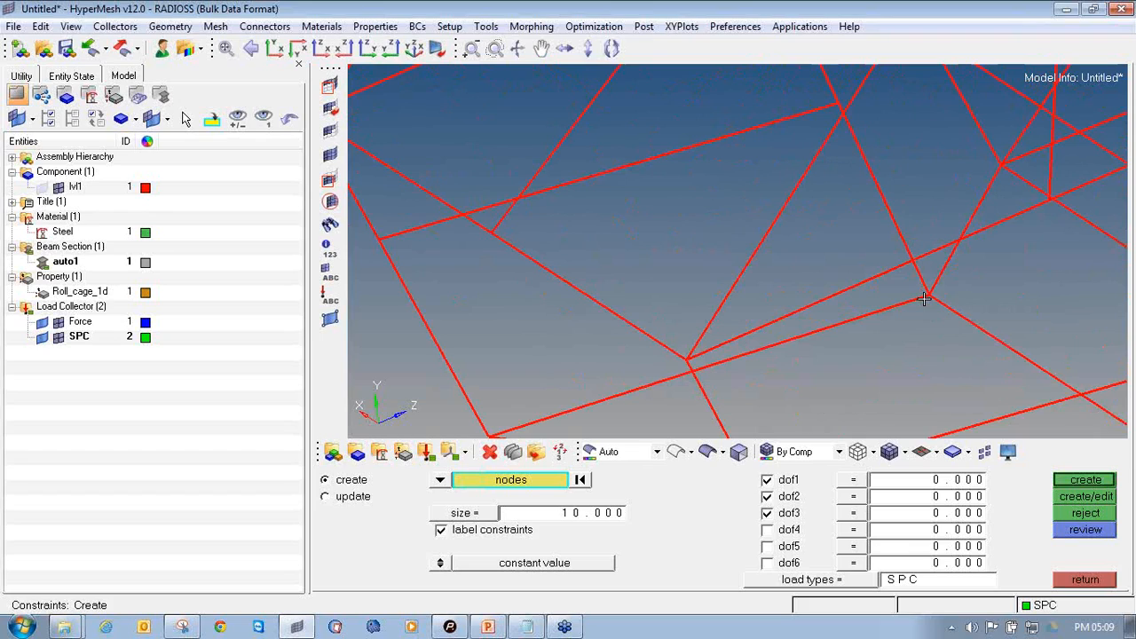
click(927, 291)
scroll(843, 313, down, 2)
scroll(657, 375, up, 2)
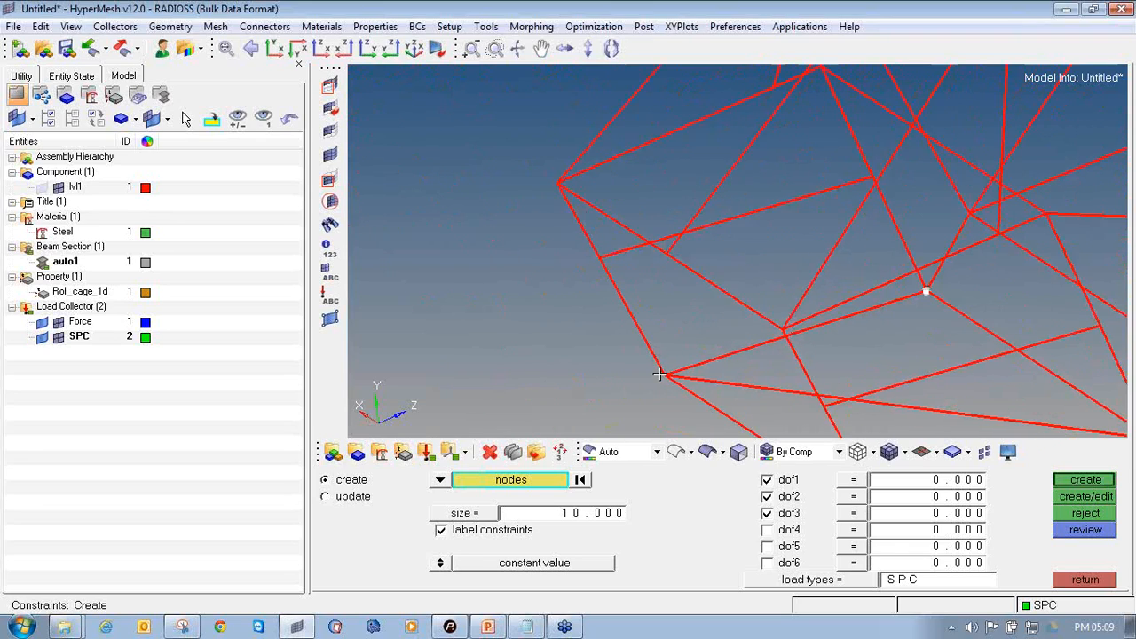
click(669, 374)
scroll(631, 325, down, 2)
scroll(748, 294, up, 3)
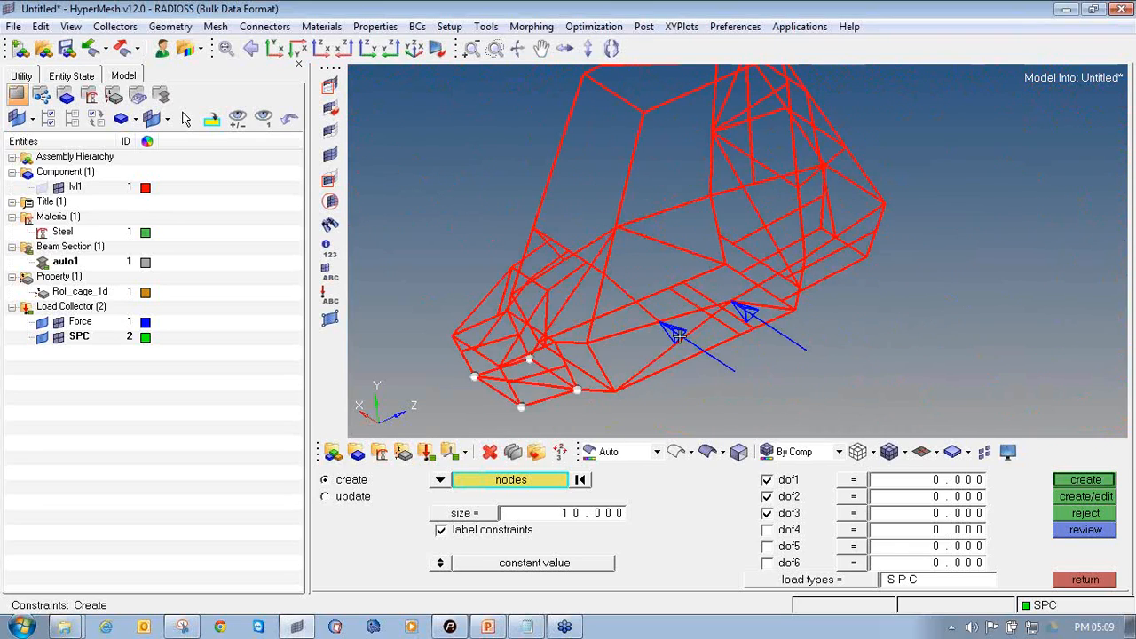
Add the four lower rear nodes of the roll cage to the constraint selection
scroll(665, 400, up, 3)
click(662, 400)
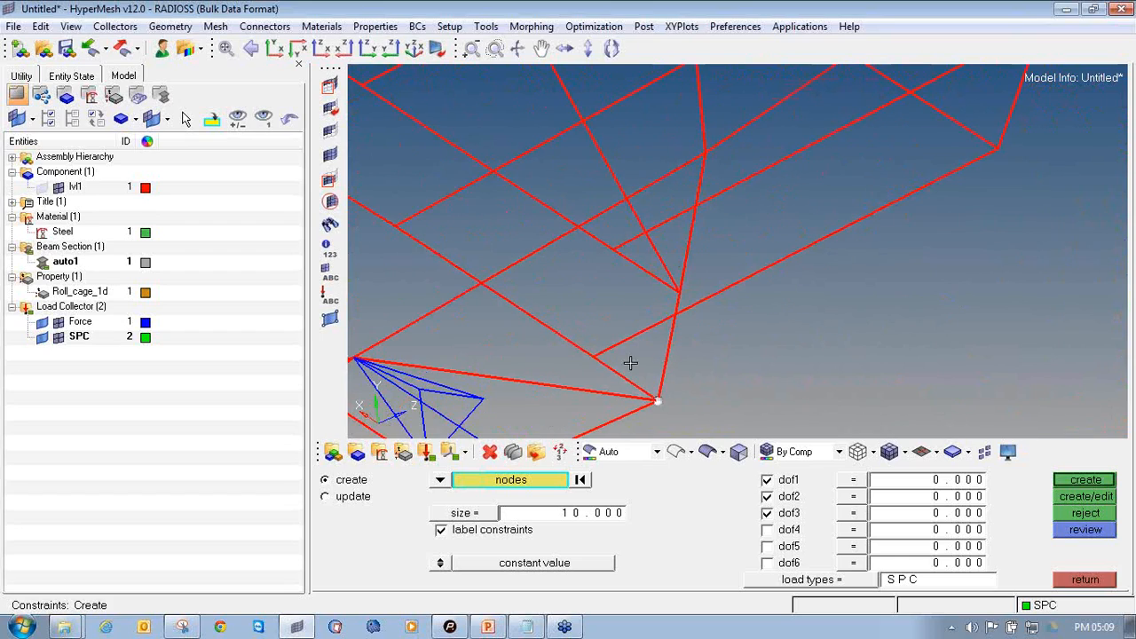
scroll(629, 362, down, 6)
scroll(708, 397, up, 1)
scroll(652, 359, up, 3)
scroll(649, 364, down, 3)
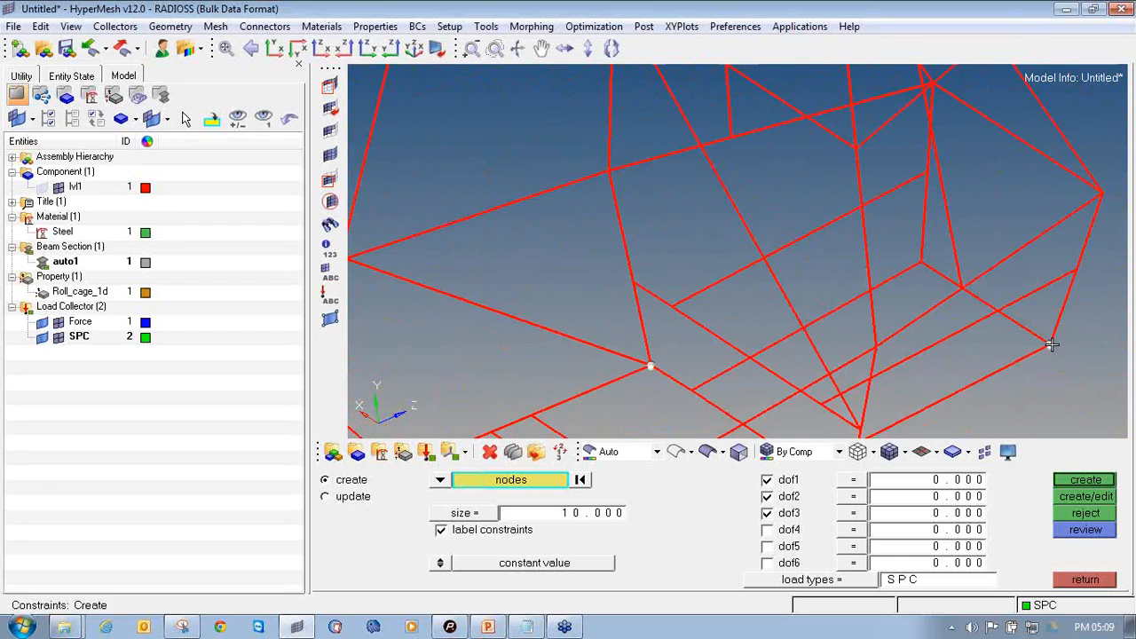
scroll(952, 274, up, 3)
scroll(888, 252, down, 5)
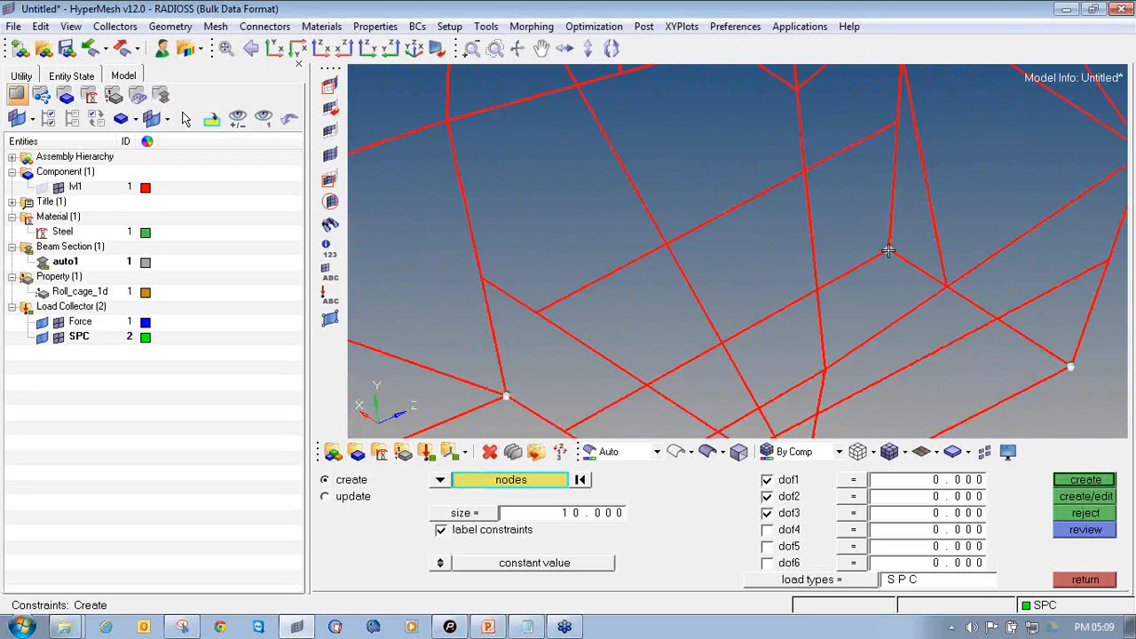
Create SPC constraints on dof1, dof2 and dof3 with value 0 at the eight selected nodes
ctrl+drag(926, 304, 760, 373)
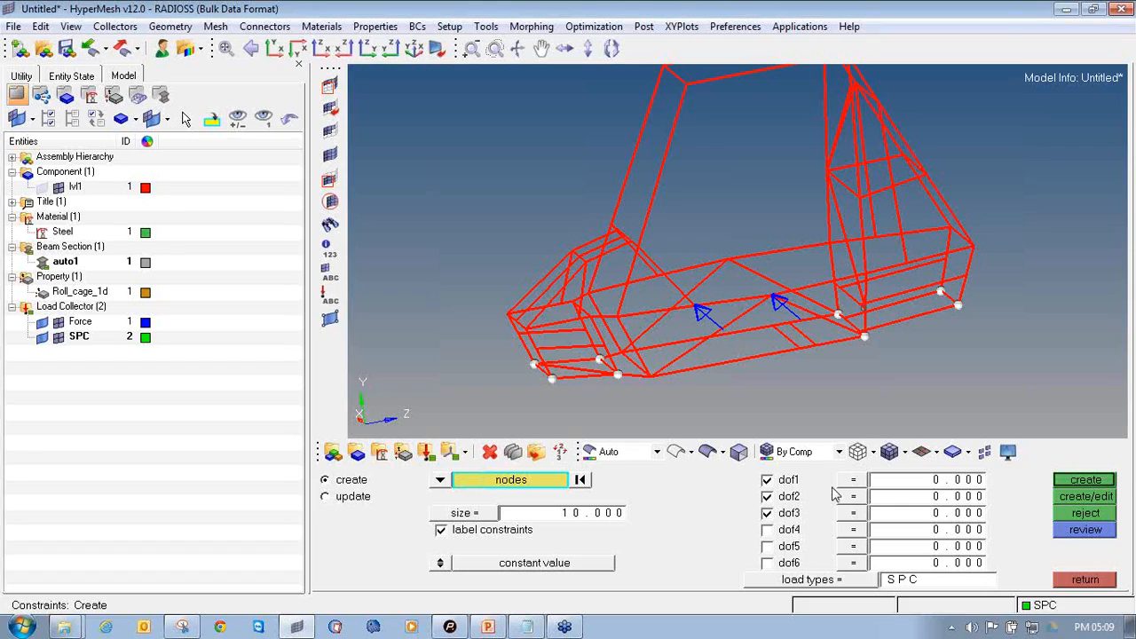
click(1085, 480)
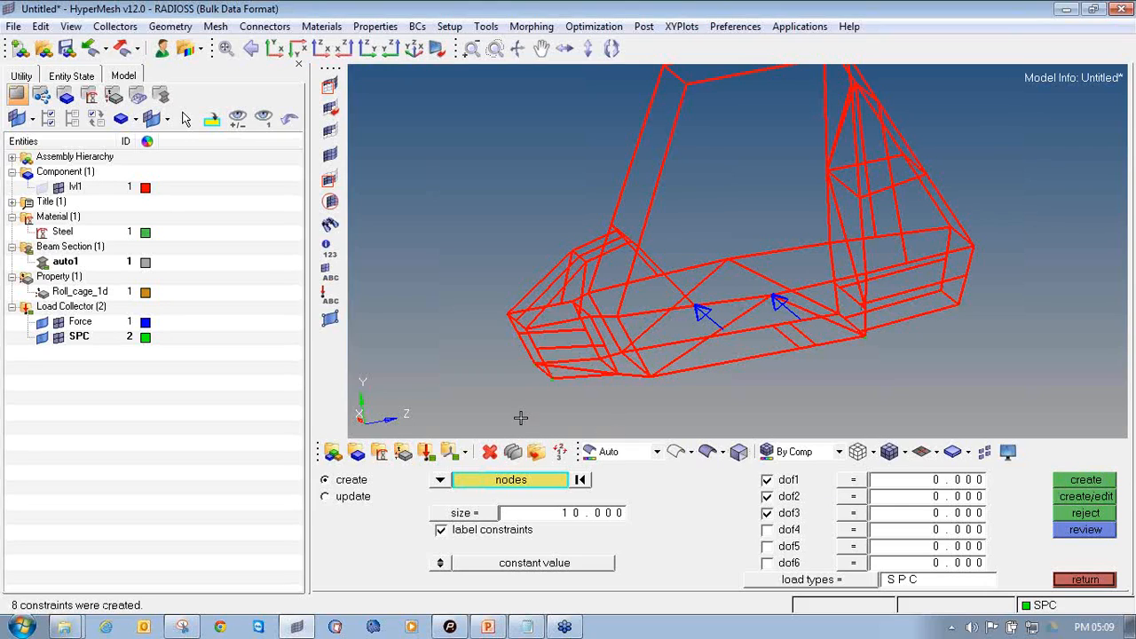
scroll(559, 391, up, 8)
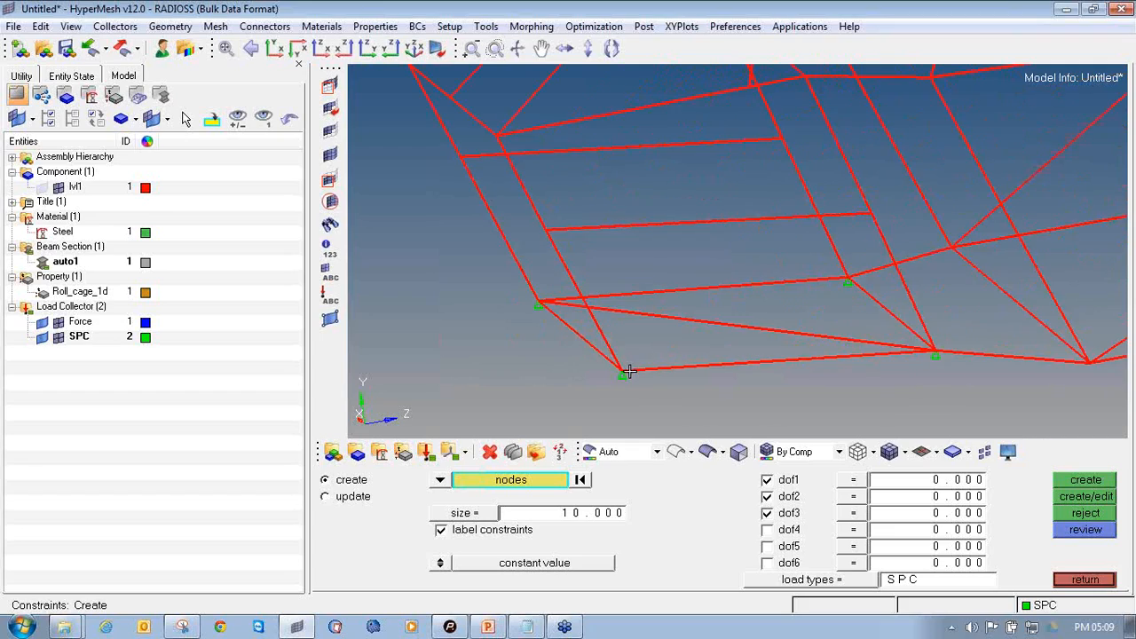
scroll(593, 394, down, 3)
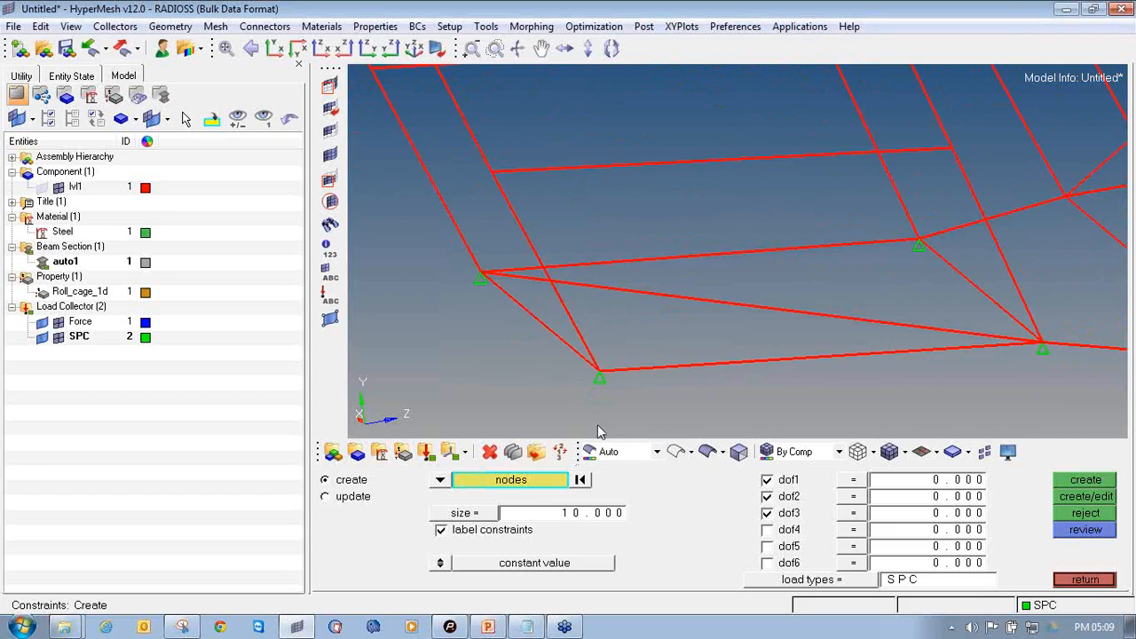
Set the display size of the constraint symbols to 100
click(582, 511)
text(100)
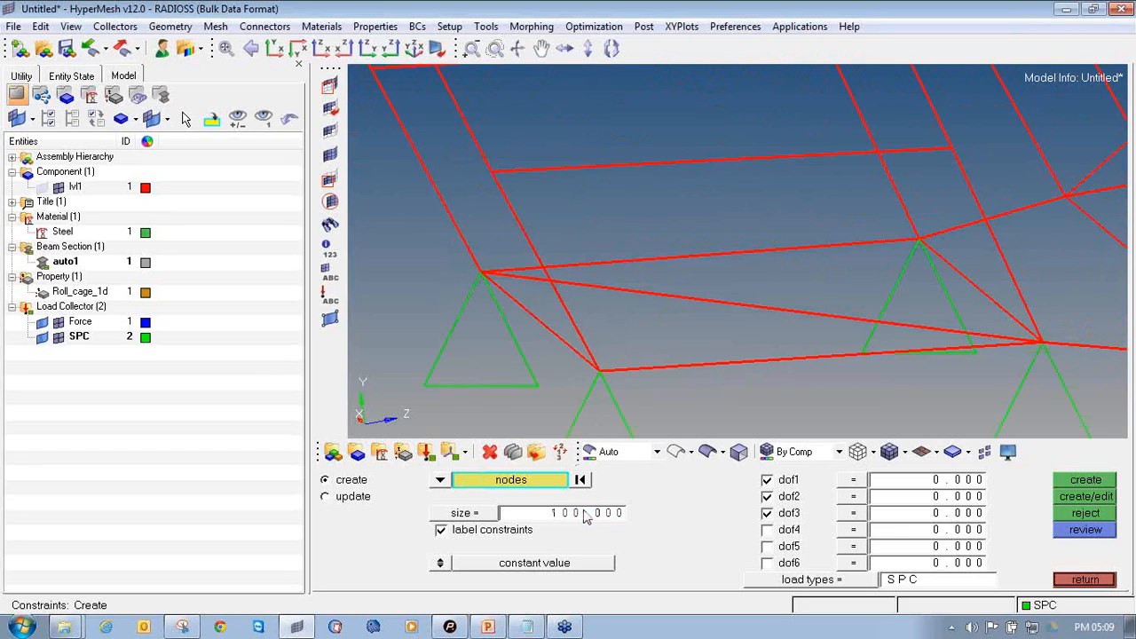
scroll(726, 234, down, 5)
scroll(727, 234, down, 5)
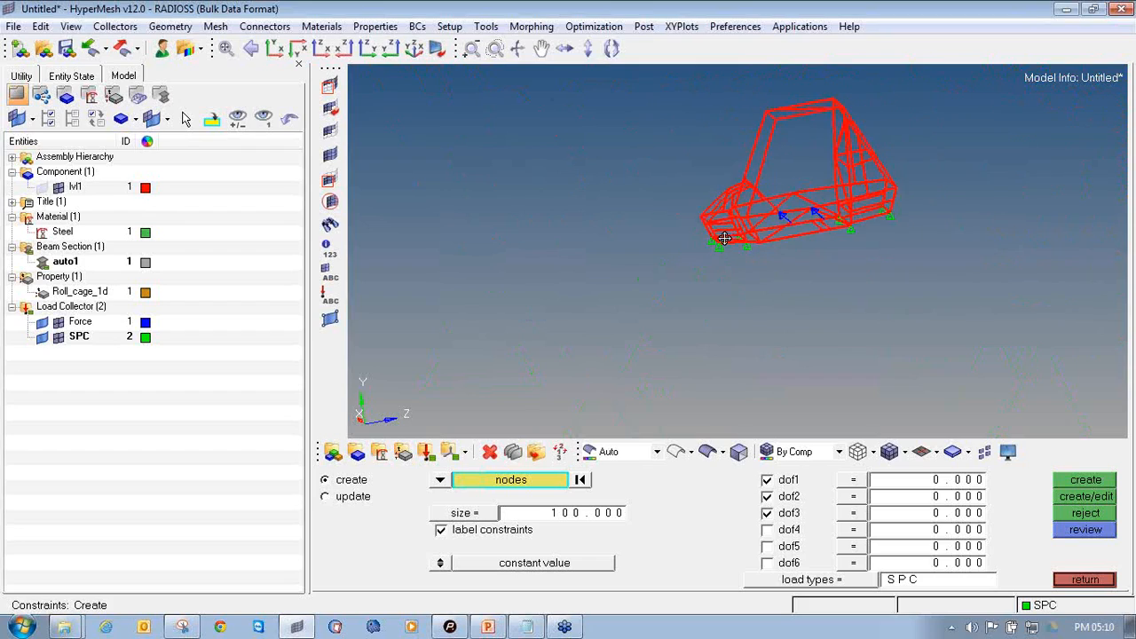
ctrl+right_drag(726, 235, 661, 296)
scroll(661, 296, up, 3)
mouse_move(664, 302)
ctrl+mouse_down()
mouse_move(671, 358)
mouse_move(727, 369)
mouse_move(709, 296)
mouse_move(755, 288)
mouse_move(724, 302)
mouse_move(694, 271)
ctrl+mouse_up()
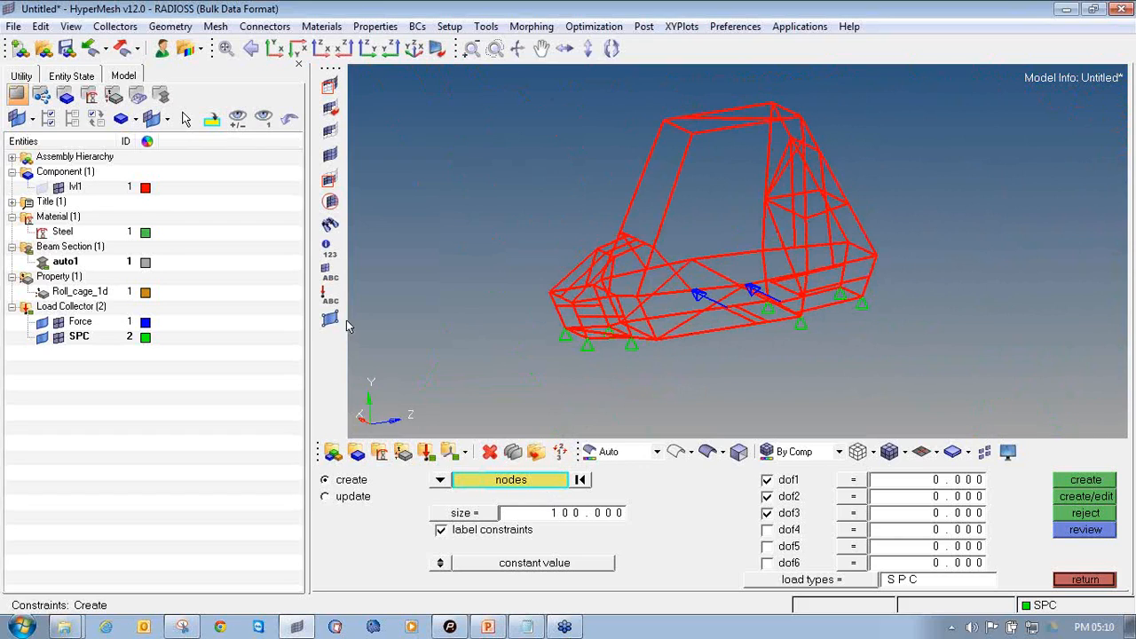
Turn on the load labels for the forces and constraints and leave constraint creation
click(330, 296)
ctrl+drag(621, 371, 537, 374)
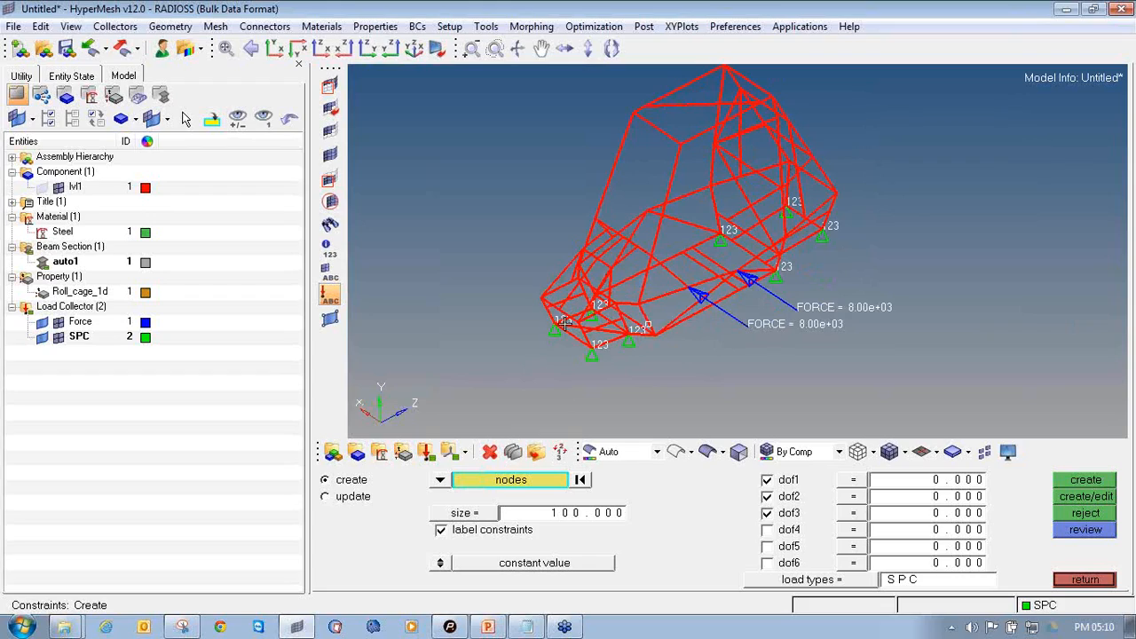
ctrl+scroll(565, 324, up, 1)
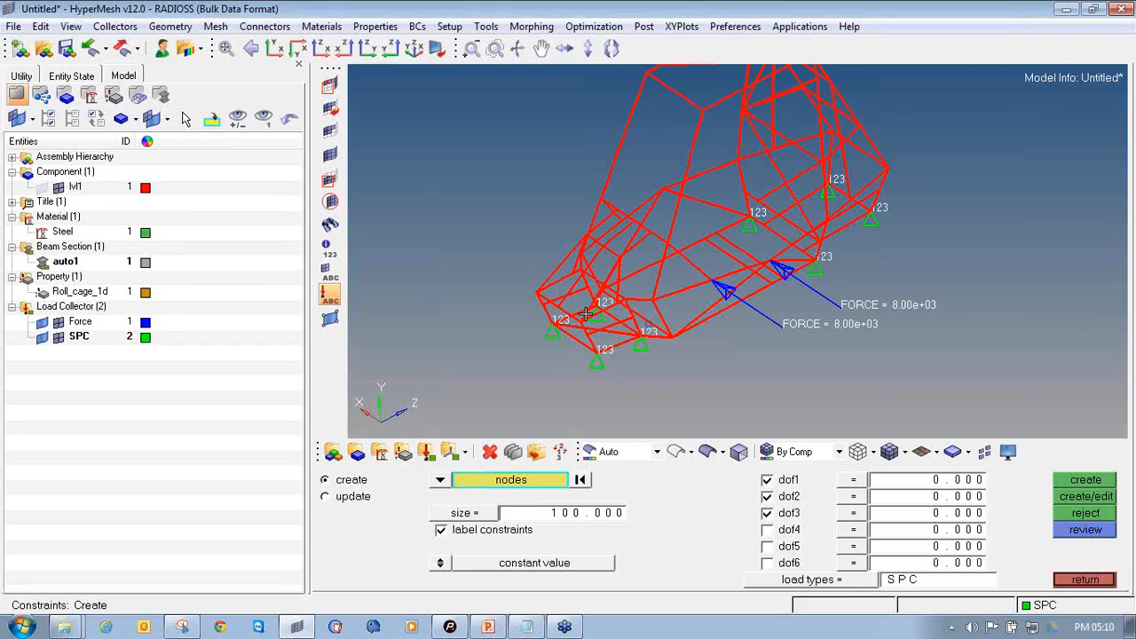
click(1085, 578)
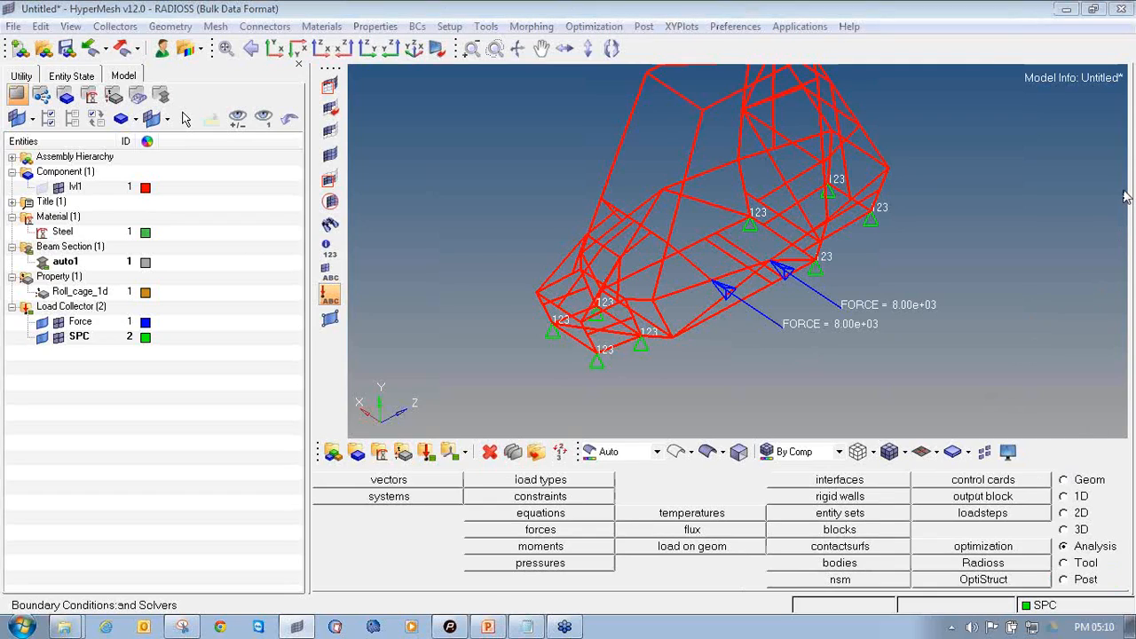
Start a new load step named Side_impact with the type linear static
mouse_move(1103, 523)
mouse_down()
mouse_move(1052, 545)
mouse_move(1104, 554)
mouse_move(1121, 538)
mouse_up()
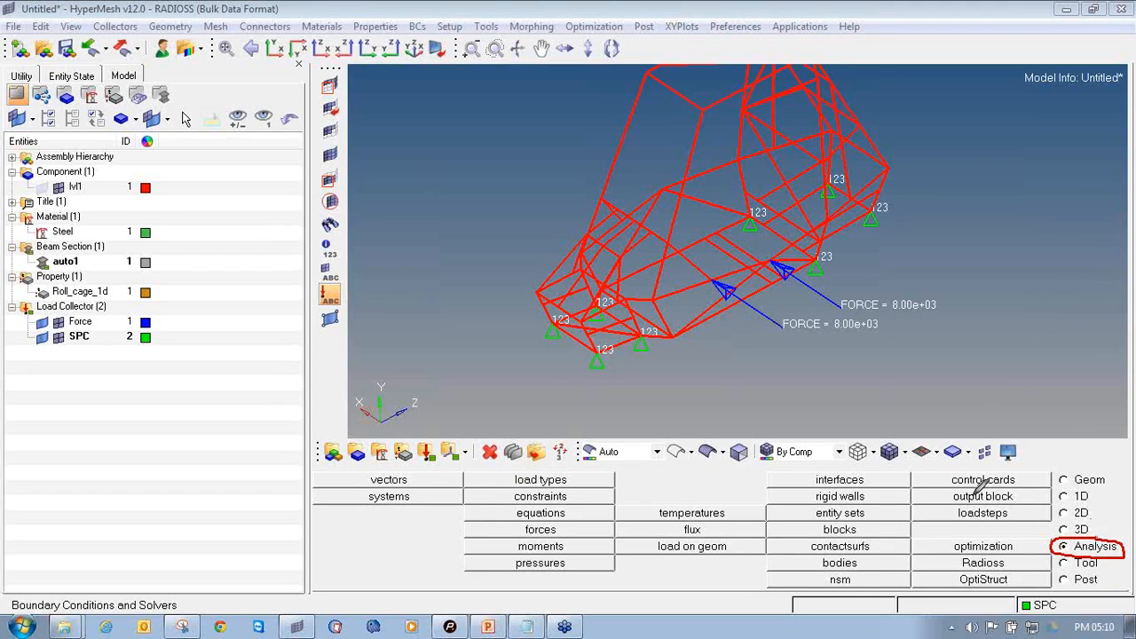
mouse_move(974, 496)
mouse_down()
mouse_move(954, 509)
mouse_move(996, 523)
mouse_move(1028, 513)
mouse_move(969, 503)
mouse_up()
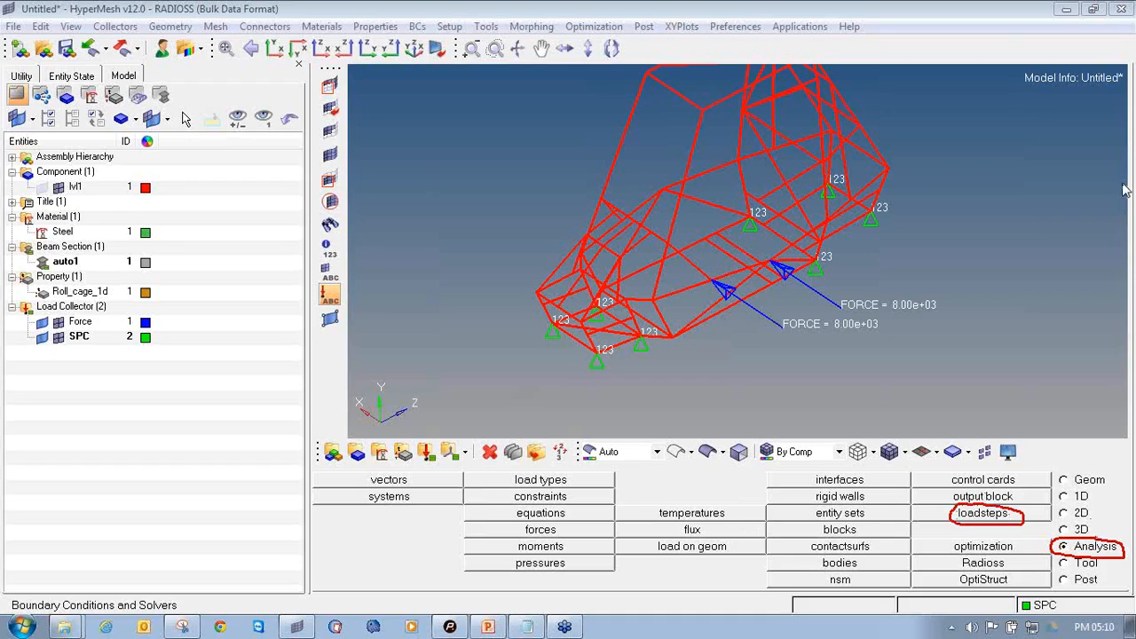
click(1008, 516)
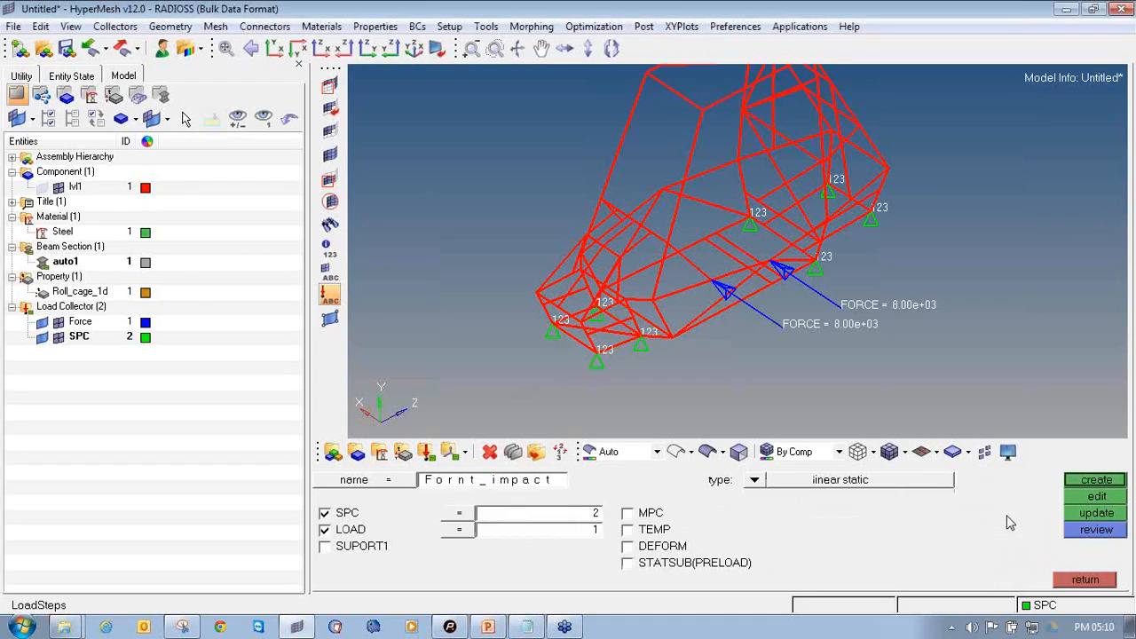
click(482, 480)
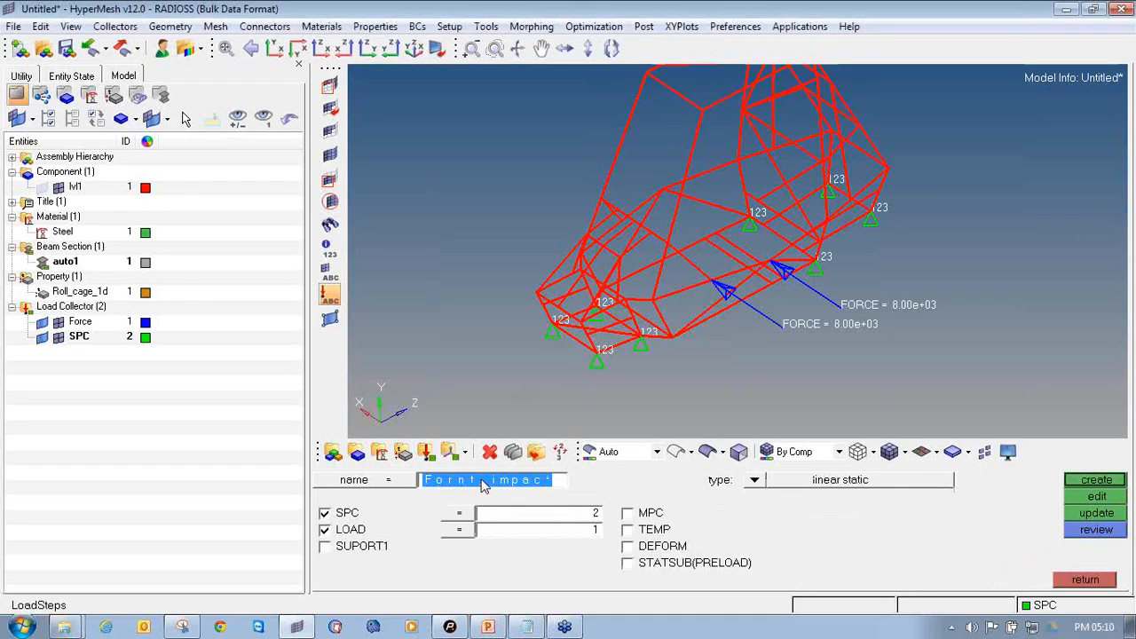
text(Side_imp)
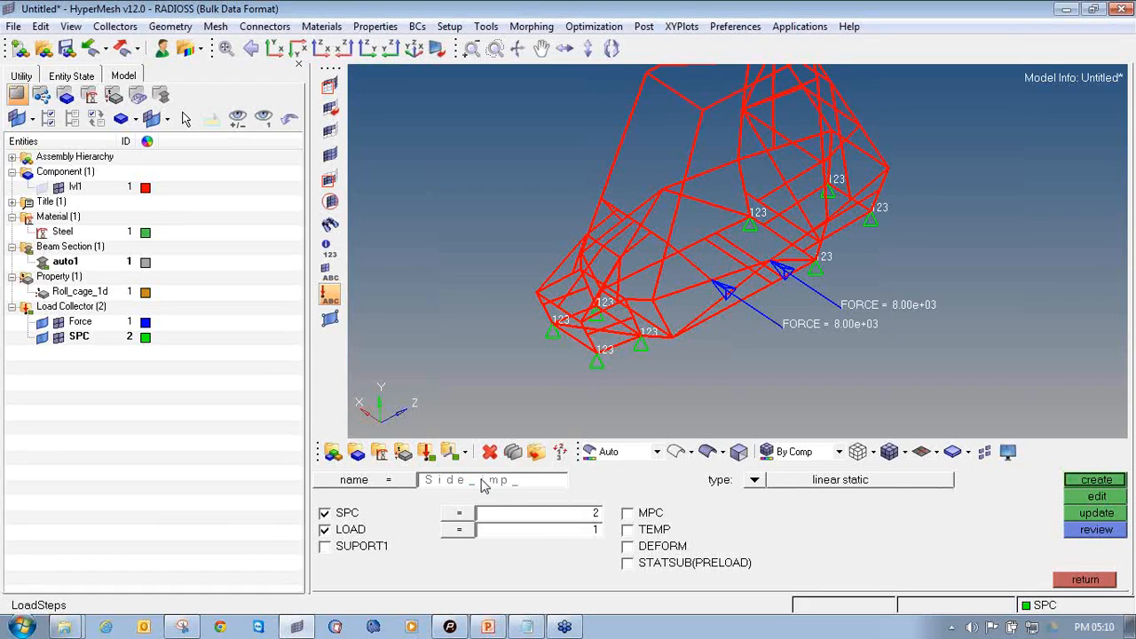
click(754, 479)
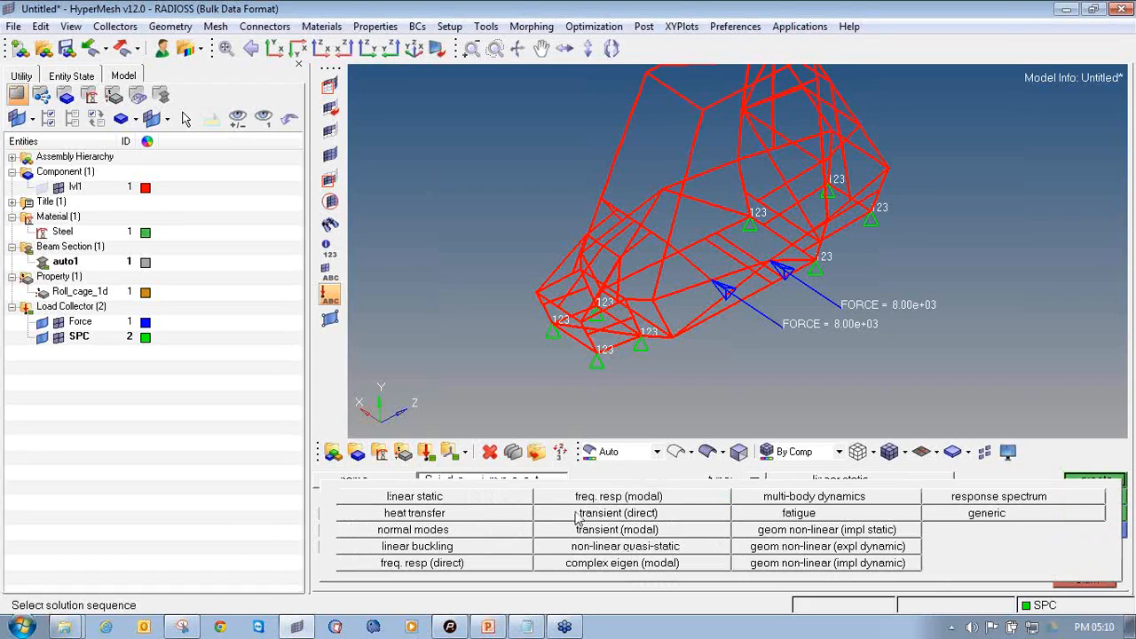
click(493, 502)
Assign the SPC collector as SPC and the Force collector as LOAD, create the load step and leave its setup
click(331, 512)
click(325, 515)
click(324, 530)
click(324, 530)
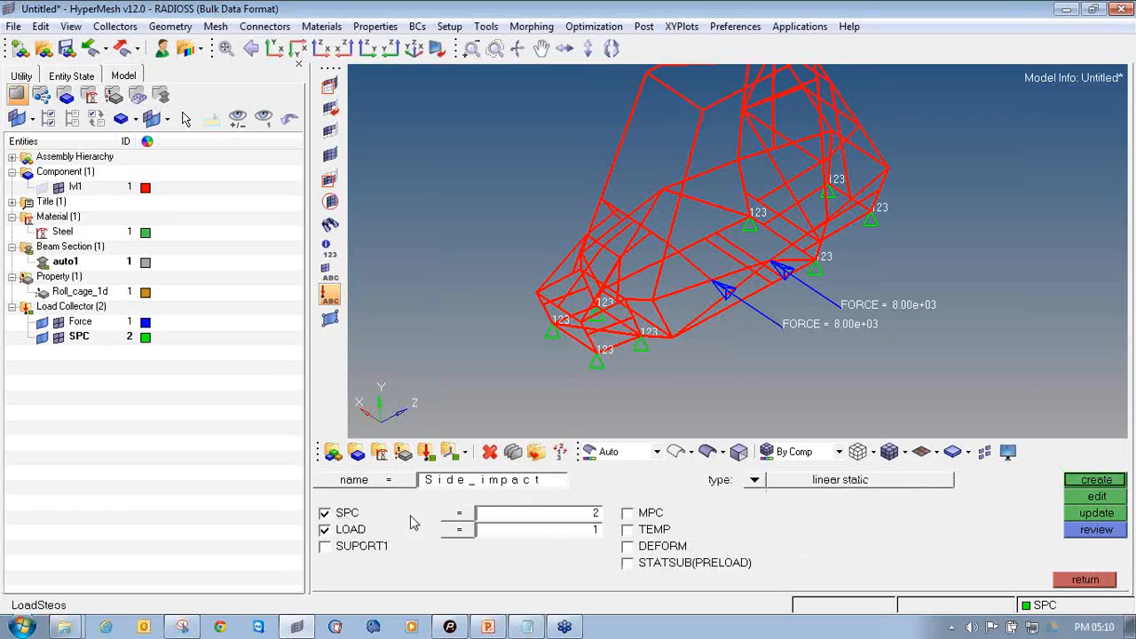
click(464, 514)
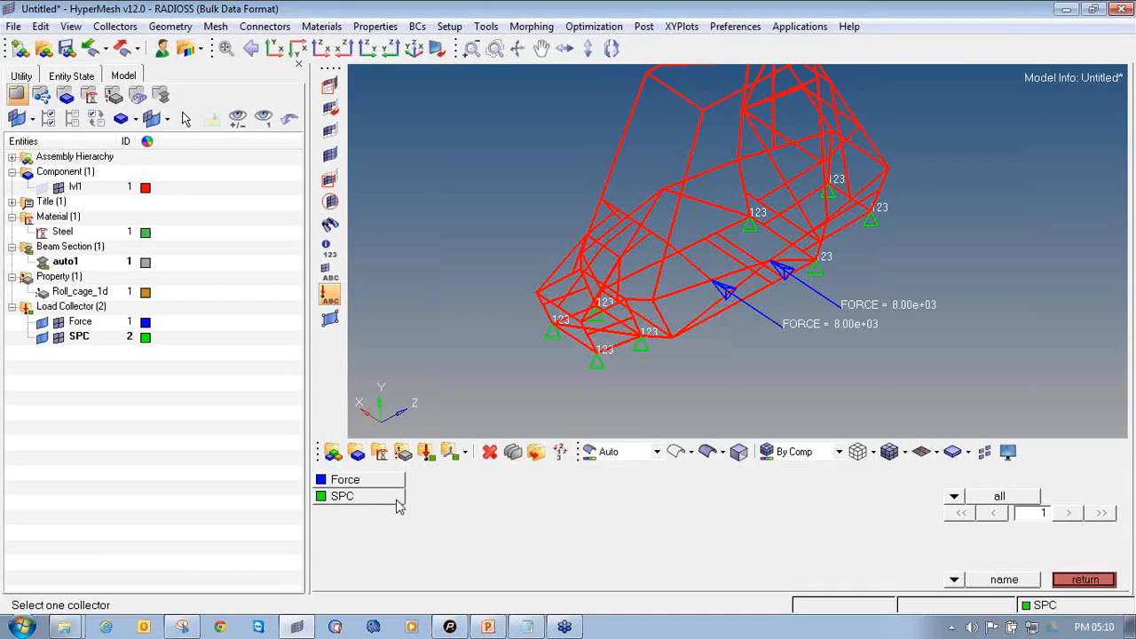
click(397, 503)
click(459, 530)
click(393, 482)
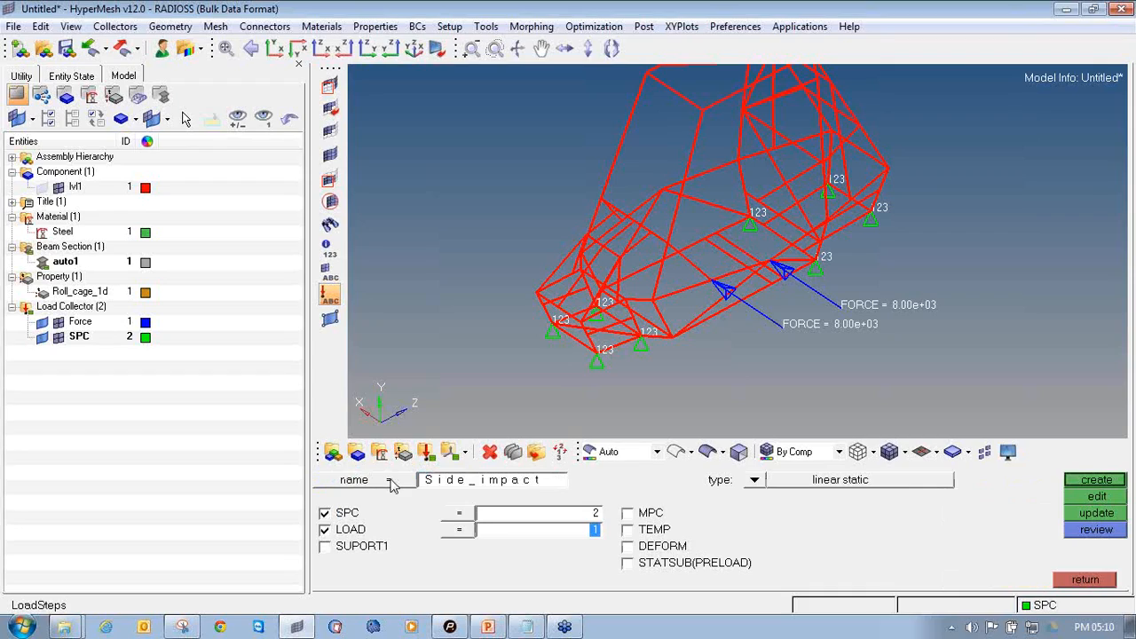
click(1095, 480)
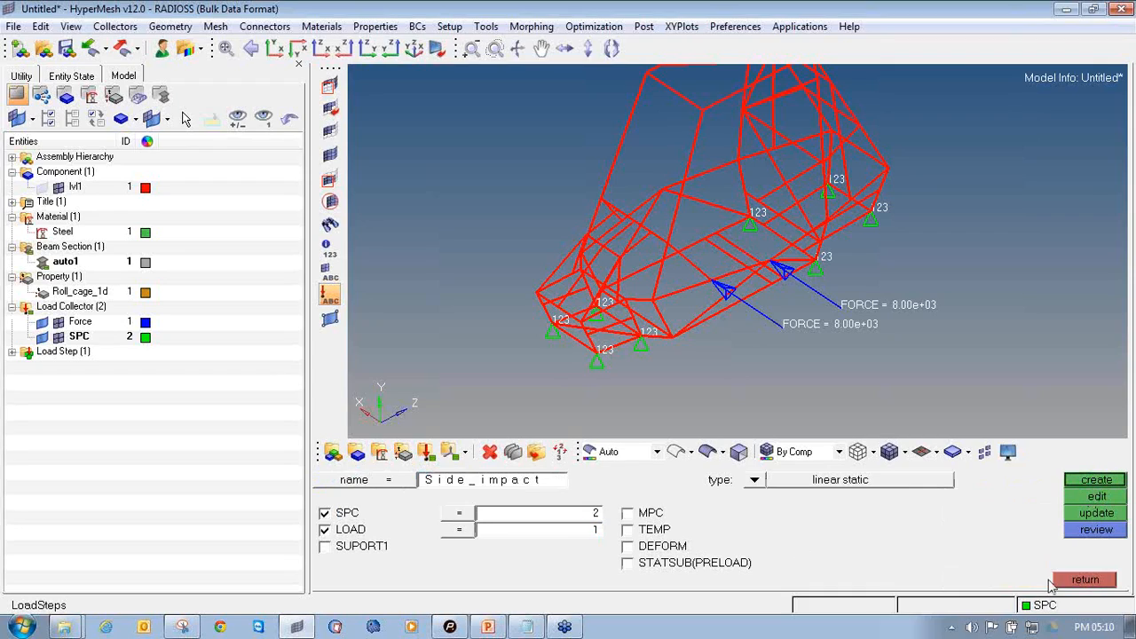
click(1084, 579)
Expand the Load Step group and review the component, material, property, load collectors and load step in the model tree
click(12, 352)
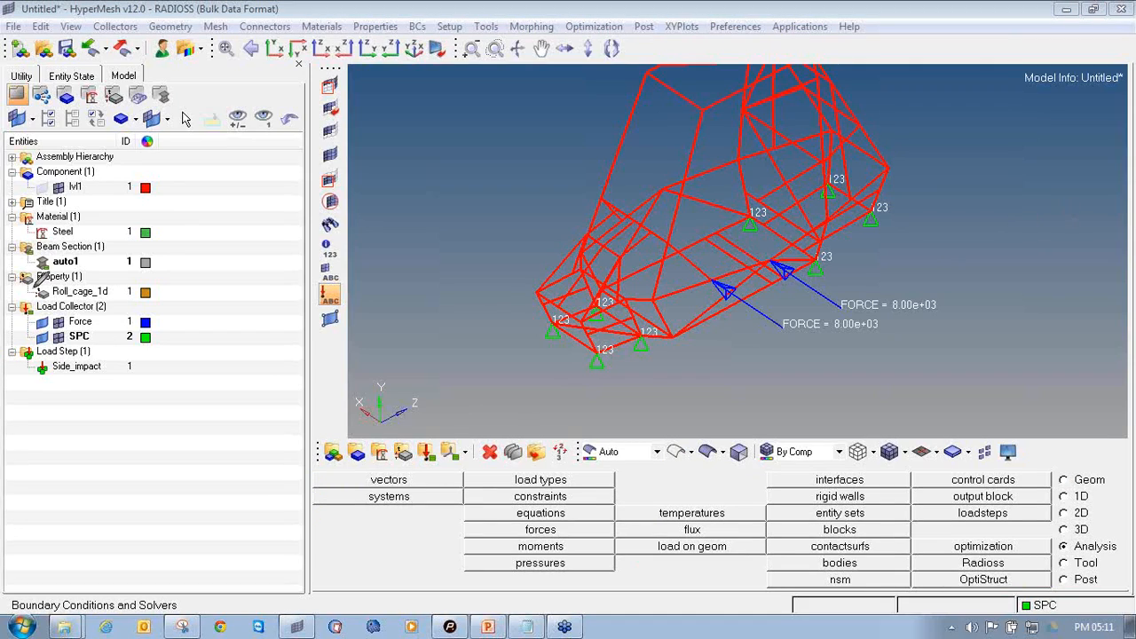
mouse_move(22, 343)
mouse_down()
mouse_move(7, 375)
mouse_move(115, 380)
mouse_move(142, 350)
mouse_move(75, 333)
mouse_move(26, 344)
mouse_up()
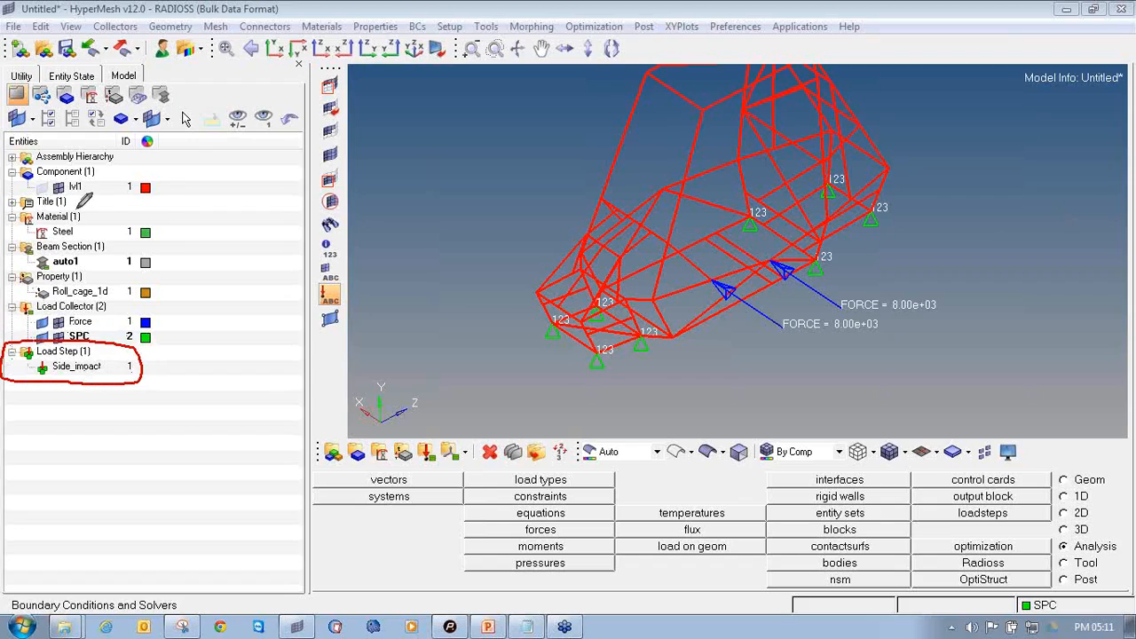
mouse_move(84, 225)
mouse_down()
mouse_move(93, 236)
mouse_move(118, 219)
mouse_up()
mouse_move(103, 280)
mouse_down()
mouse_move(108, 291)
mouse_move(133, 271)
mouse_up()
mouse_move(94, 179)
mouse_down()
mouse_move(99, 189)
mouse_move(125, 176)
mouse_up()
drag(104, 325, 161, 308)
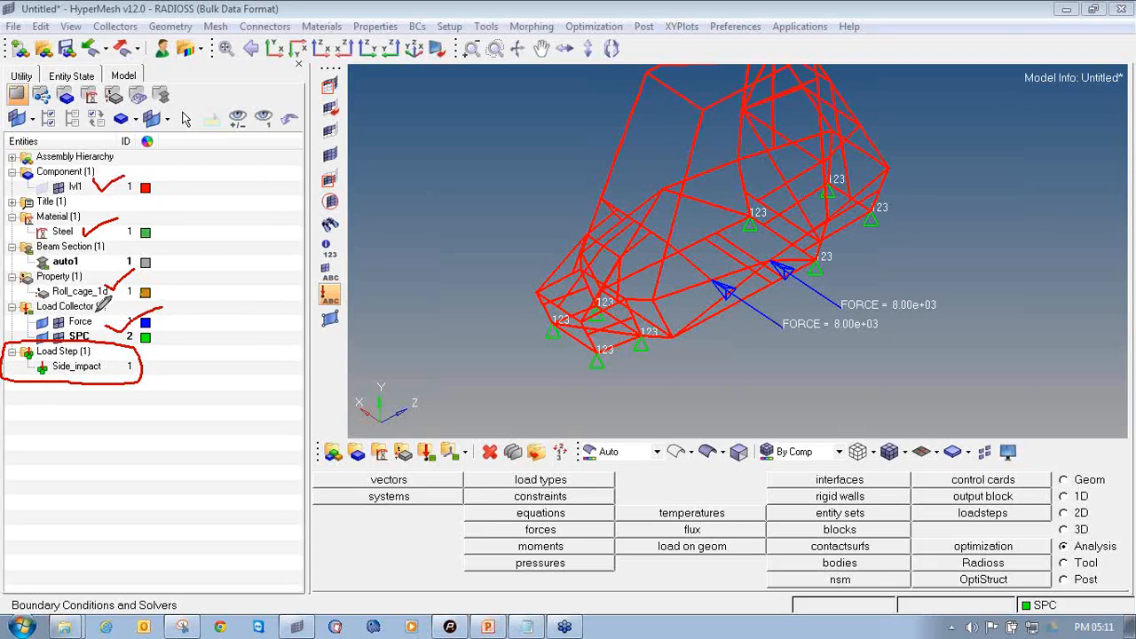
drag(146, 371, 192, 336)
click(1049, 297)
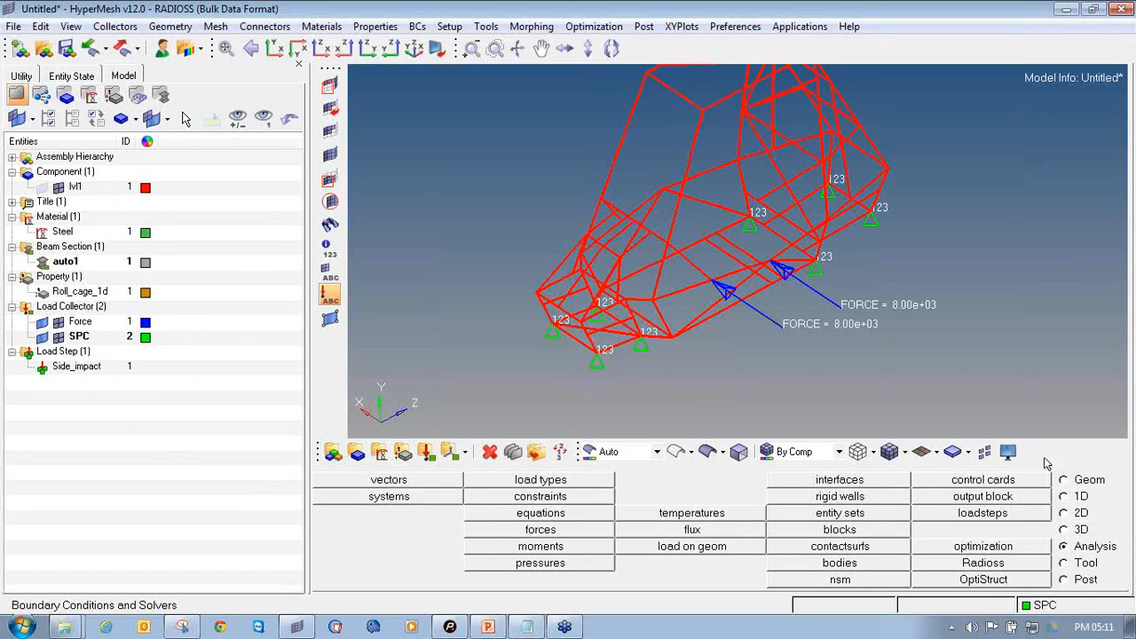
Start saving the model under a new name and create a folder named Side_impact Analysis inside roll_cage_1d
click(14, 27)
click(40, 118)
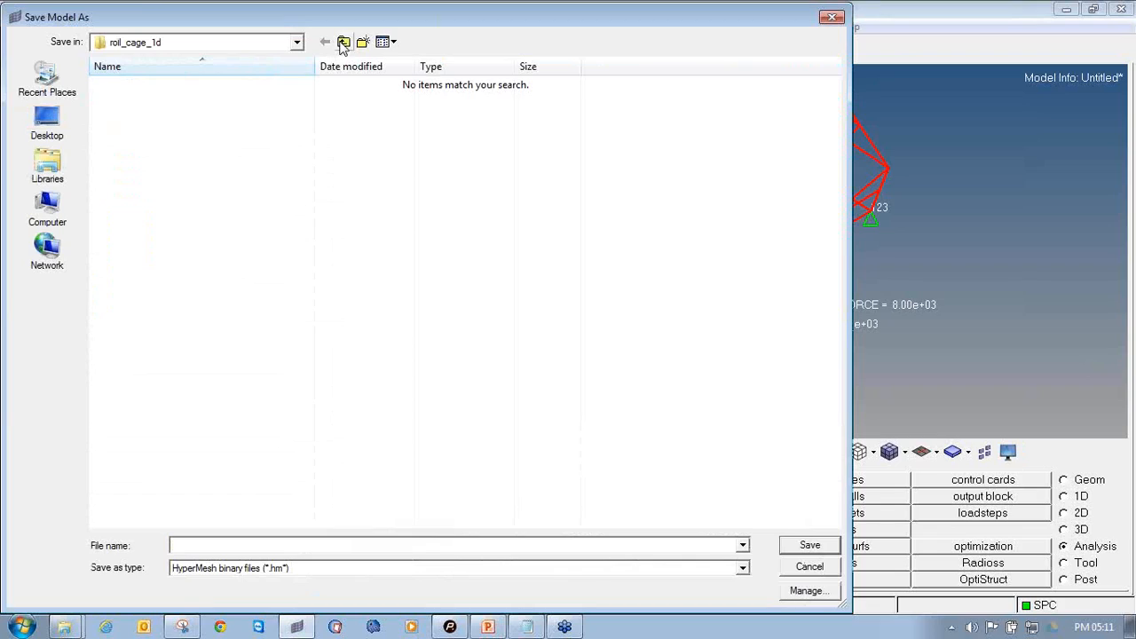
click(362, 43)
text(Side)
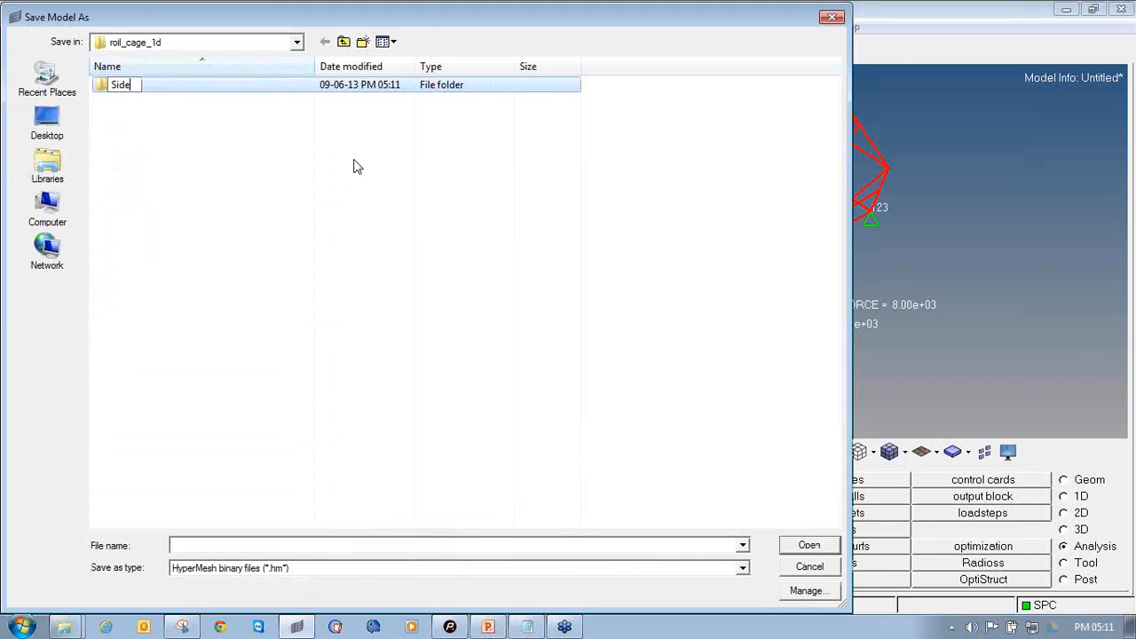
text(_impact Ananlysis)
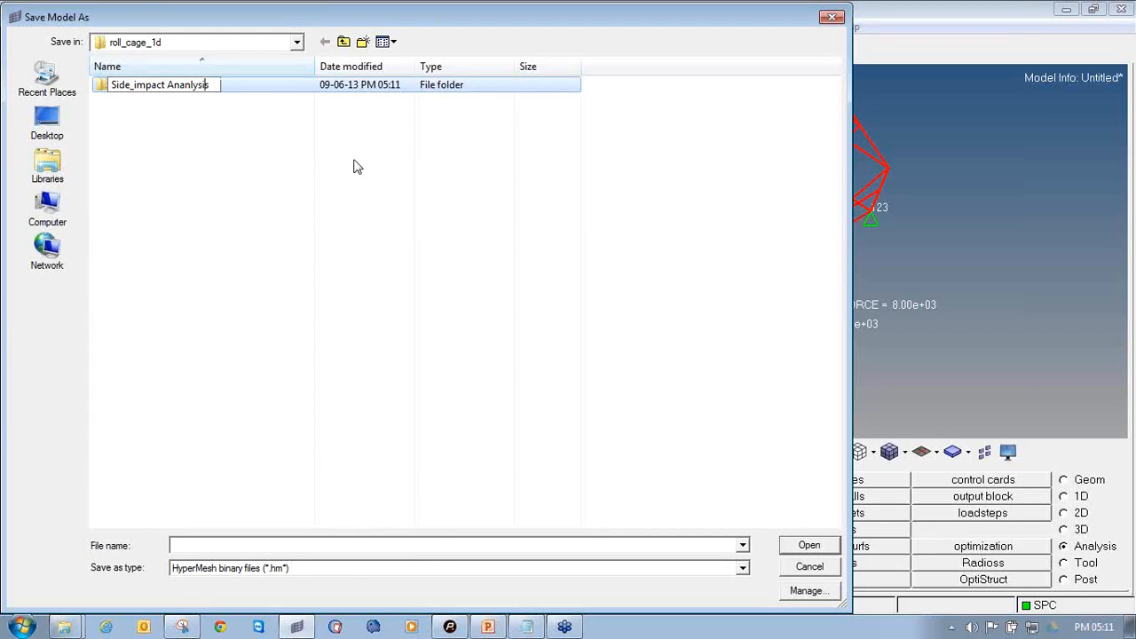
key(Return)
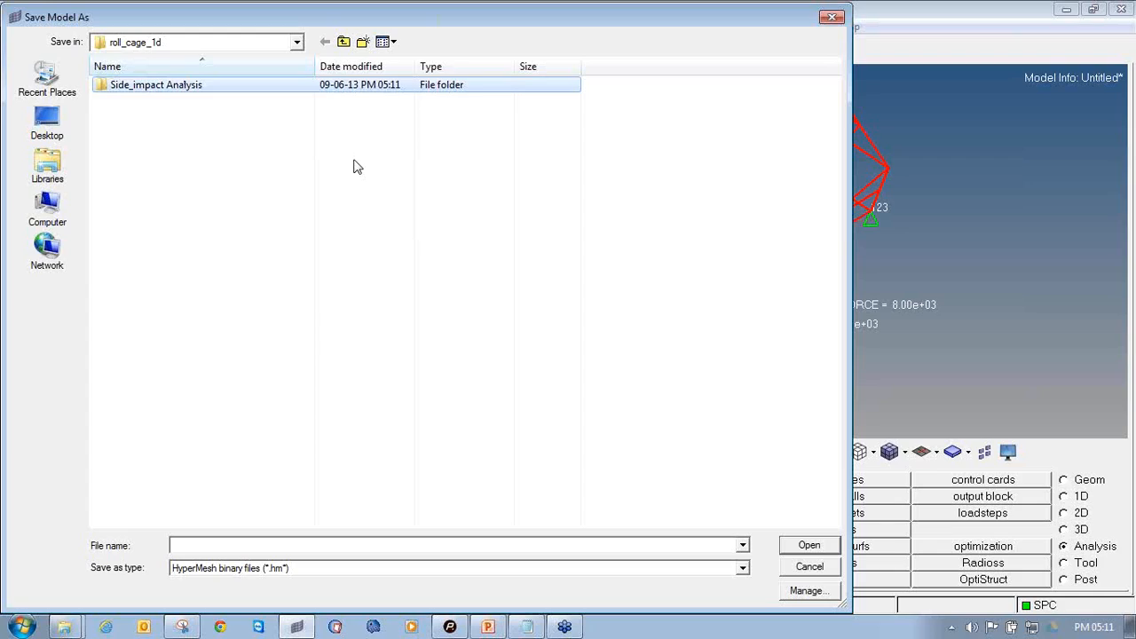
Save the model as side_impact in the Side_impact Analysis folder
key(Return)
text(side_impact)
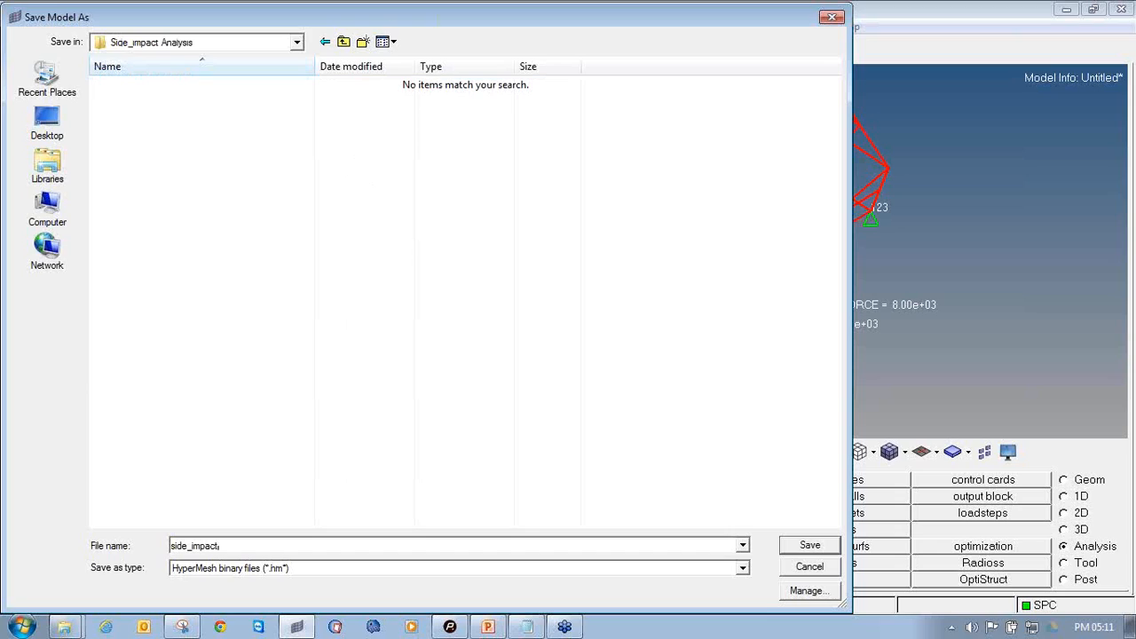
key(Return)
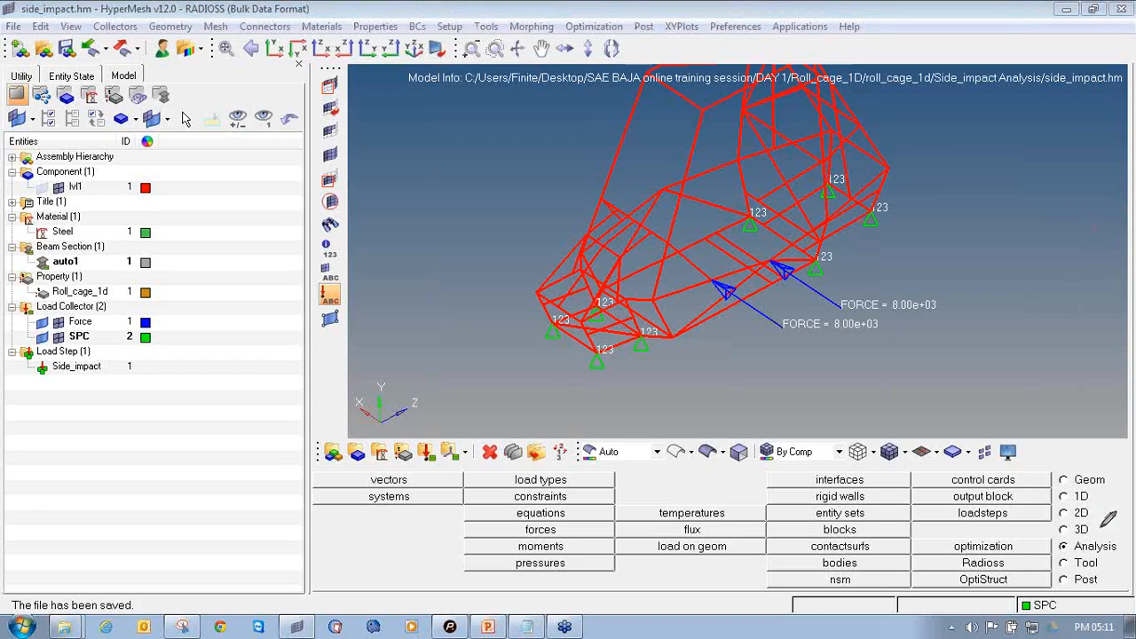
Set the Radioss input file to side_impact.fem in the Side_impact Analysis folder and run the analysis
mouse_move(1084, 525)
mouse_down()
mouse_move(1060, 550)
mouse_move(1123, 542)
mouse_move(1095, 527)
mouse_up()
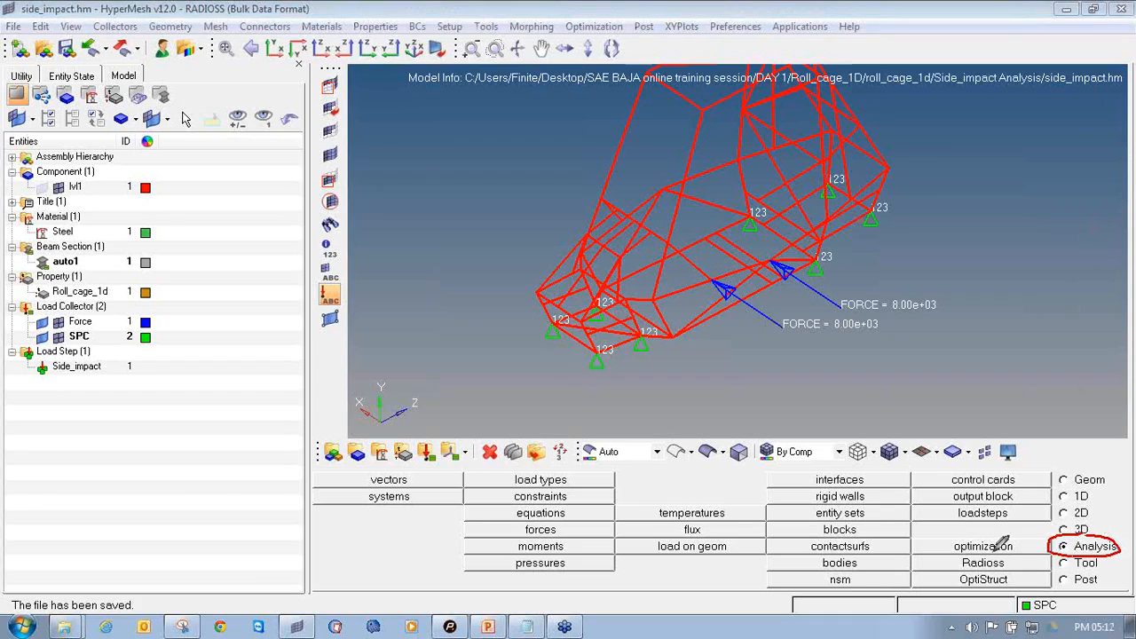
mouse_move(990, 554)
mouse_down()
mouse_move(947, 558)
mouse_move(1011, 567)
mouse_move(1001, 552)
mouse_move(971, 549)
mouse_up()
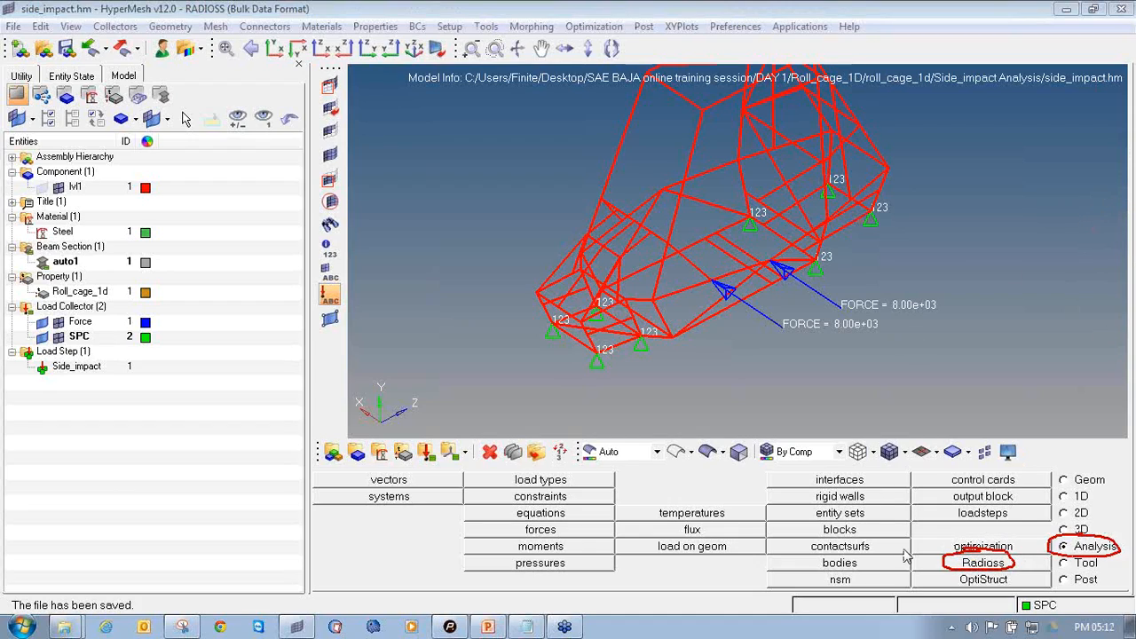
click(983, 564)
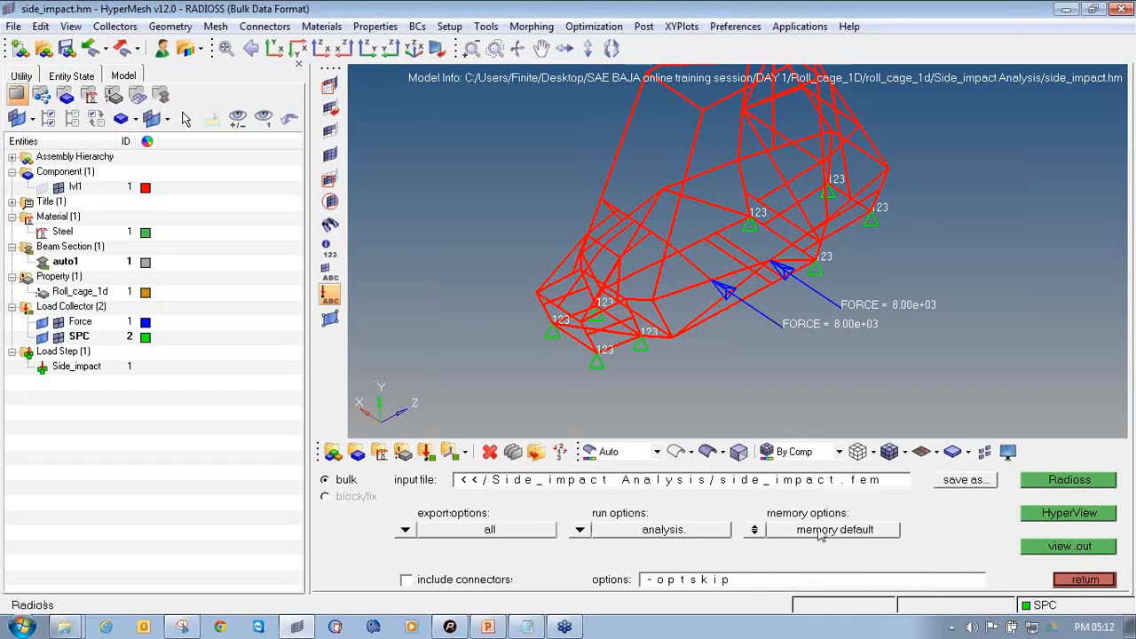
click(952, 482)
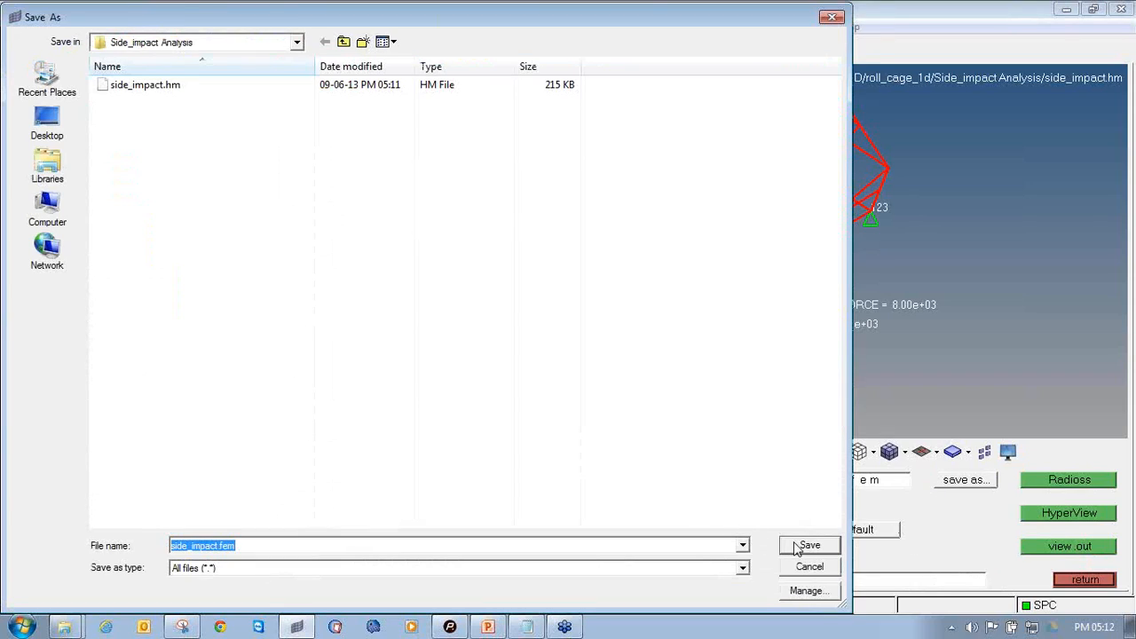
click(805, 544)
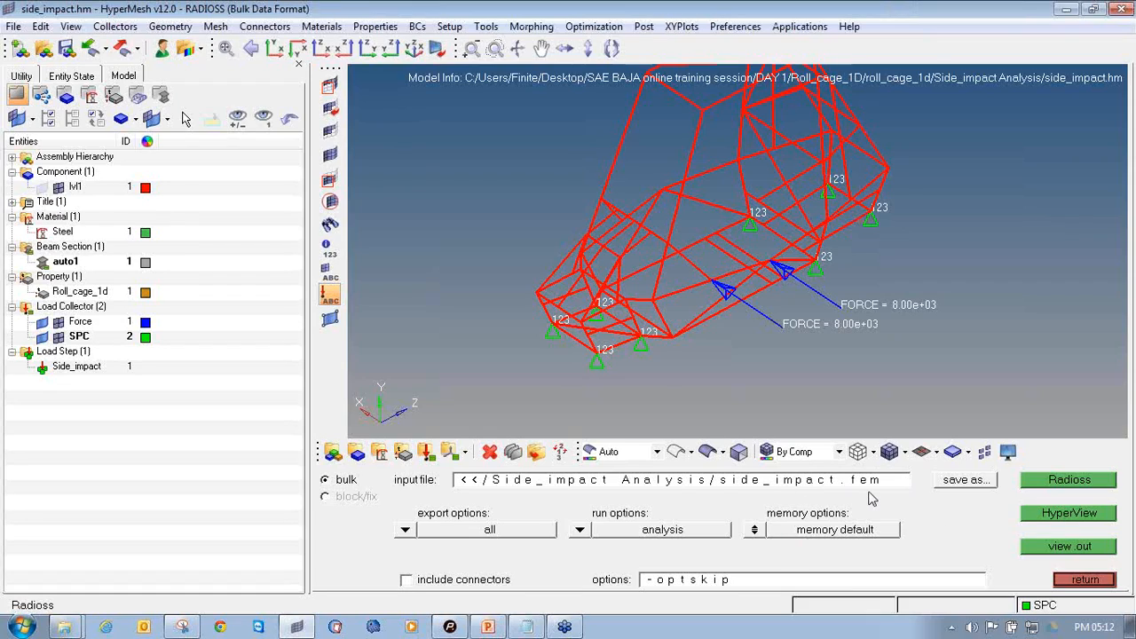
click(1097, 480)
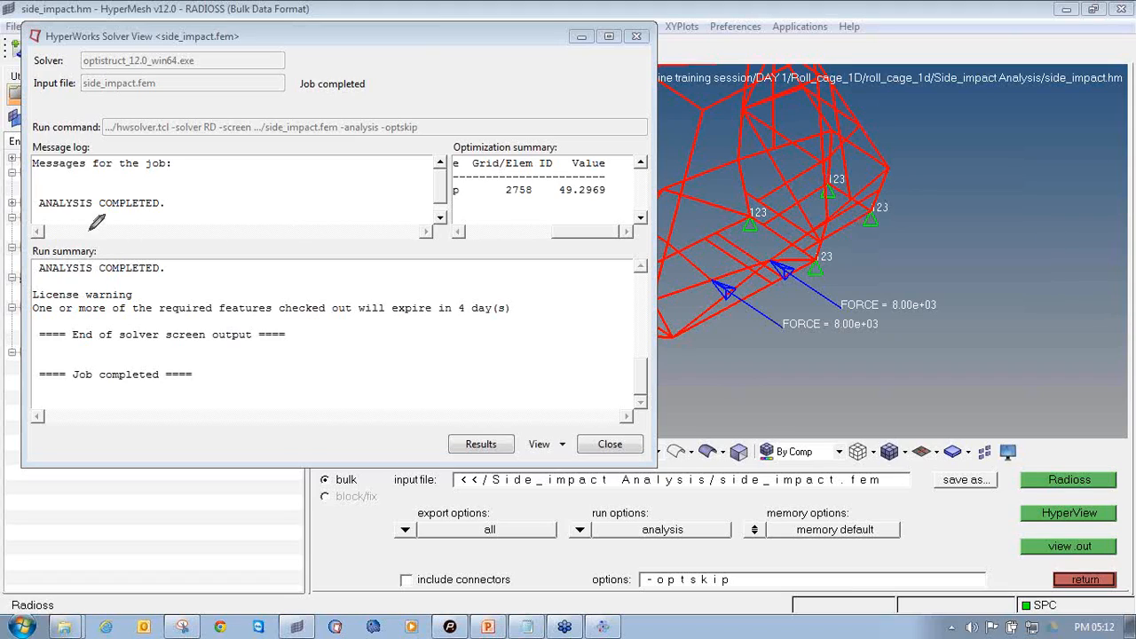
mouse_move(36, 209)
mouse_down()
mouse_move(147, 215)
mouse_move(173, 193)
mouse_move(35, 193)
mouse_move(30, 206)
mouse_move(57, 213)
mouse_up()
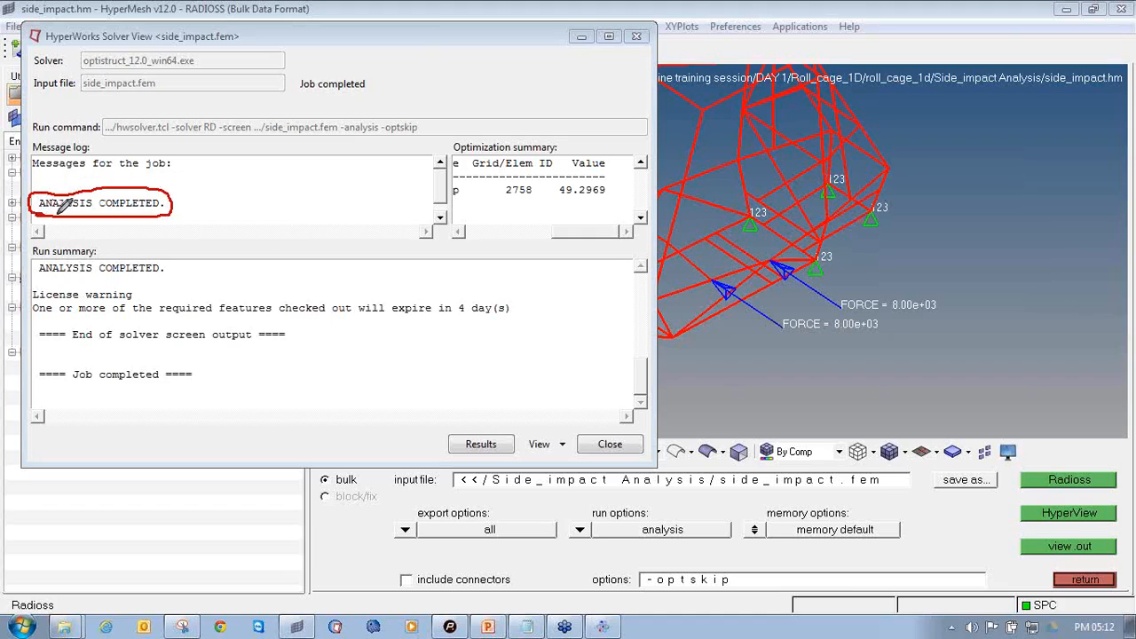
click(254, 188)
drag(192, 201, 288, 189)
mouse_move(203, 192)
mouse_down()
mouse_move(189, 200)
mouse_move(214, 209)
mouse_up()
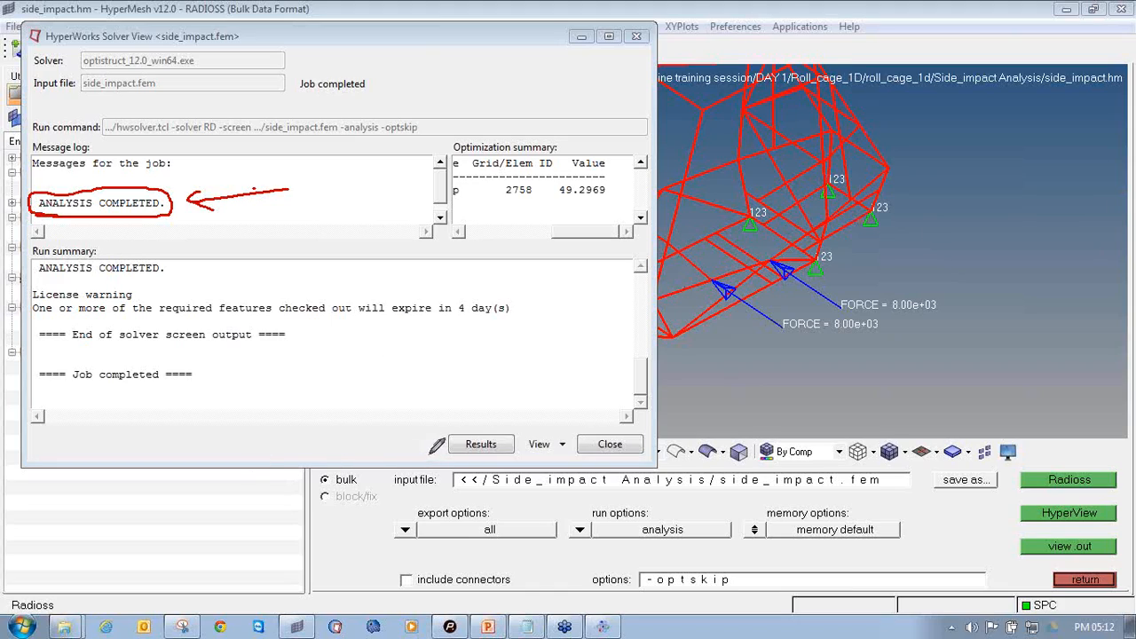
drag(442, 454, 508, 453)
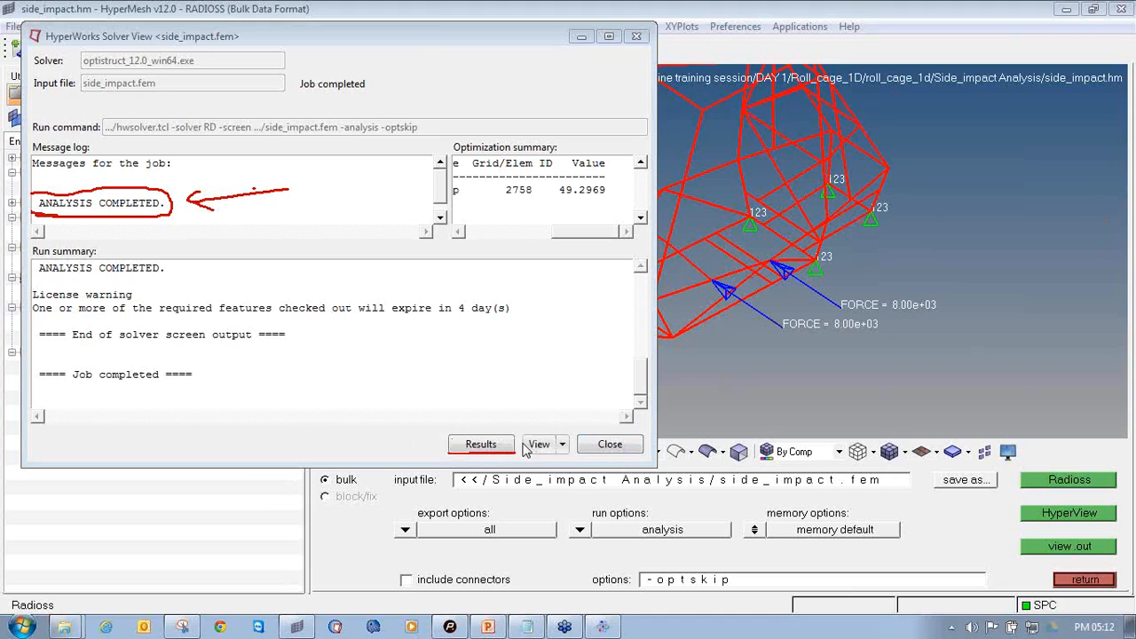
Load the solver results in HyperView, dismiss the message log and maximize the results window
click(497, 443)
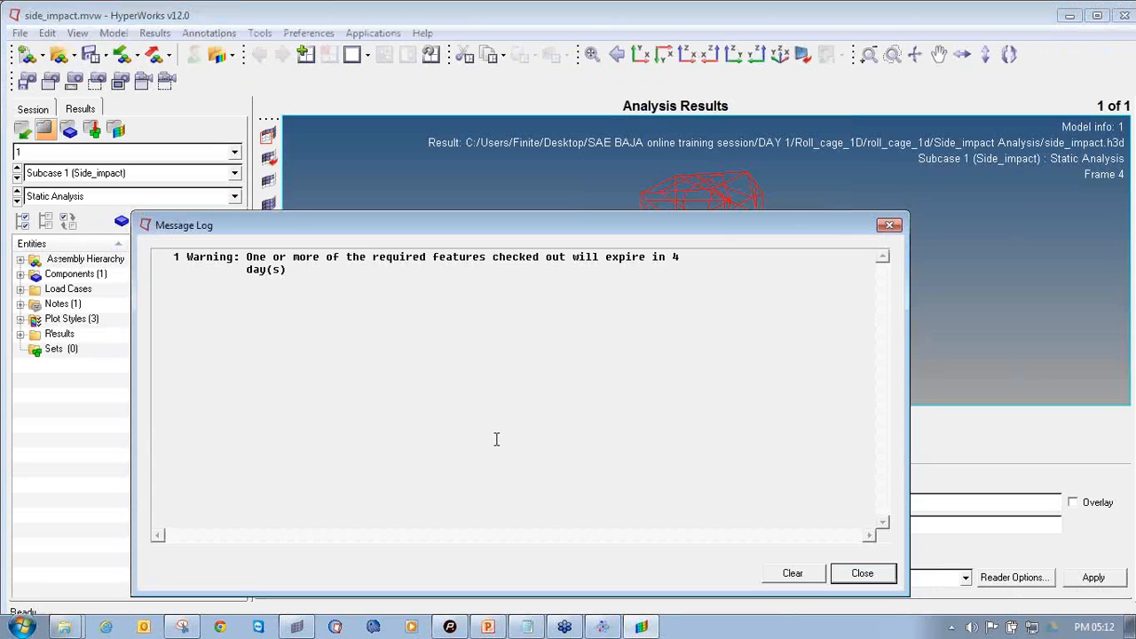
click(890, 225)
mouse_move(779, 178)
ctrl+mouse_down()
mouse_move(806, 233)
mouse_move(813, 296)
mouse_move(809, 286)
ctrl+mouse_up()
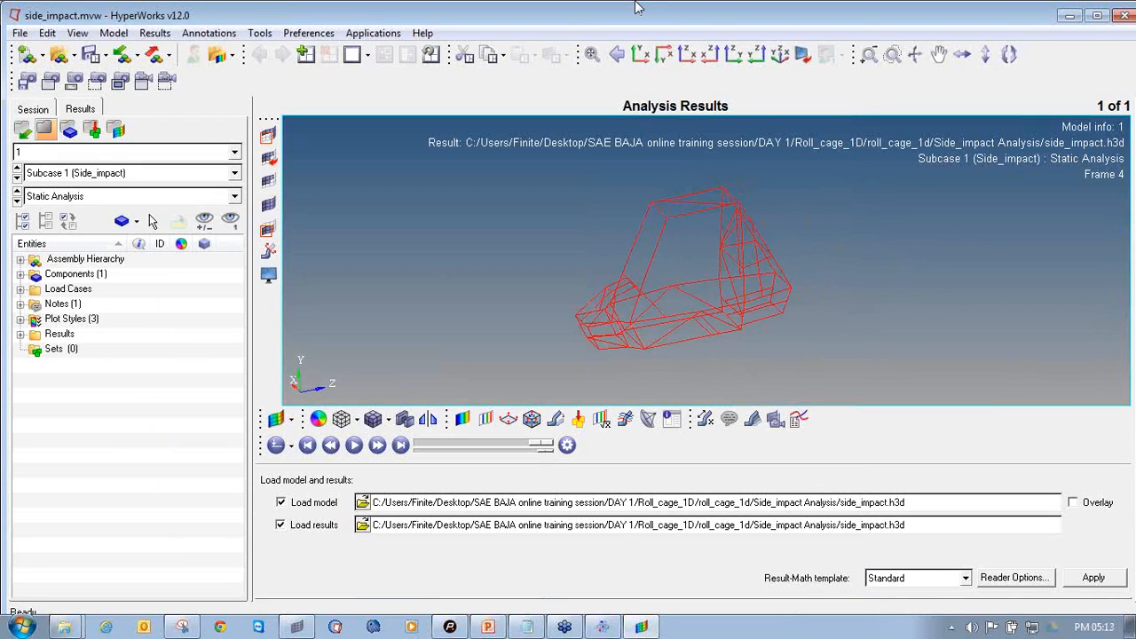
double_click(636, 16)
mouse_move(728, 241)
ctrl+mouse_down()
mouse_move(723, 269)
mouse_move(680, 246)
mouse_move(751, 276)
mouse_move(692, 270)
ctrl+mouse_up()
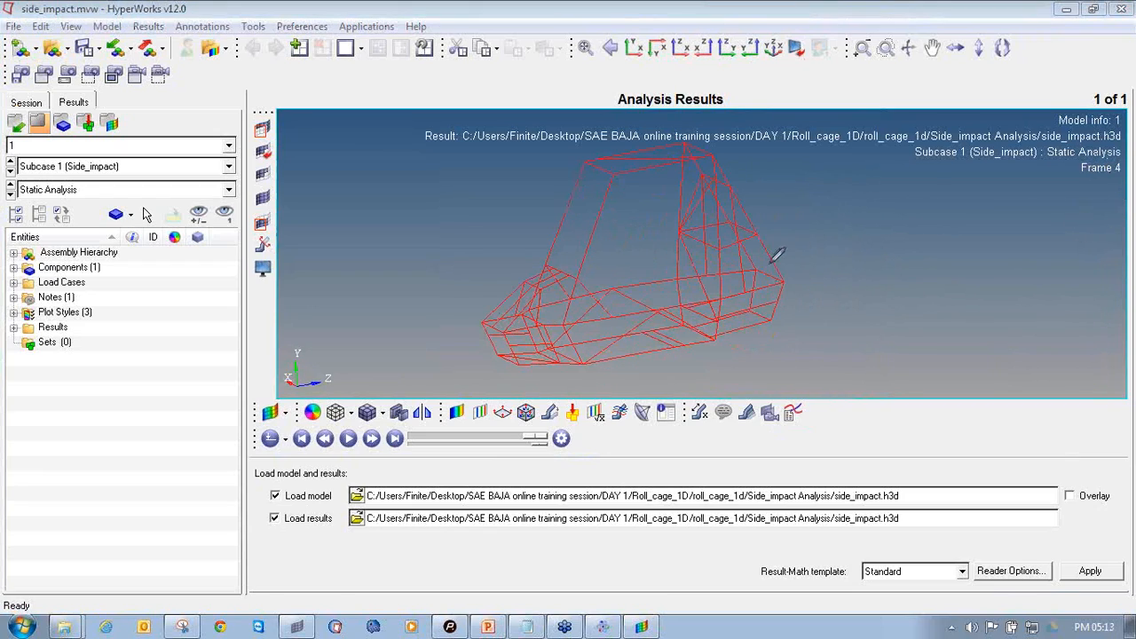
Plot the displacement magnitude contour on the roll cage
mouse_move(472, 407)
mouse_down()
mouse_move(452, 396)
mouse_move(444, 419)
mouse_move(470, 397)
mouse_move(457, 396)
mouse_up()
click(458, 412)
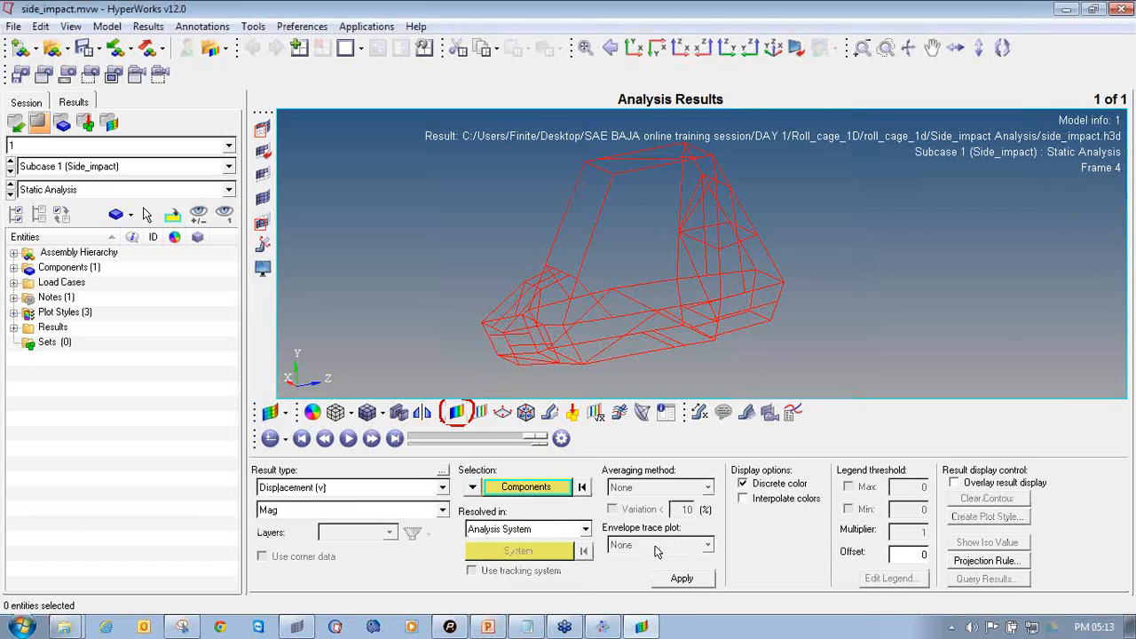
click(677, 582)
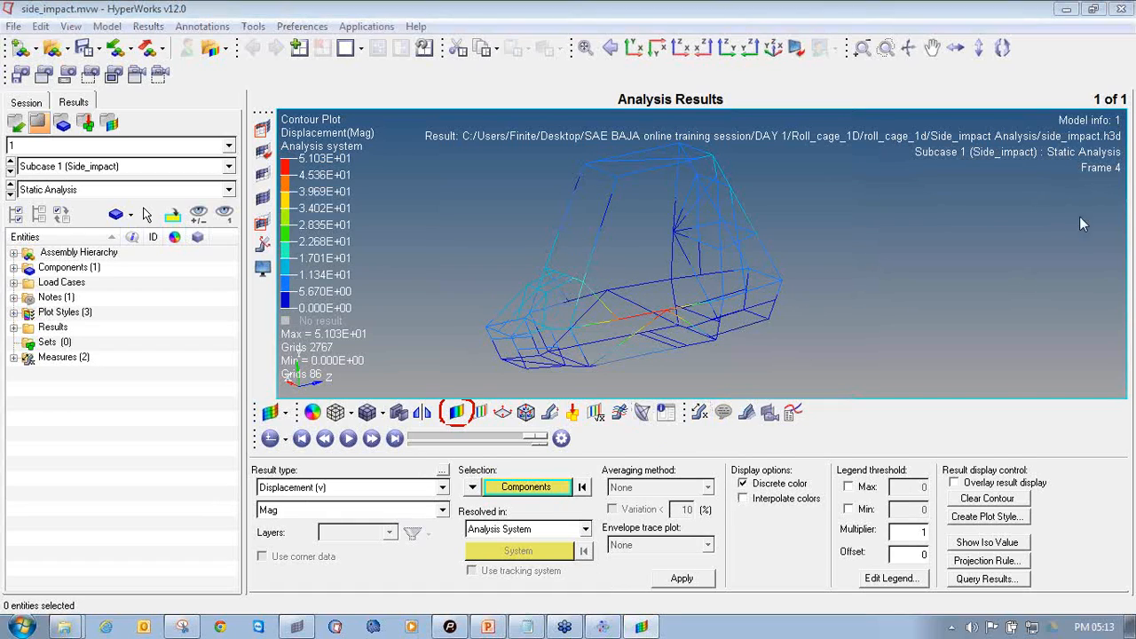
Display the Static MinMax Result measure on the model with only the maximum value labelled
mouse_move(701, 396)
mouse_down()
mouse_move(710, 422)
mouse_move(722, 393)
mouse_move(701, 397)
mouse_up()
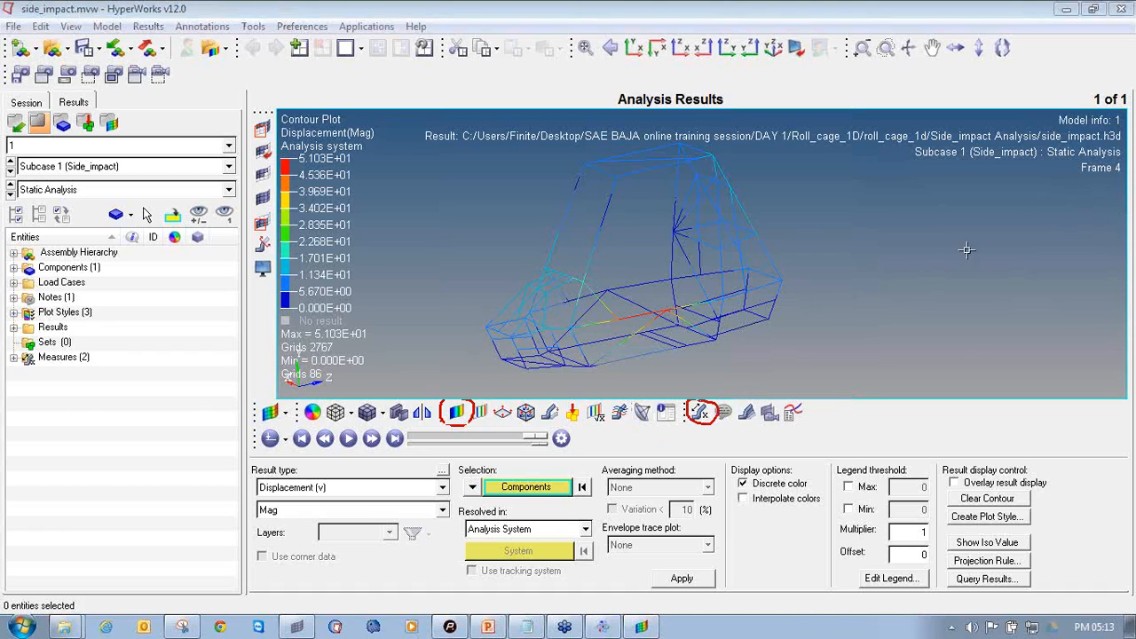
click(702, 414)
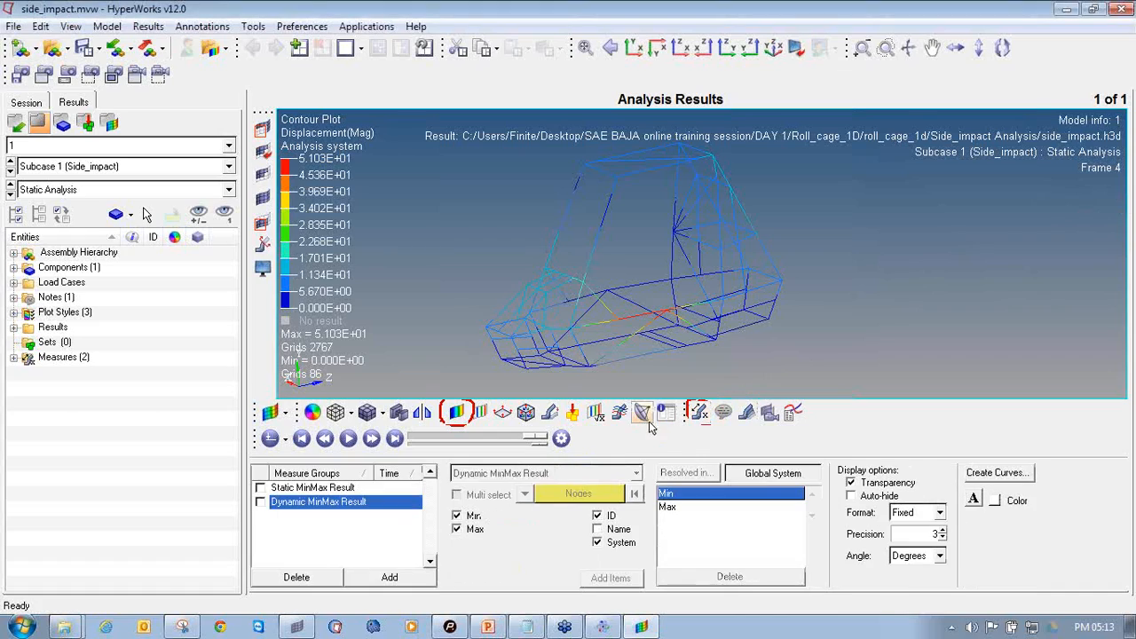
click(258, 489)
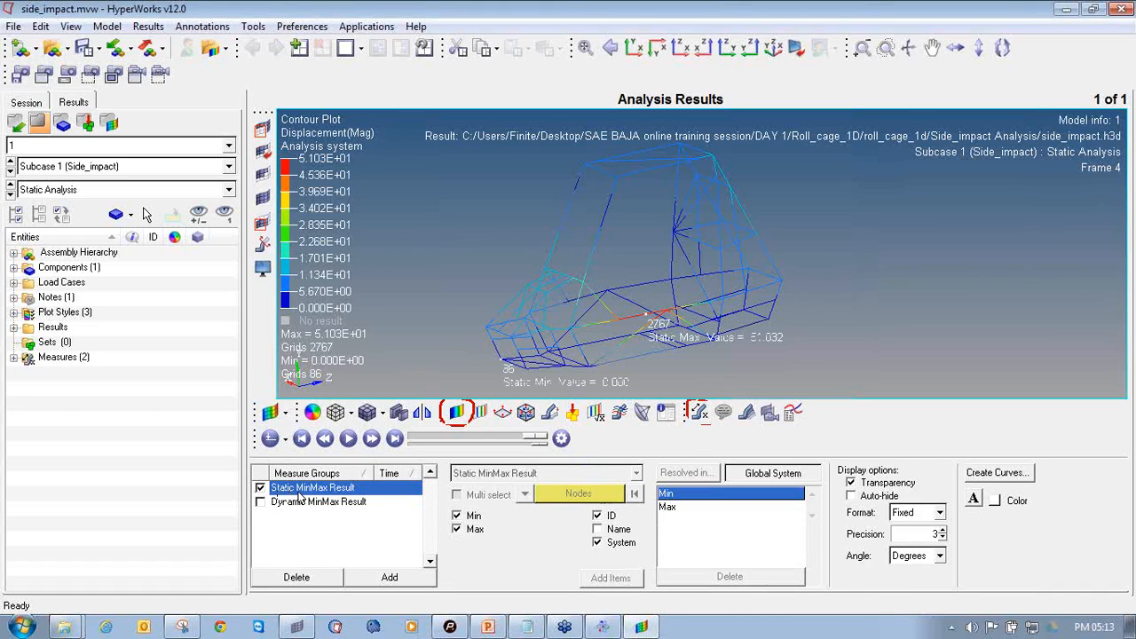
click(456, 516)
ctrl+drag(792, 295, 888, 299)
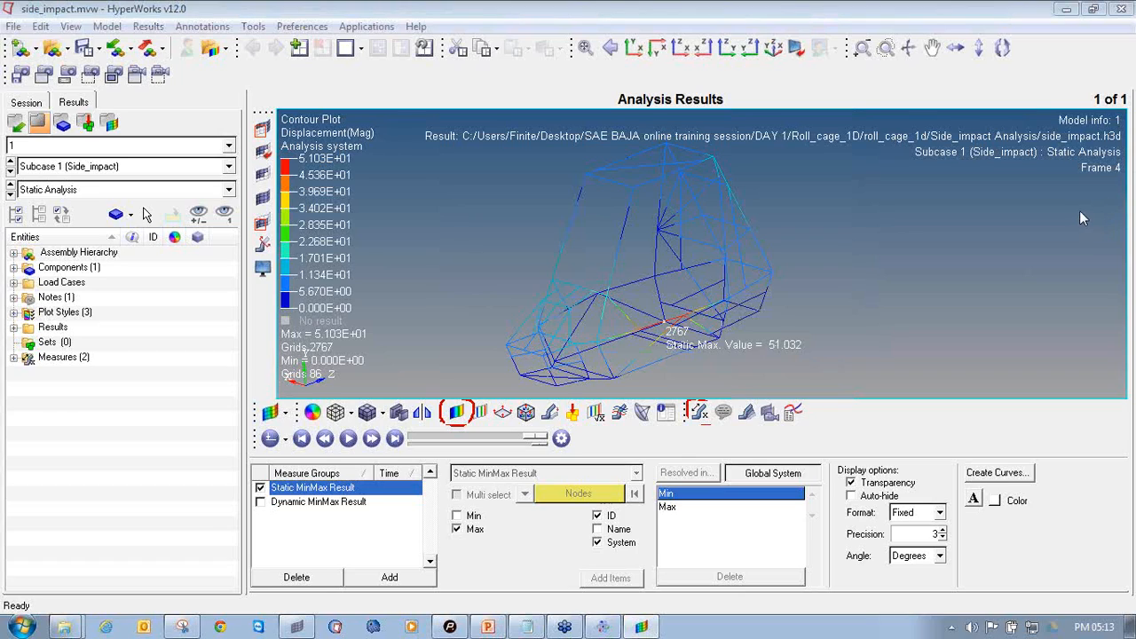
Change the contour to Element Stresses (1D) with CBAR/CBEAM Axial Stress and plot it on the roll cage
click(456, 413)
click(377, 494)
click(337, 520)
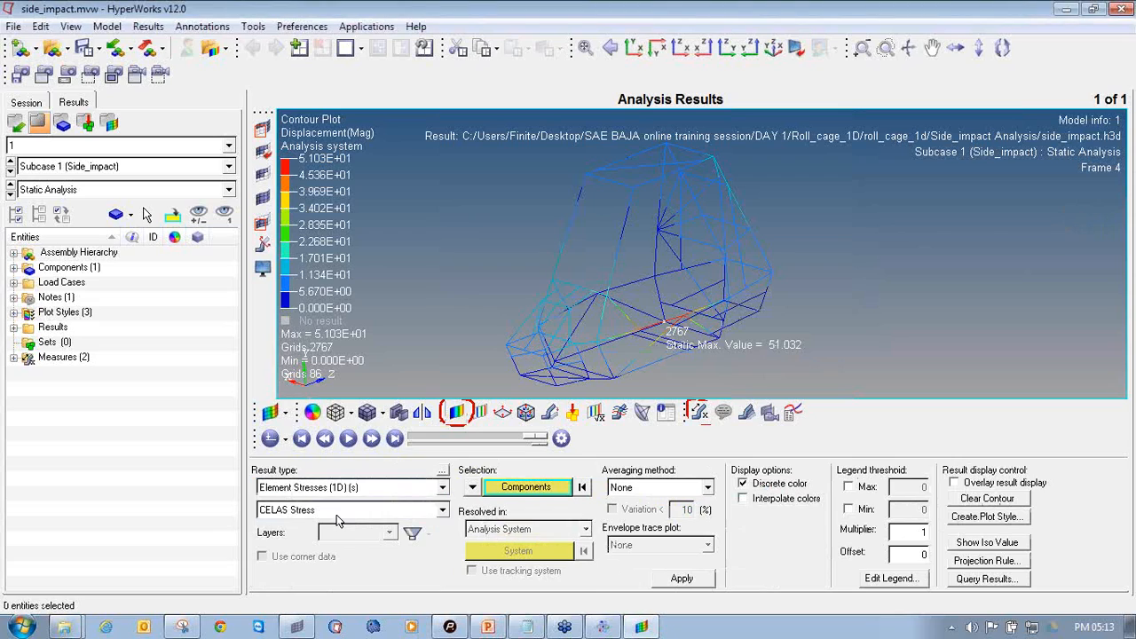
click(343, 510)
click(371, 557)
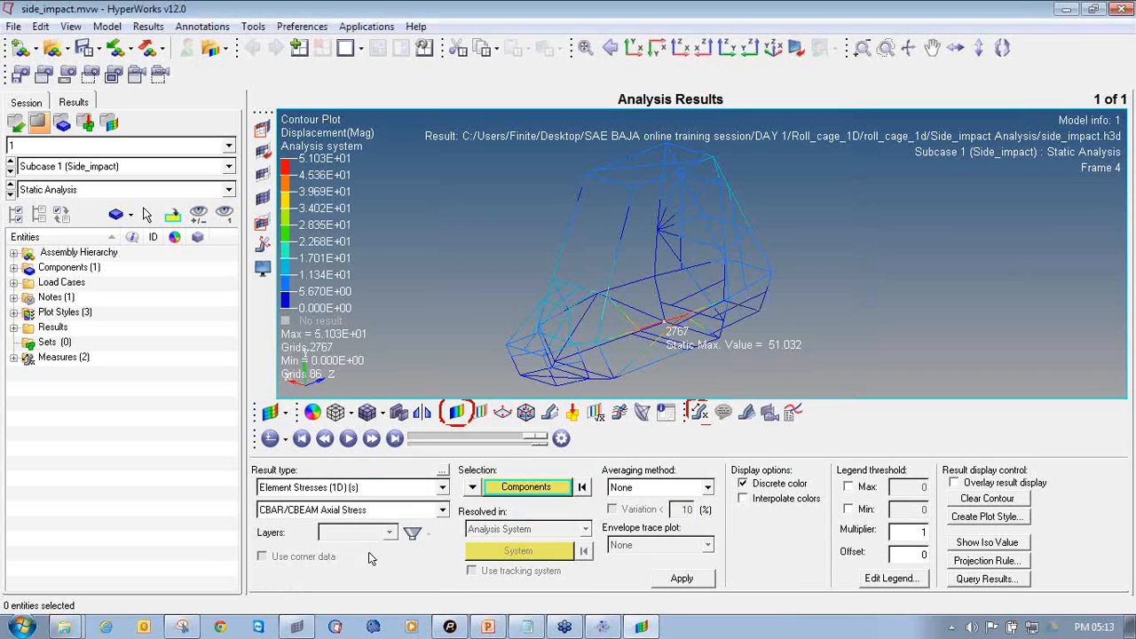
click(680, 578)
Examine the axial stress contour around the cage from several angles, play the deformation animation and stop it
ctrl+drag(678, 257, 519, 253)
scroll(530, 338, up, 3)
ctrl+drag(535, 295, 639, 307)
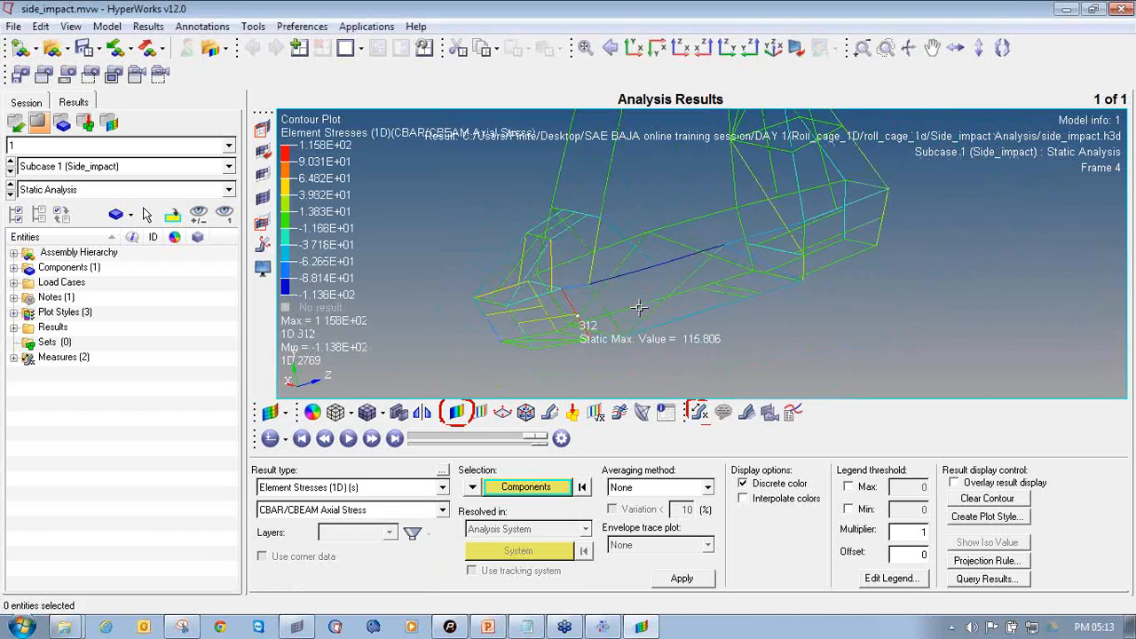
ctrl+drag(763, 317, 790, 290)
ctrl+right_drag(791, 290, 731, 269)
ctrl+right_drag(633, 316, 631, 331)
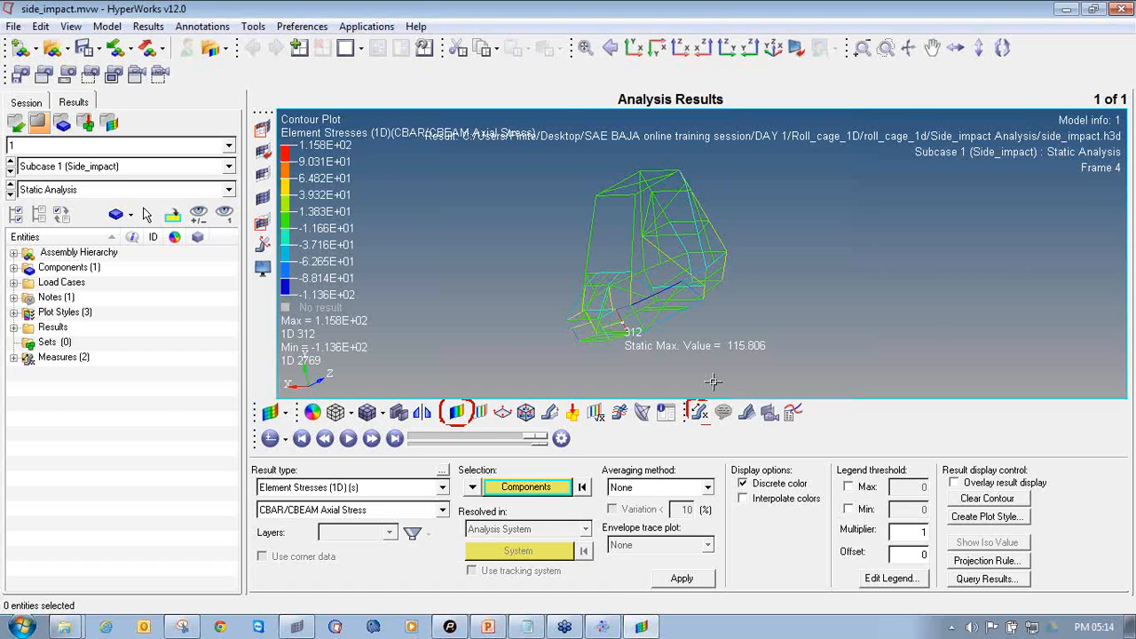
click(348, 438)
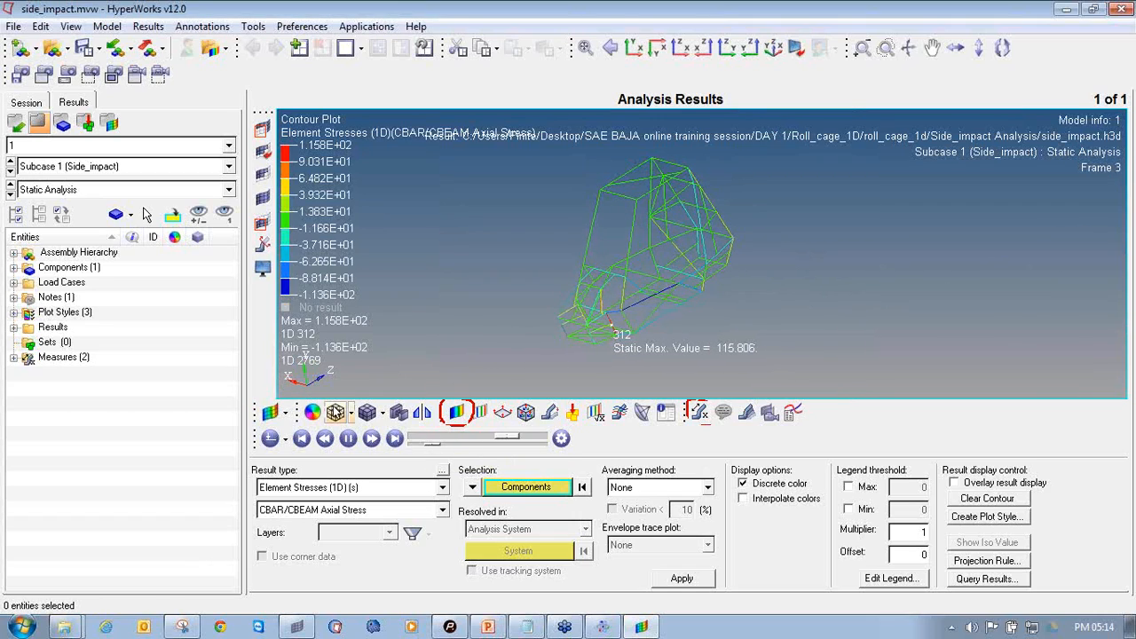
ctrl+scroll(628, 274, up, 4)
mouse_move(745, 342)
ctrl+mouse_down()
mouse_move(824, 390)
mouse_move(772, 347)
mouse_move(814, 263)
mouse_move(771, 154)
mouse_move(832, 183)
ctrl+mouse_up()
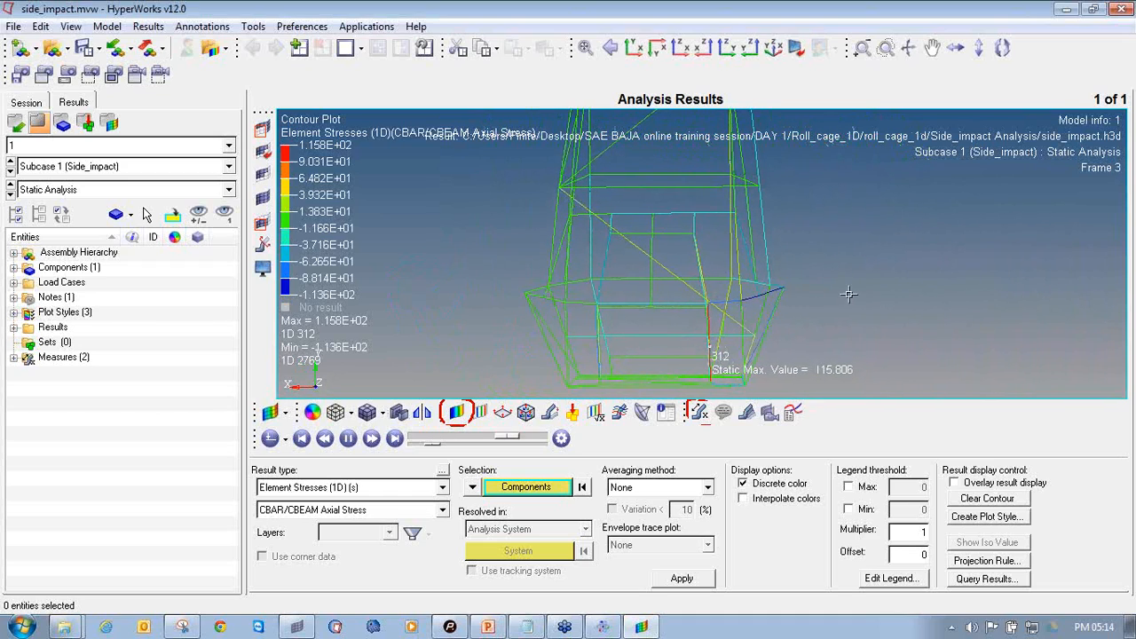
ctrl+drag(834, 277, 633, 304)
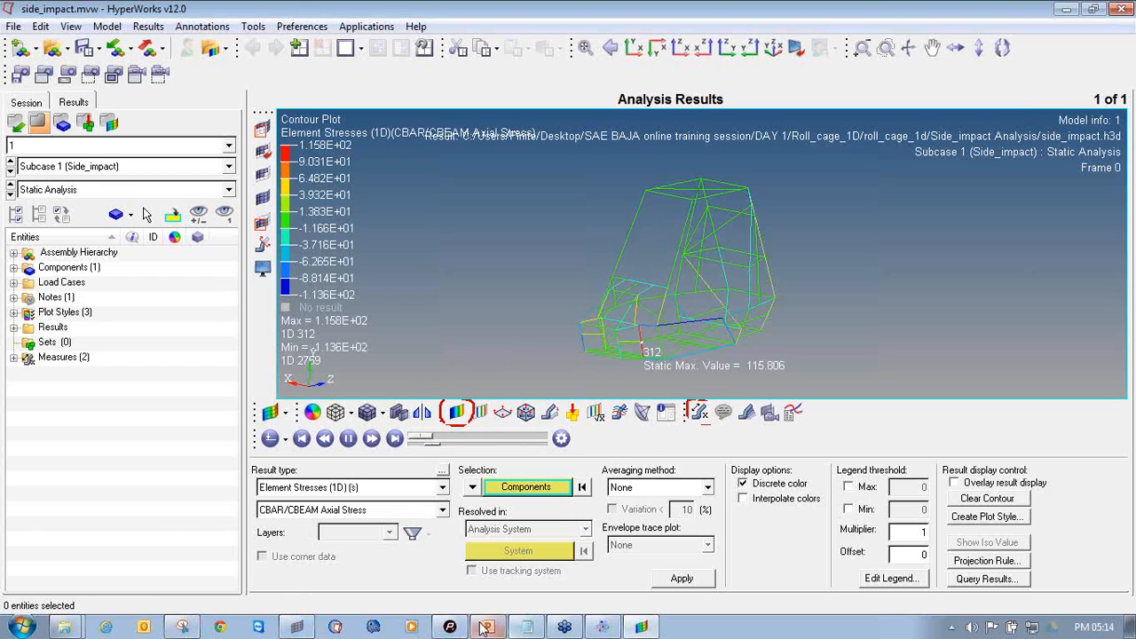
click(347, 439)
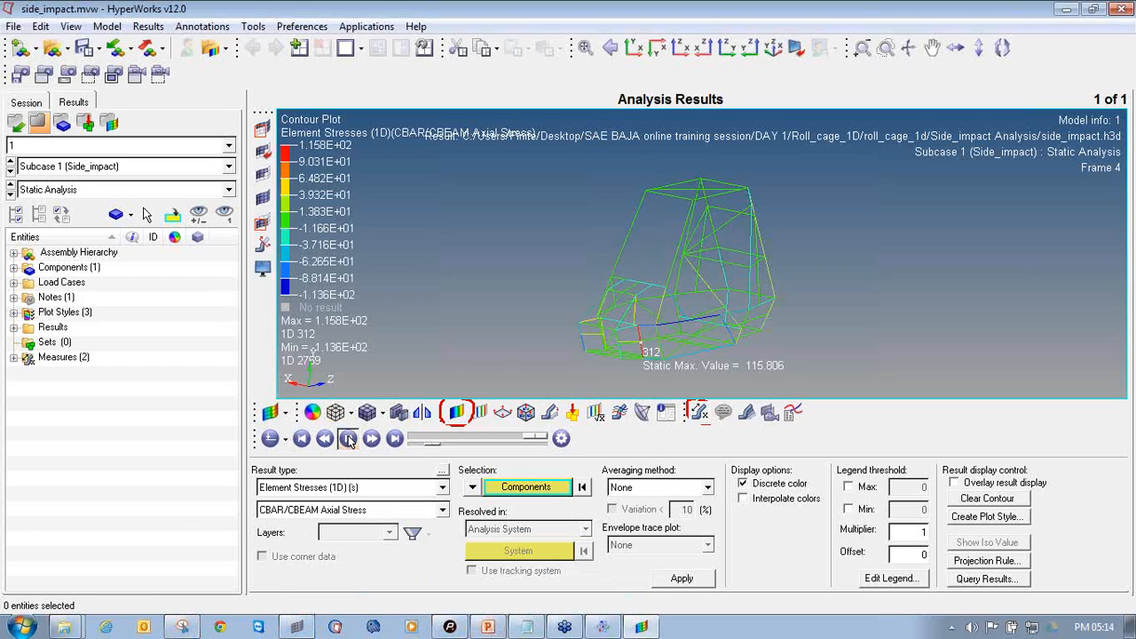
Switch to the Snipping Tool and discard the existing snip without saving it
mouse_move(184, 625)
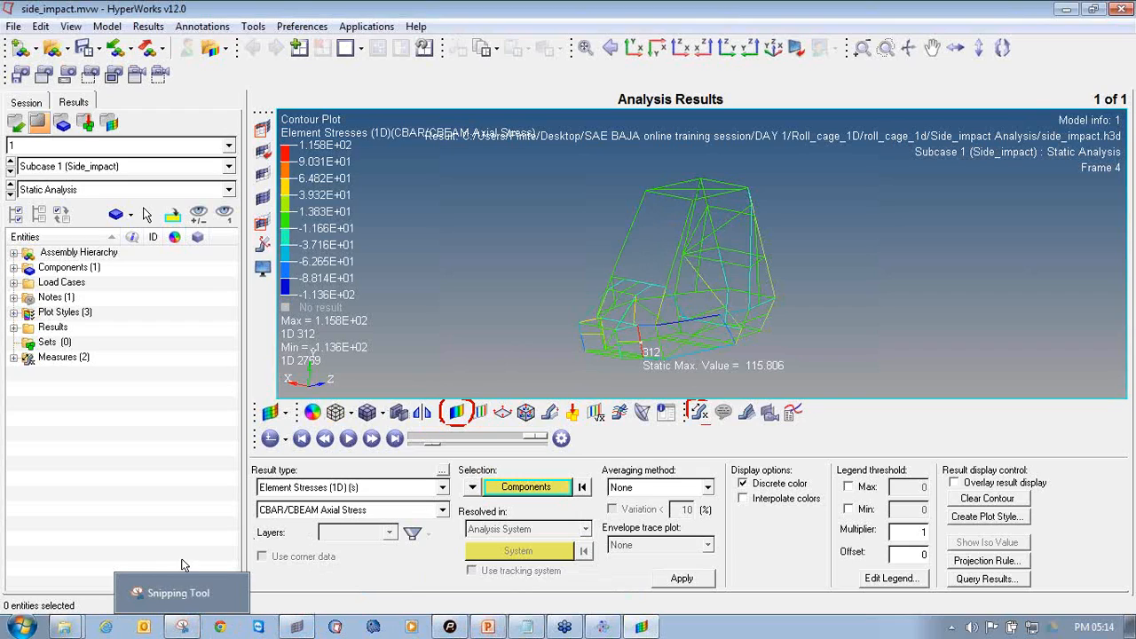
click(184, 627)
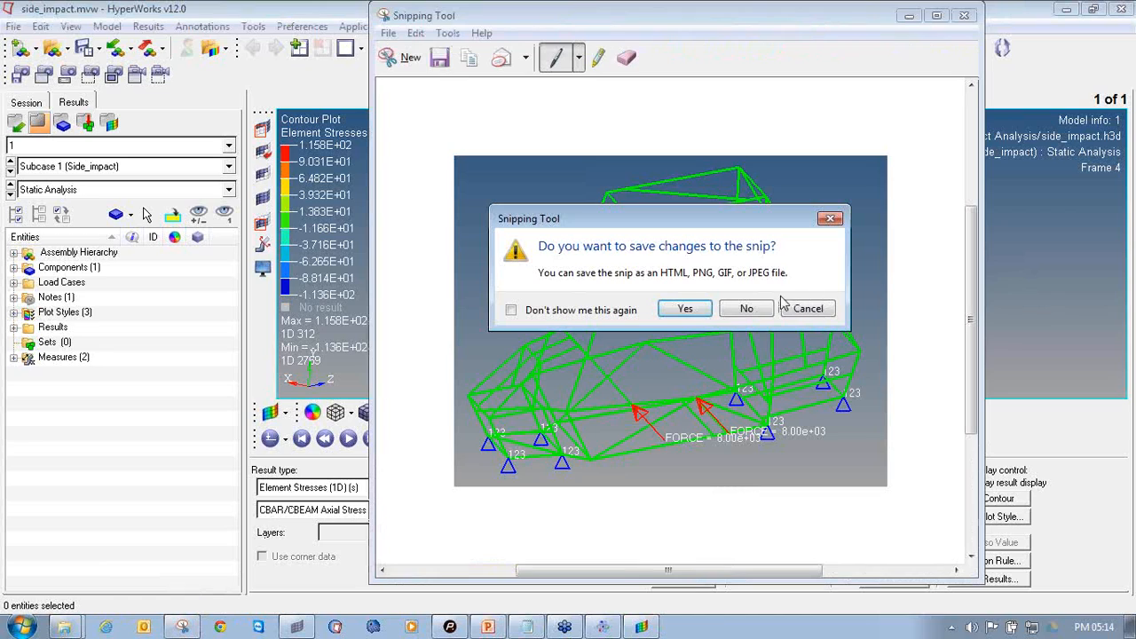
click(746, 309)
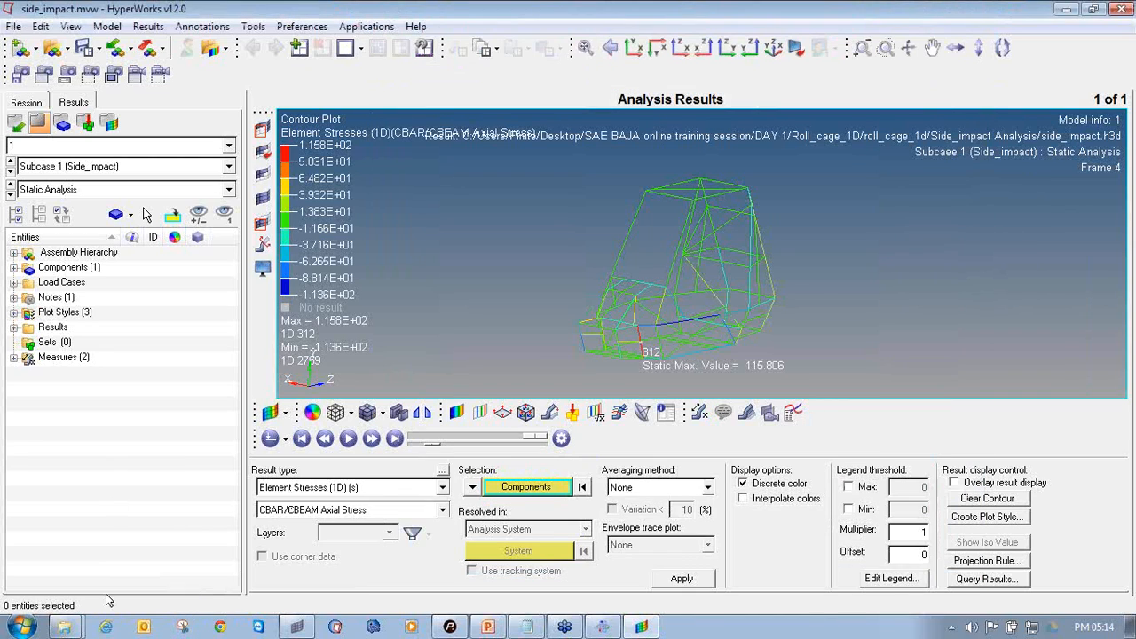
Capture the roll cage's axial stress plot with the Snipping Tool and discard the snip without saving it
click(182, 627)
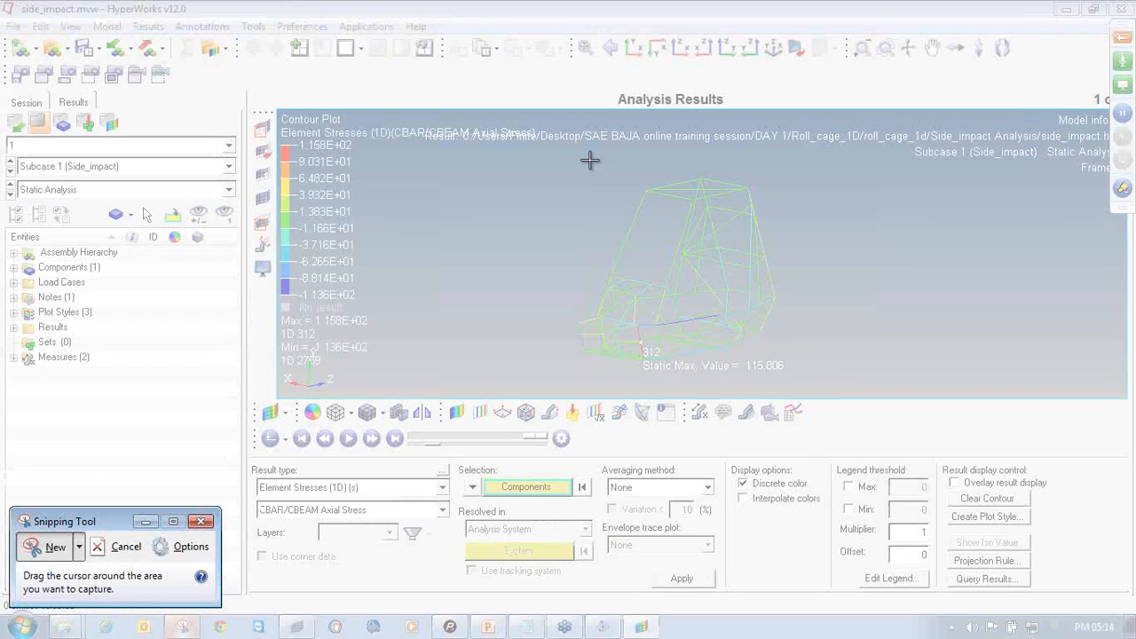
drag(571, 155, 808, 379)
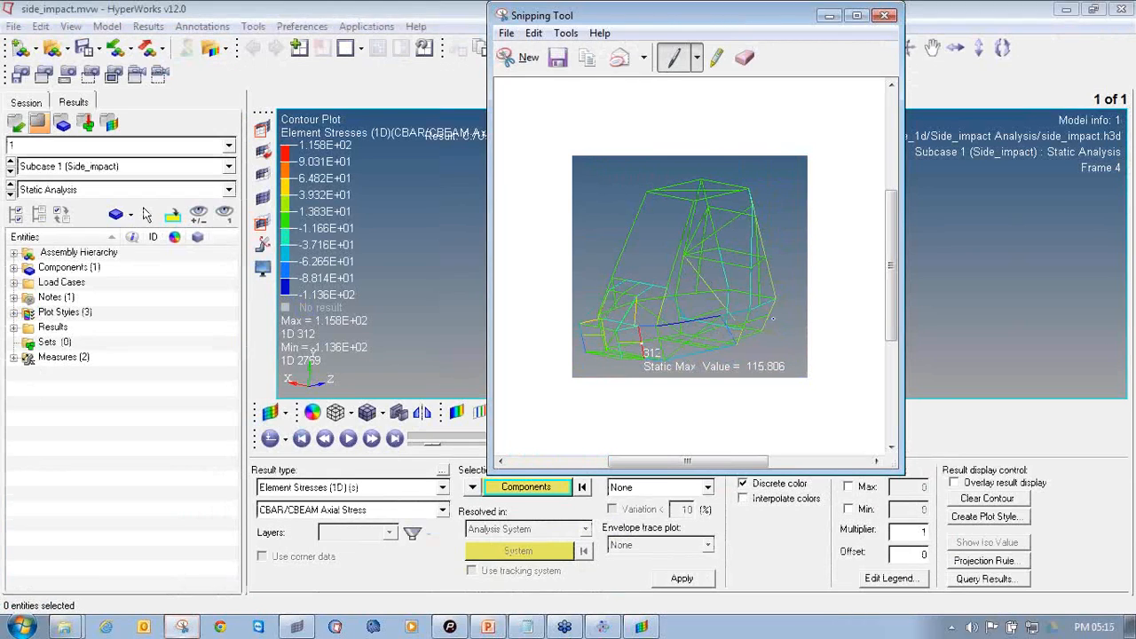
click(884, 15)
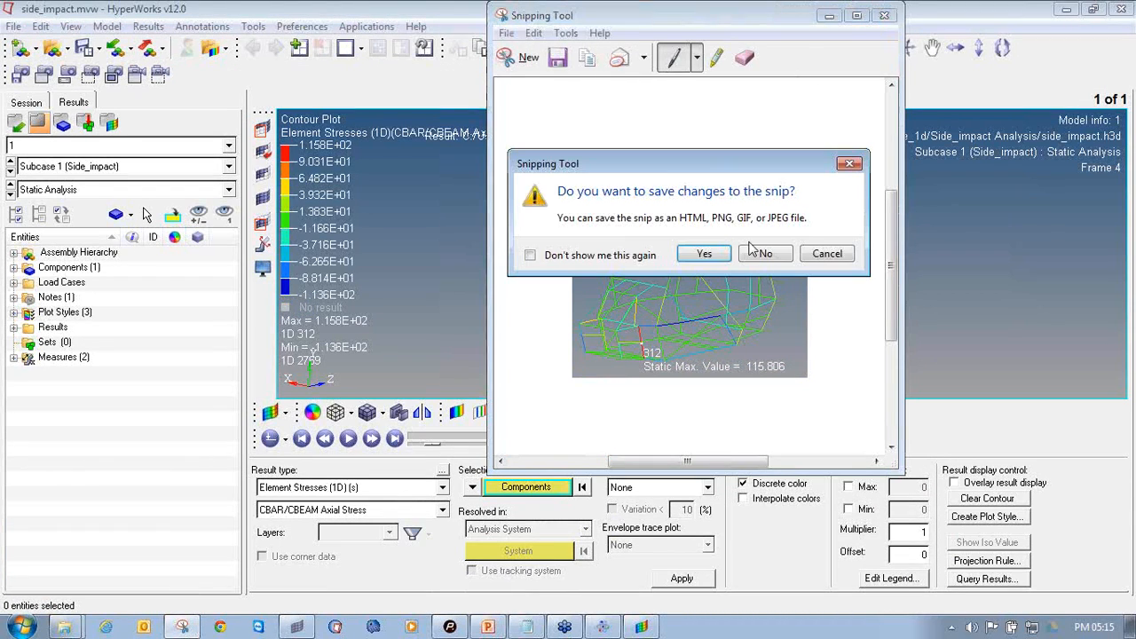
click(754, 251)
Reposition the roll cage, play the deformation animation and save the graphics area video as an AVI named animation in the Side_impact Analysis folder
ctrl+drag(853, 196, 773, 190)
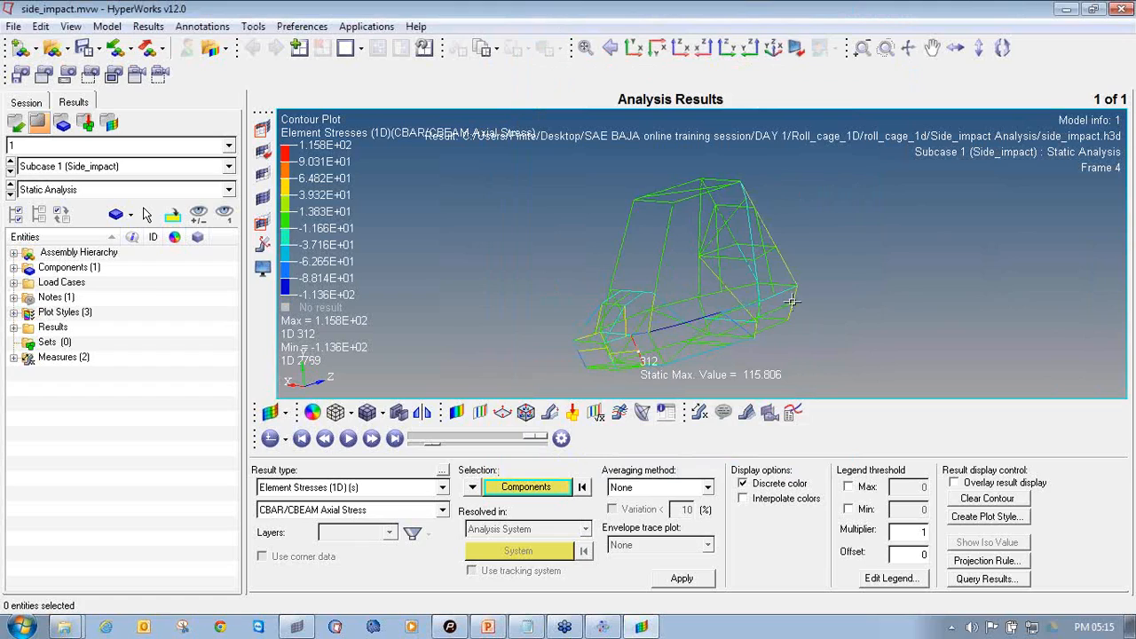
ctrl+right_drag(714, 321, 697, 306)
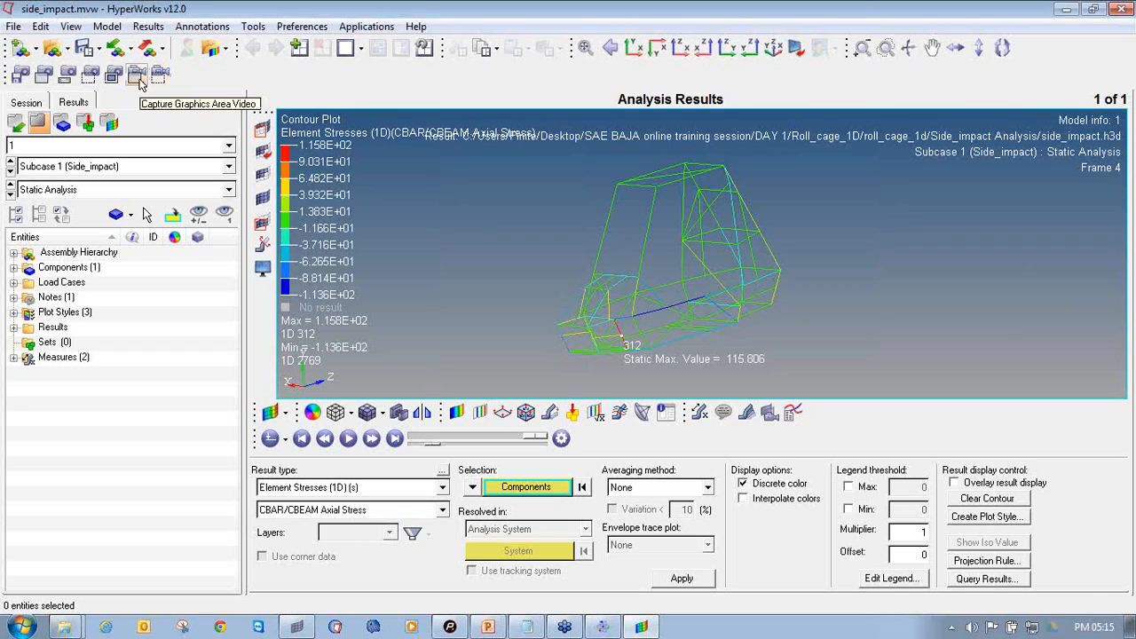
click(348, 438)
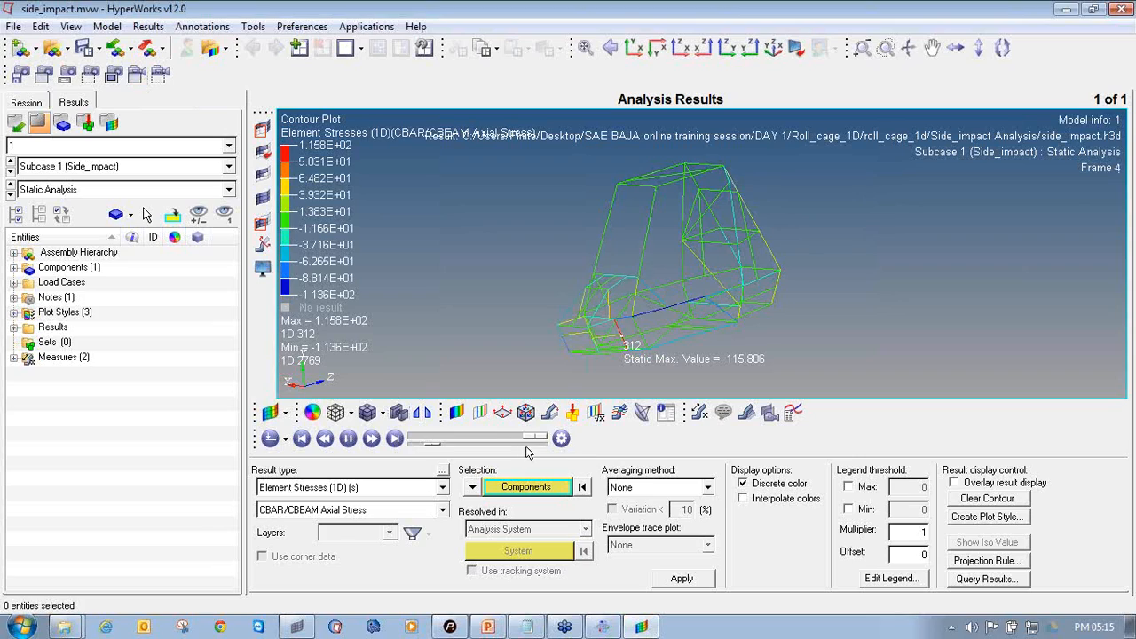
click(125, 75)
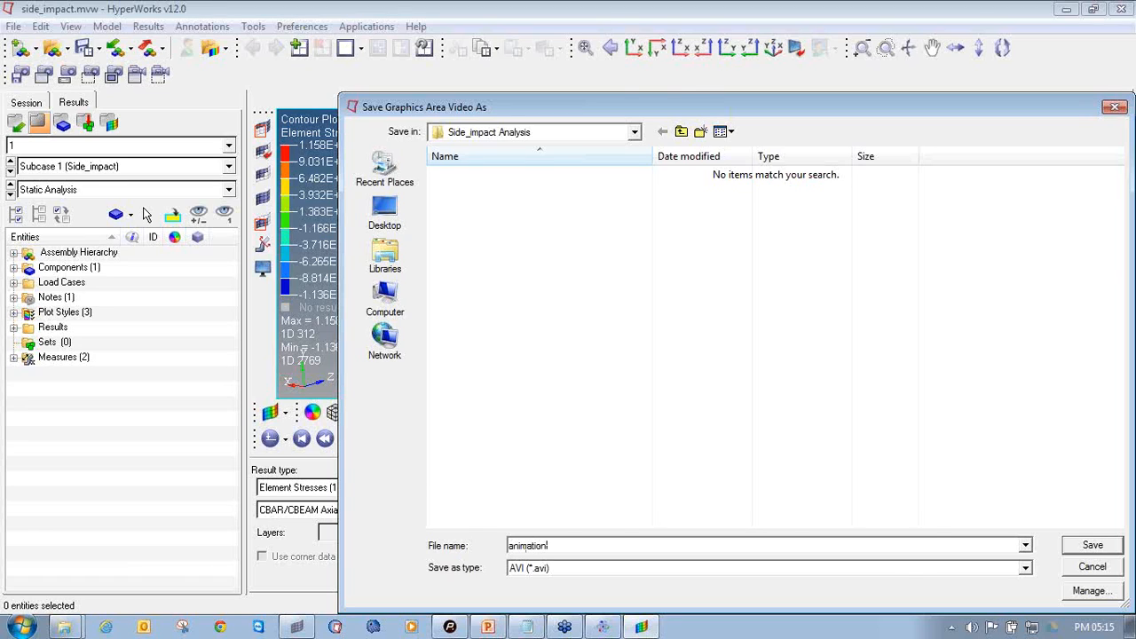
key(Return)
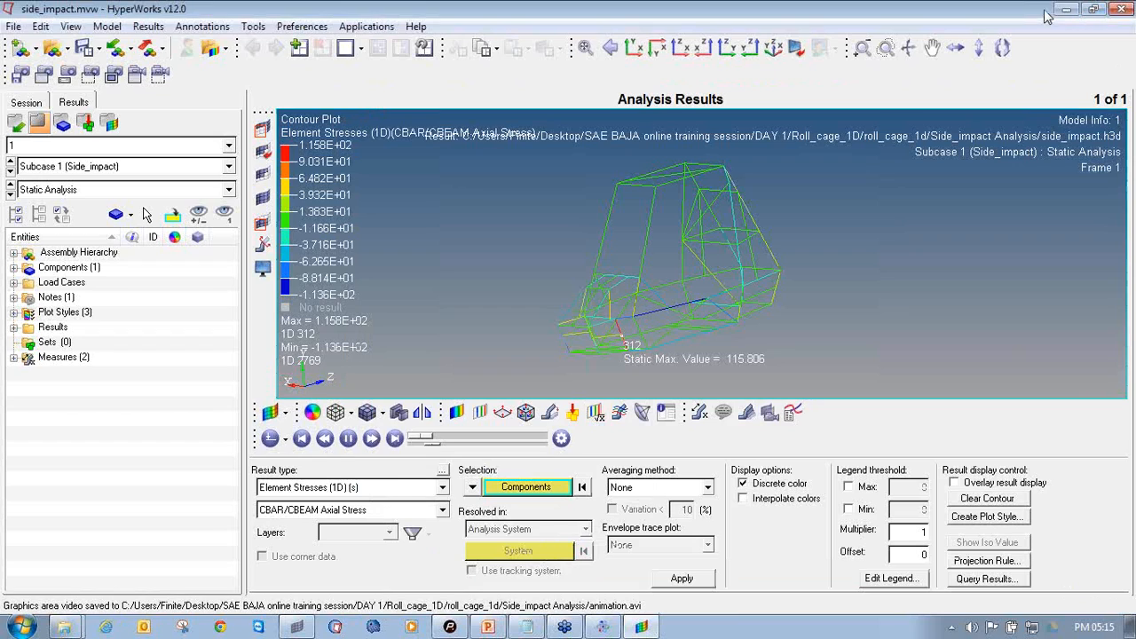
Switch to the Side_impact Analysis folder, open animation.avi in VLC media player and play it
click(1093, 17)
click(1097, 16)
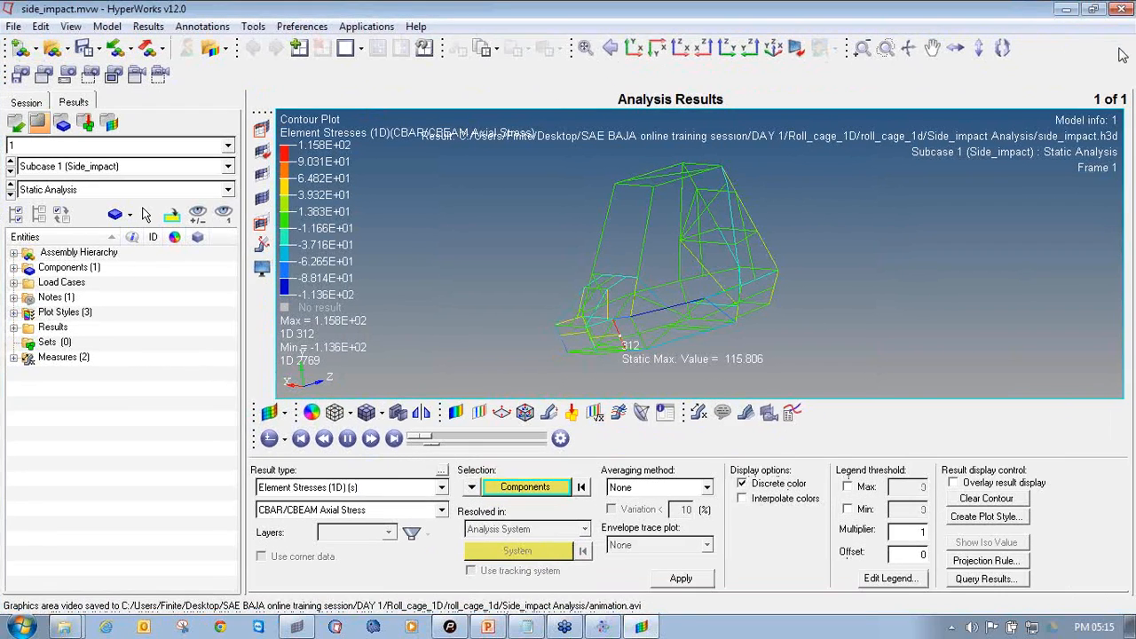
key(alt+Tab)
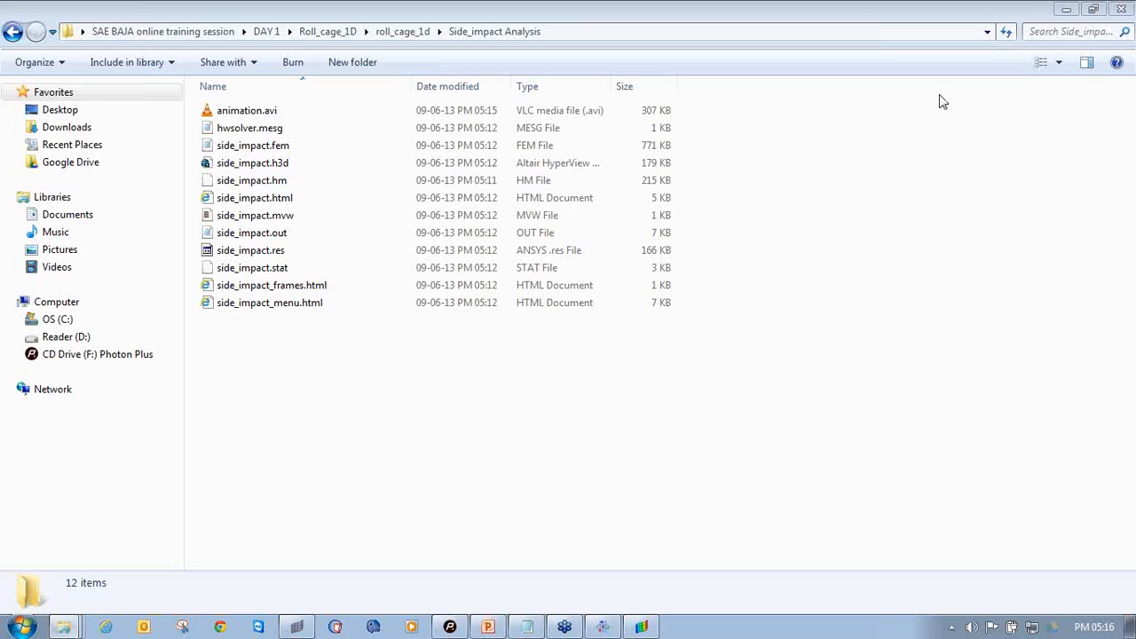
double_click(213, 112)
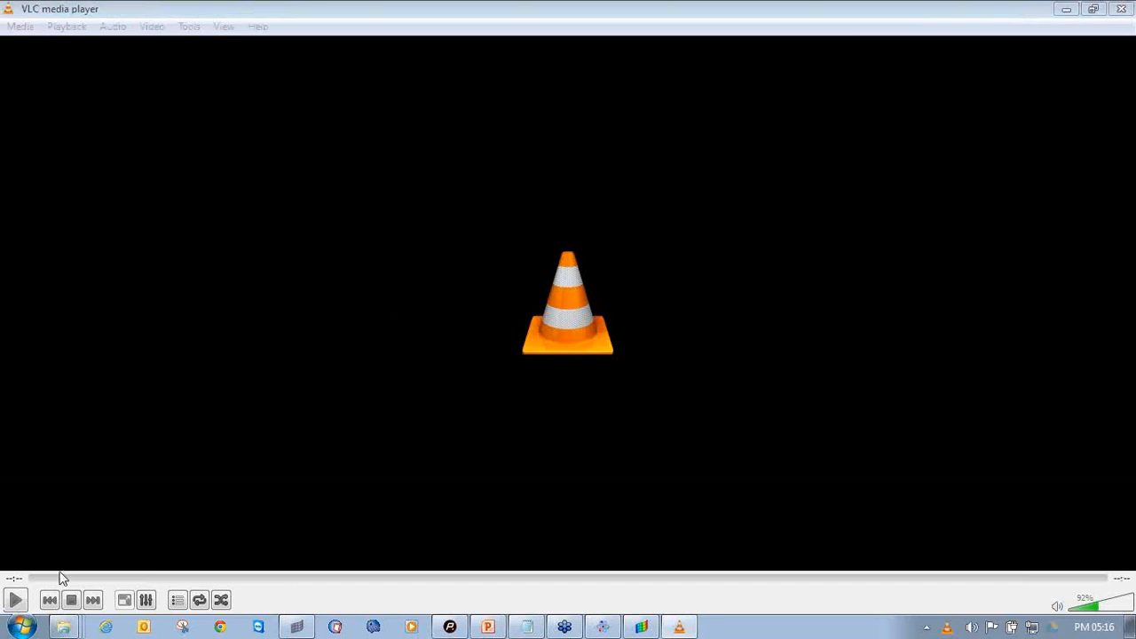
click(26, 602)
click(26, 602)
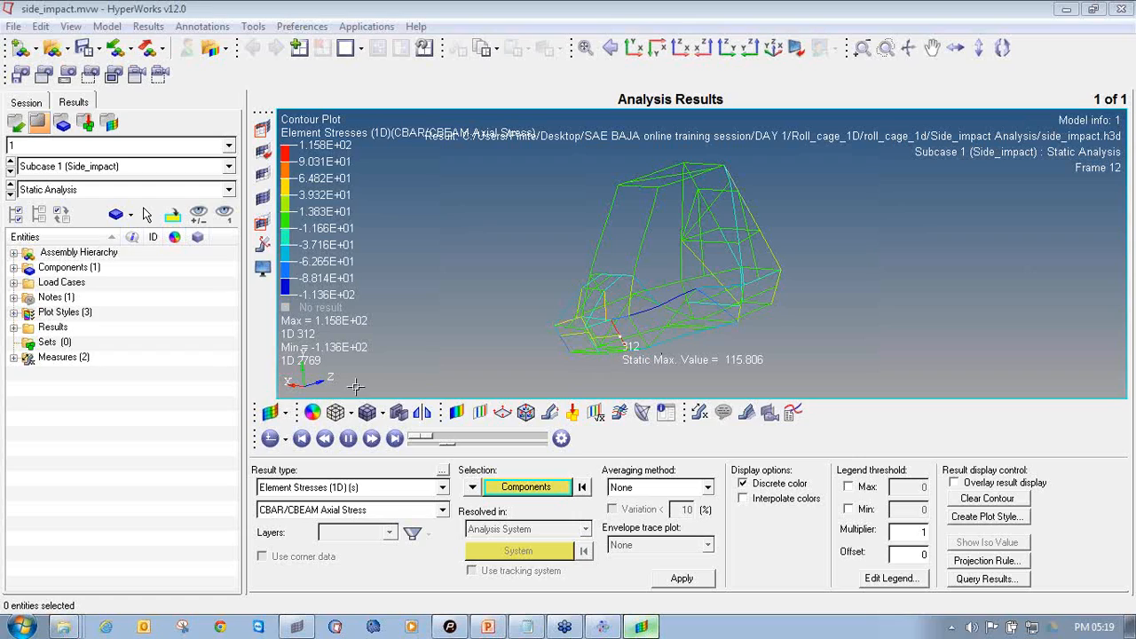
Set the animation's number of steps to 50 and replay it from frame 0
click(562, 439)
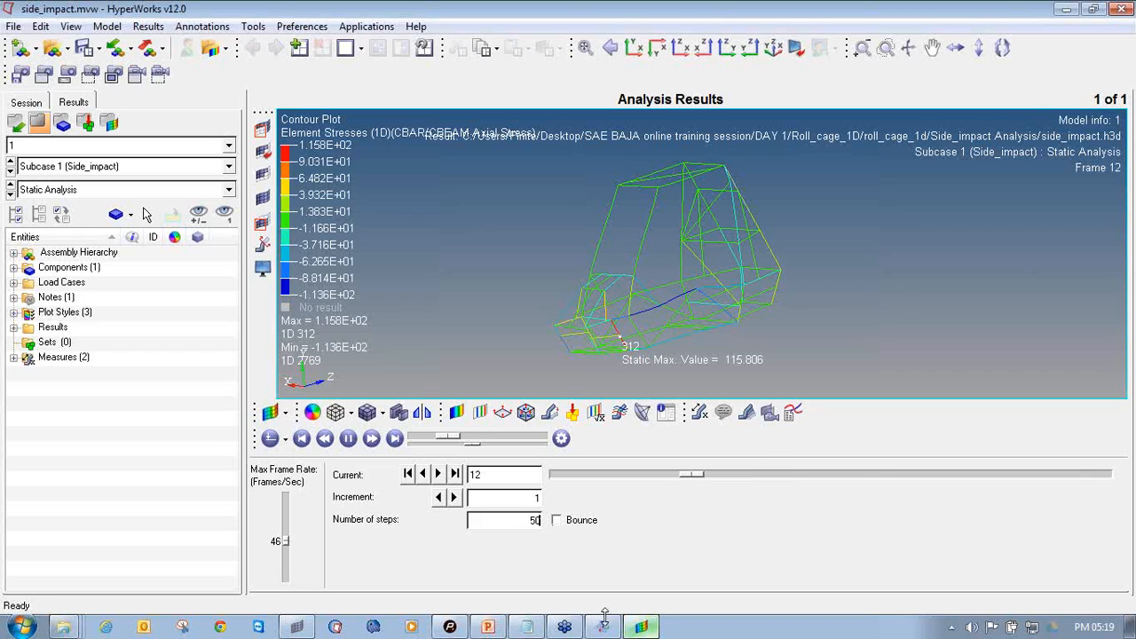
drag(708, 469, 540, 480)
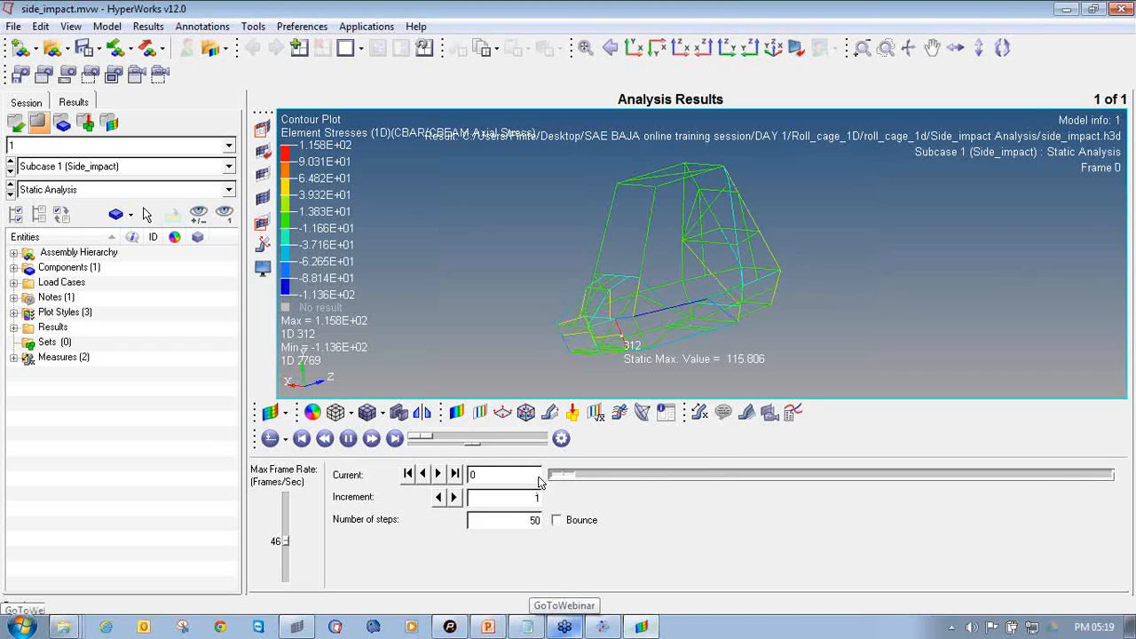
click(349, 438)
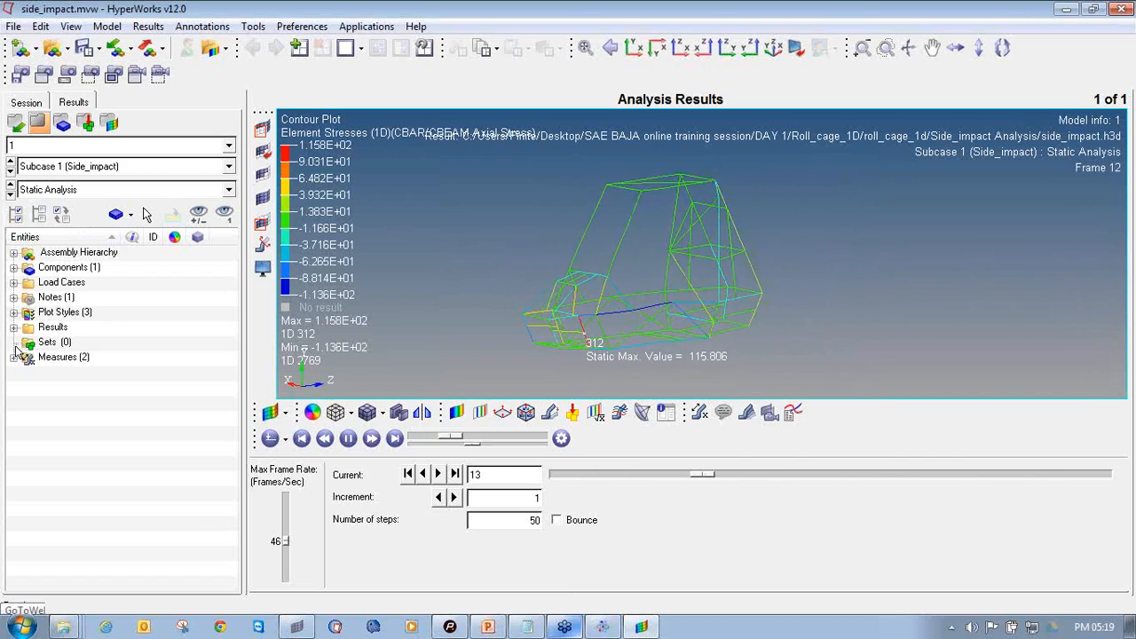
Hide the Model Info note and capture the graphics area video again, overwriting animation.avi
click(13, 298)
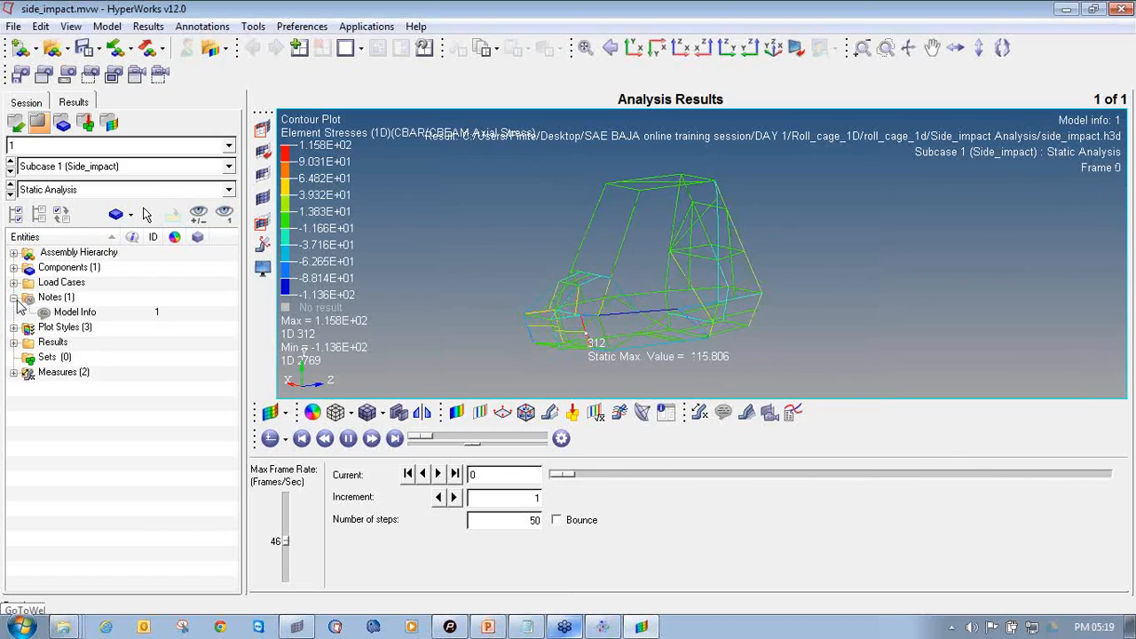
mouse_move(682, 205)
ctrl+right_down()
mouse_move(692, 203)
mouse_move(581, 195)
mouse_move(614, 194)
mouse_move(598, 183)
ctrl+right_up()
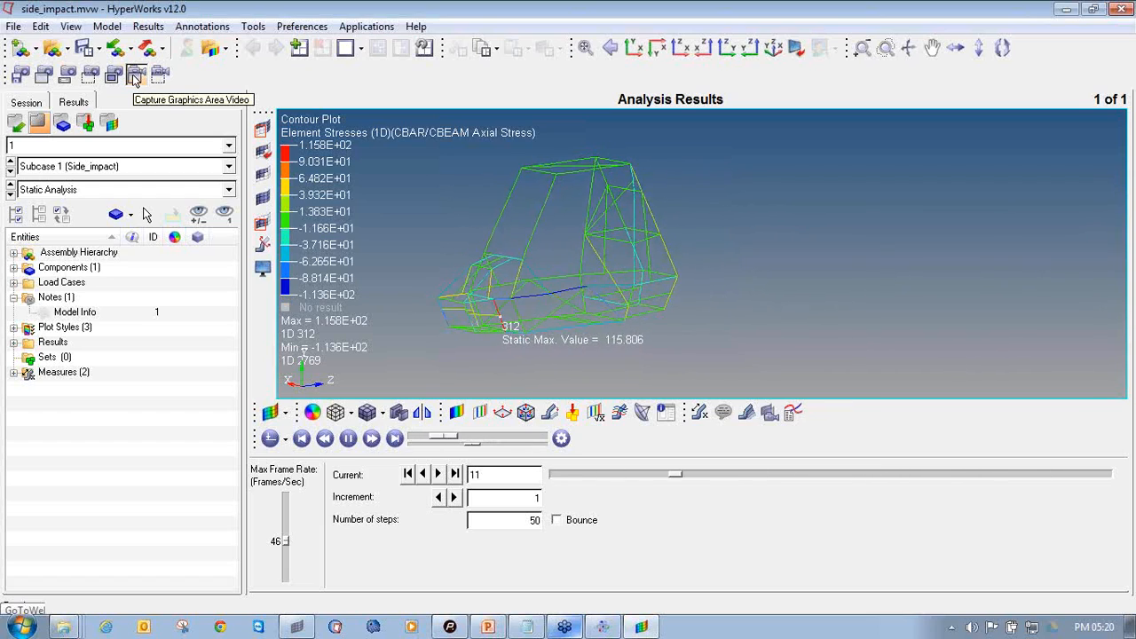
click(134, 78)
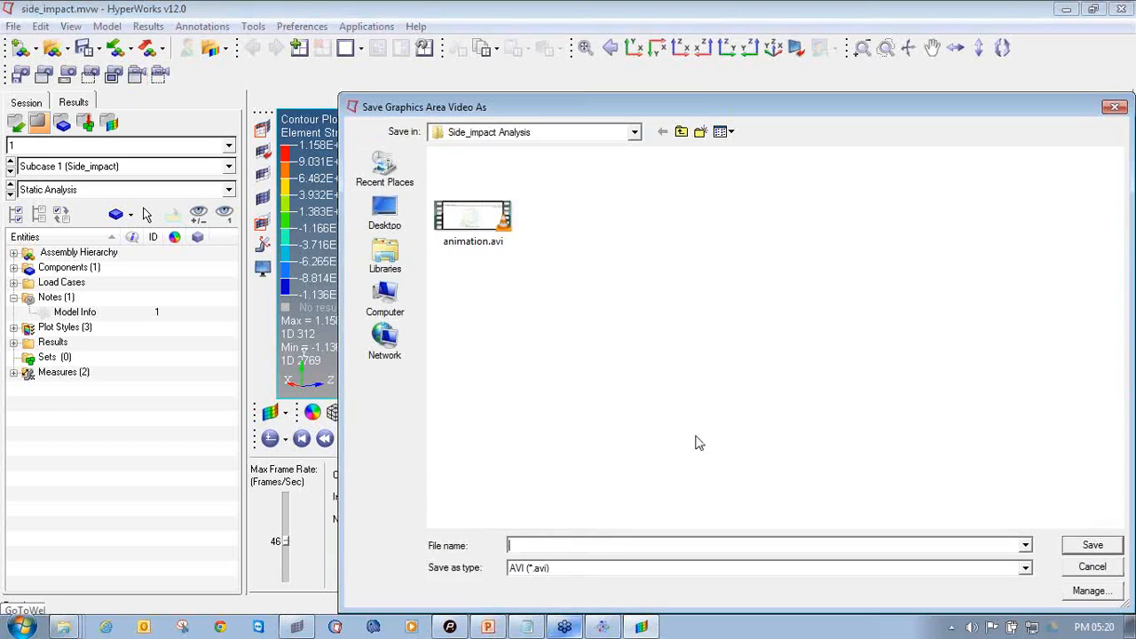
click(472, 217)
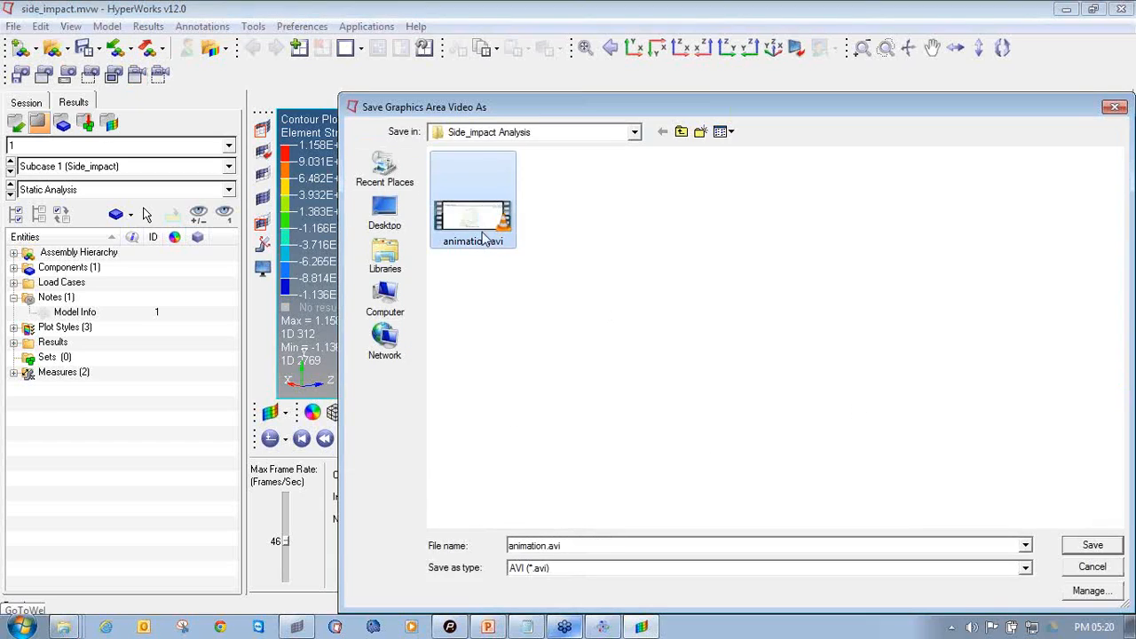
click(1092, 544)
click(614, 321)
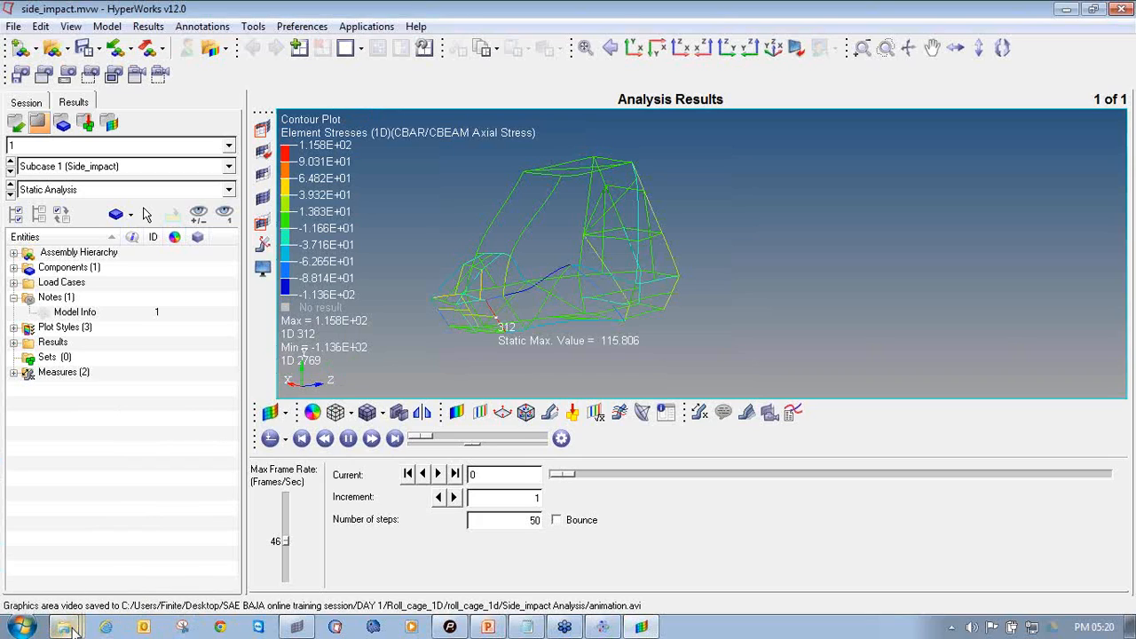
Play the re-recorded animation.avi from the Side_impact Analysis folder in VLC media player, close the player and switch back to HyperView
mouse_move(76, 627)
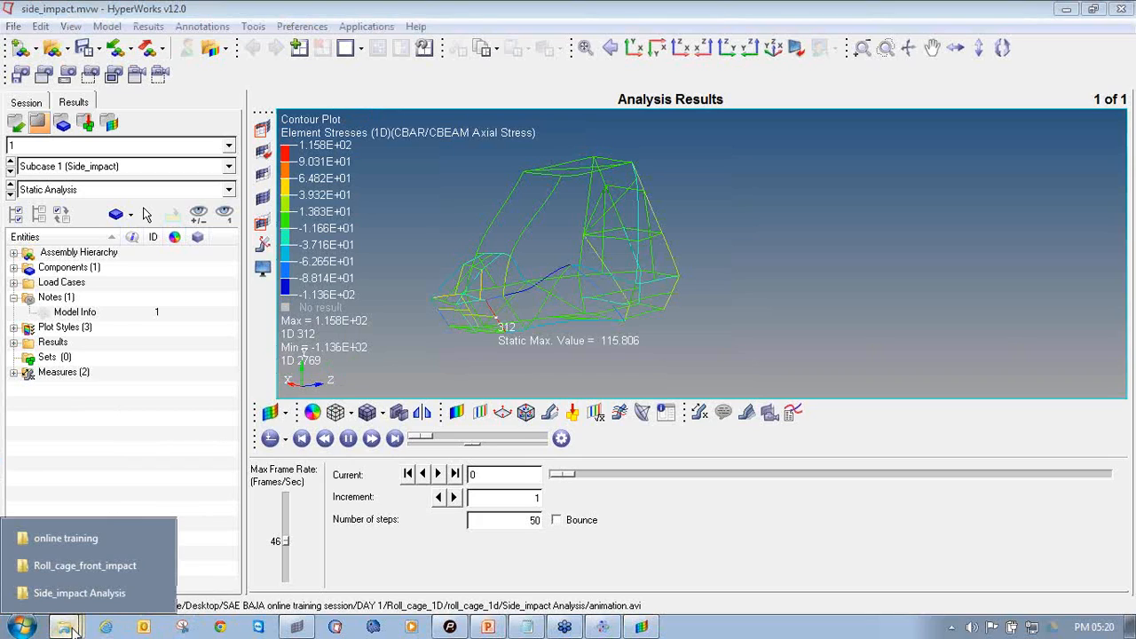
click(75, 594)
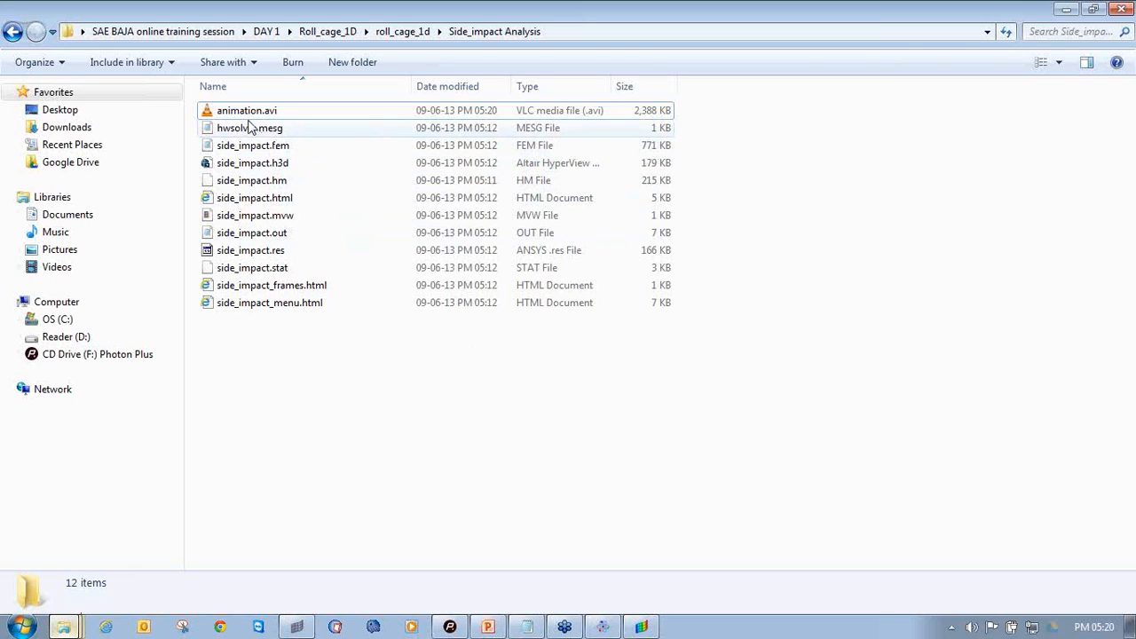
double_click(271, 115)
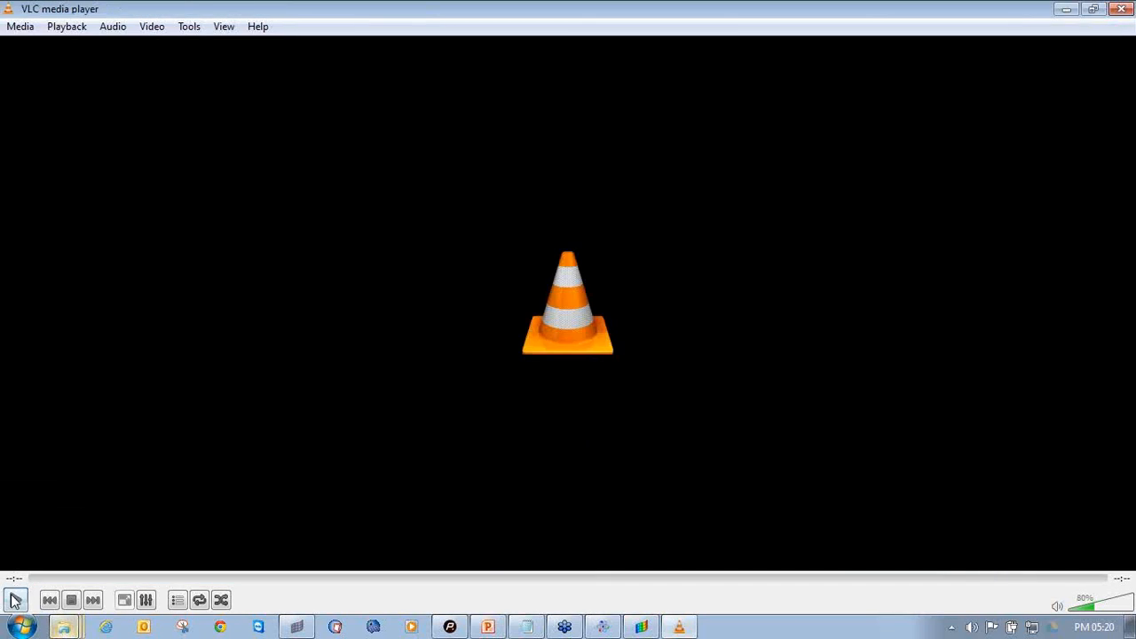
click(15, 601)
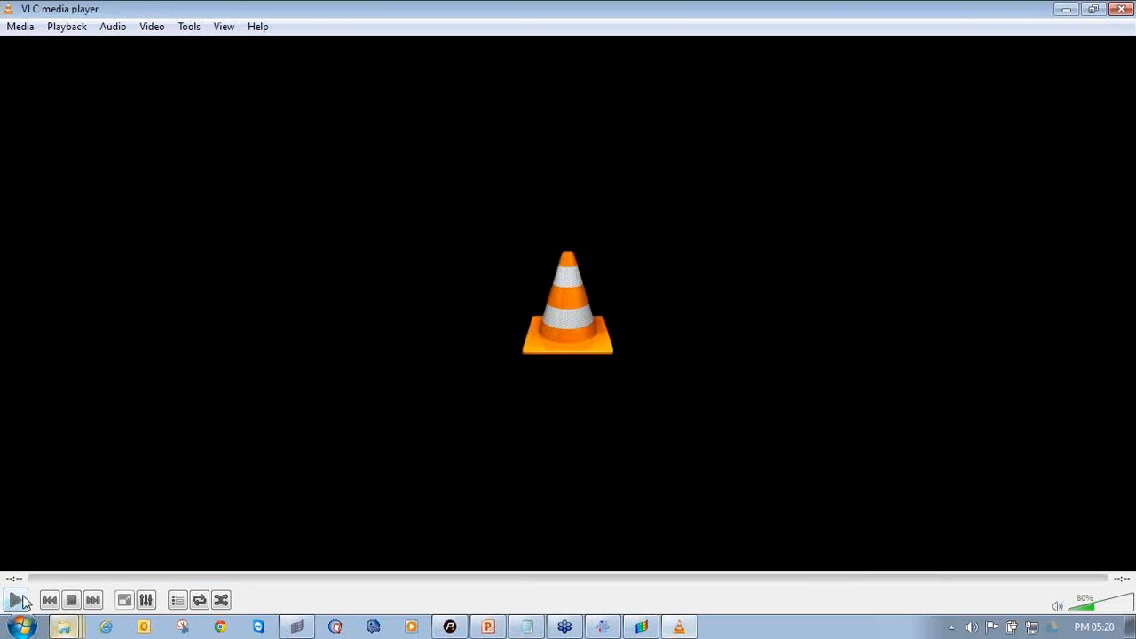
click(18, 601)
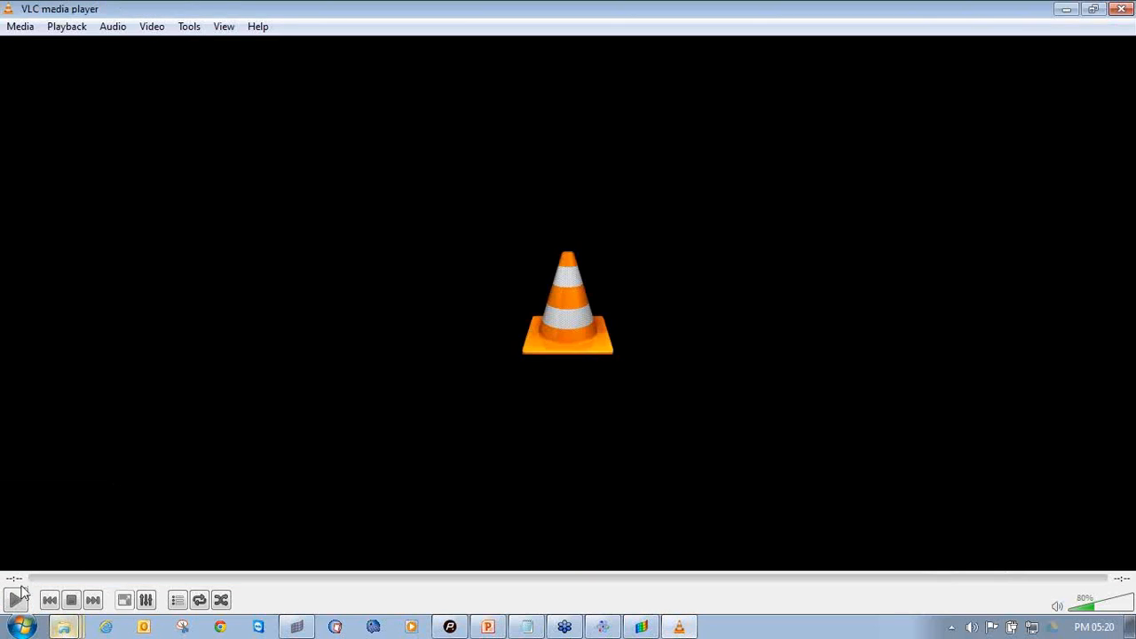
click(18, 599)
click(14, 600)
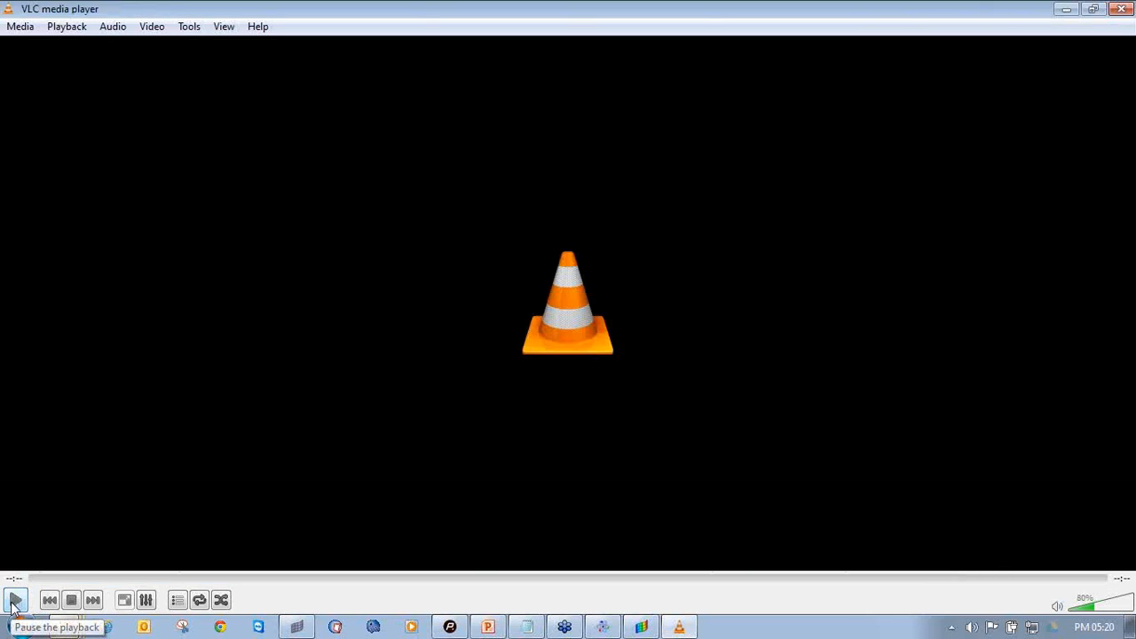
click(14, 600)
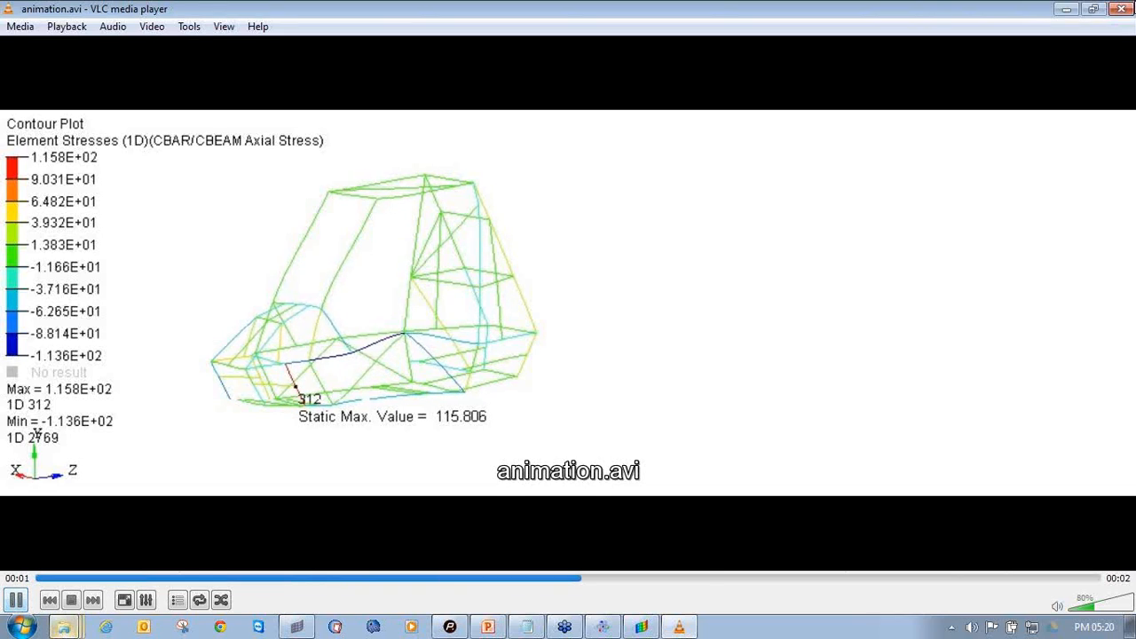
click(1125, 9)
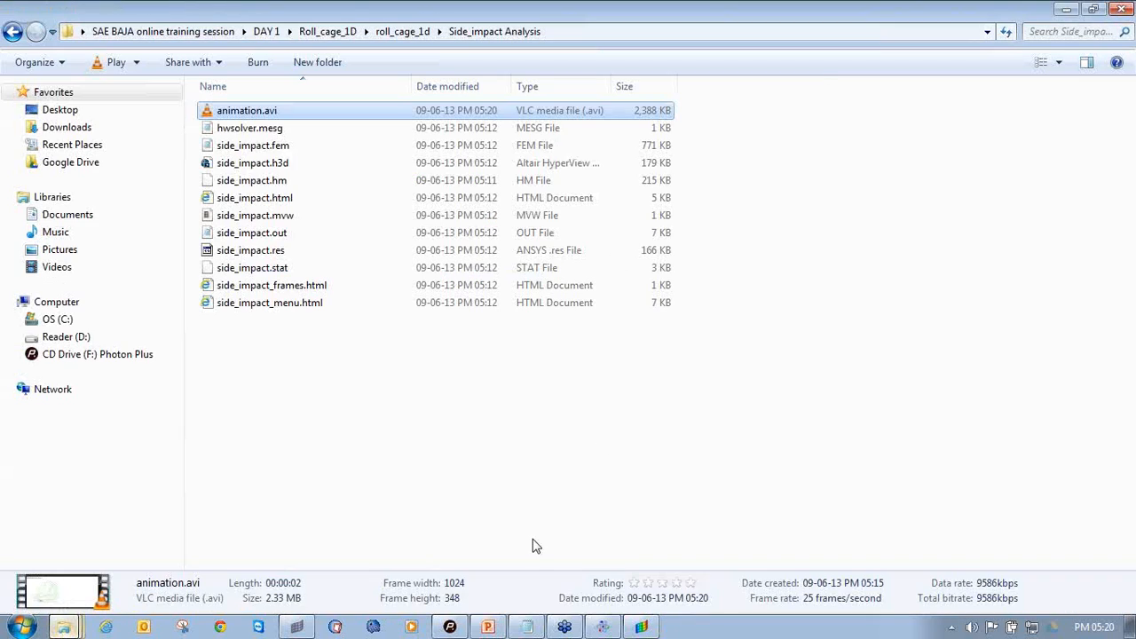
click(602, 626)
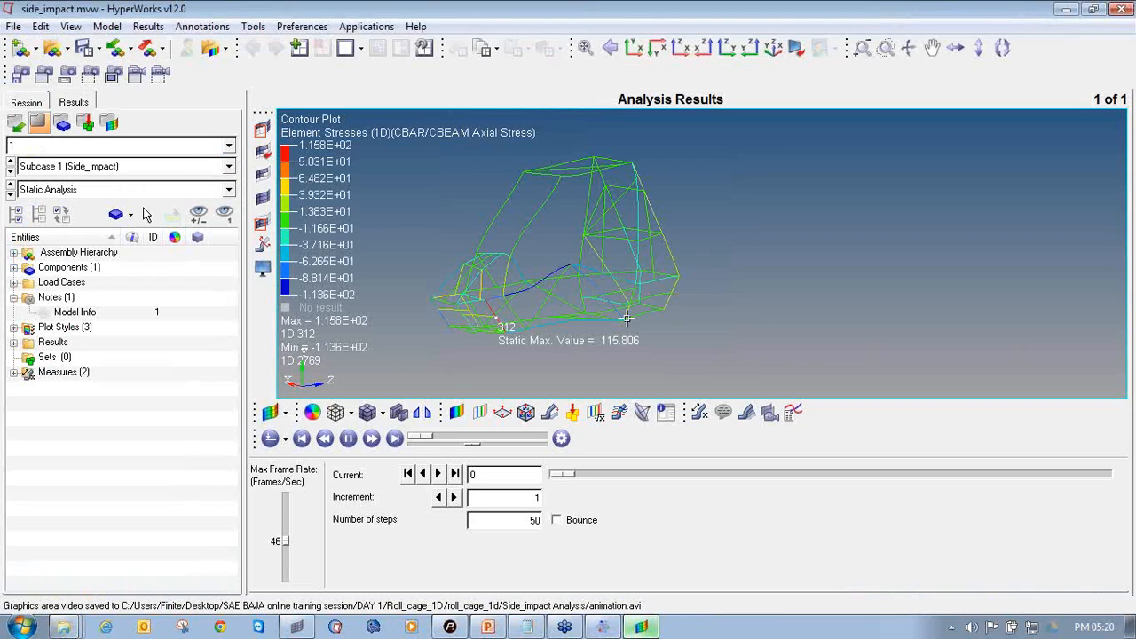